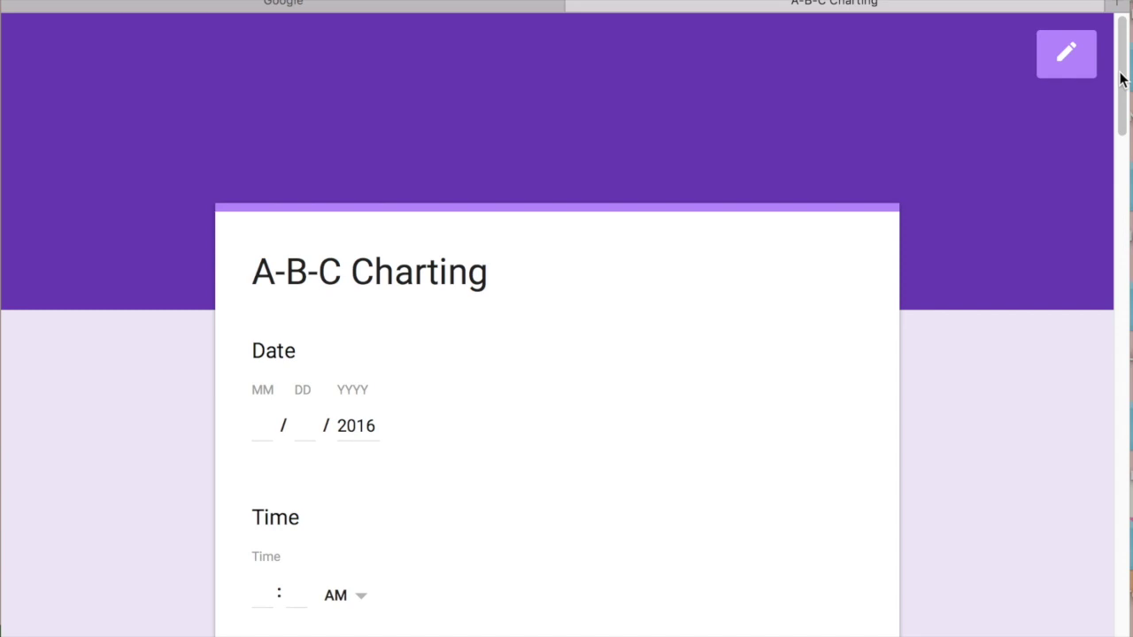
Return to the Google homepage and check which Google account is signed in
left_click_drag(1120, 78, 1124, 117)
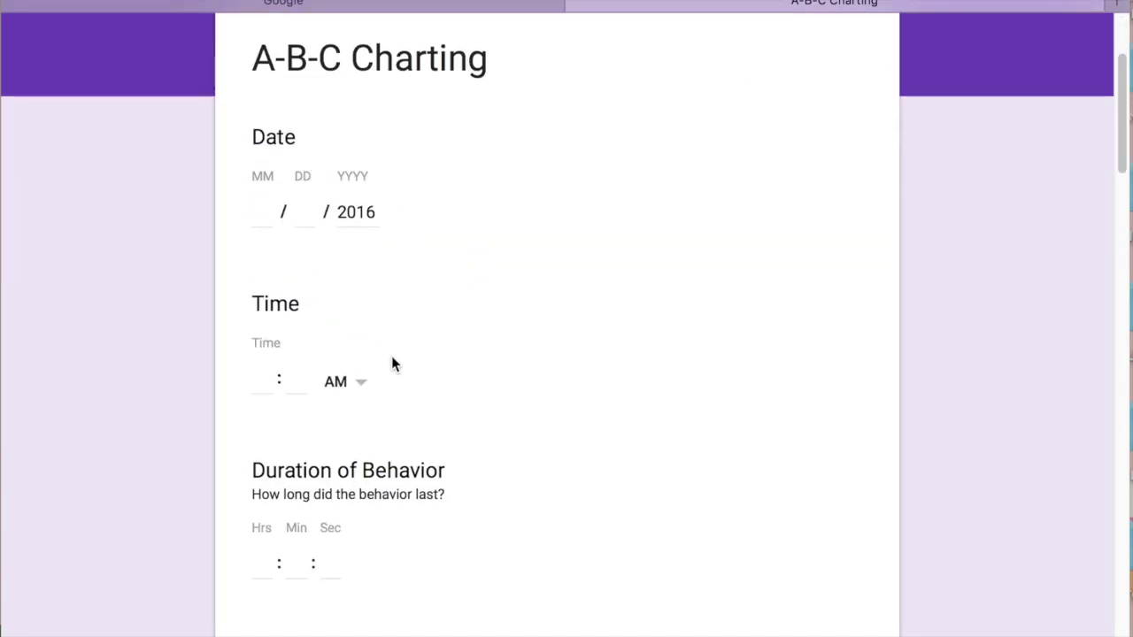
left_click_drag(1121, 123, 1112, 231)
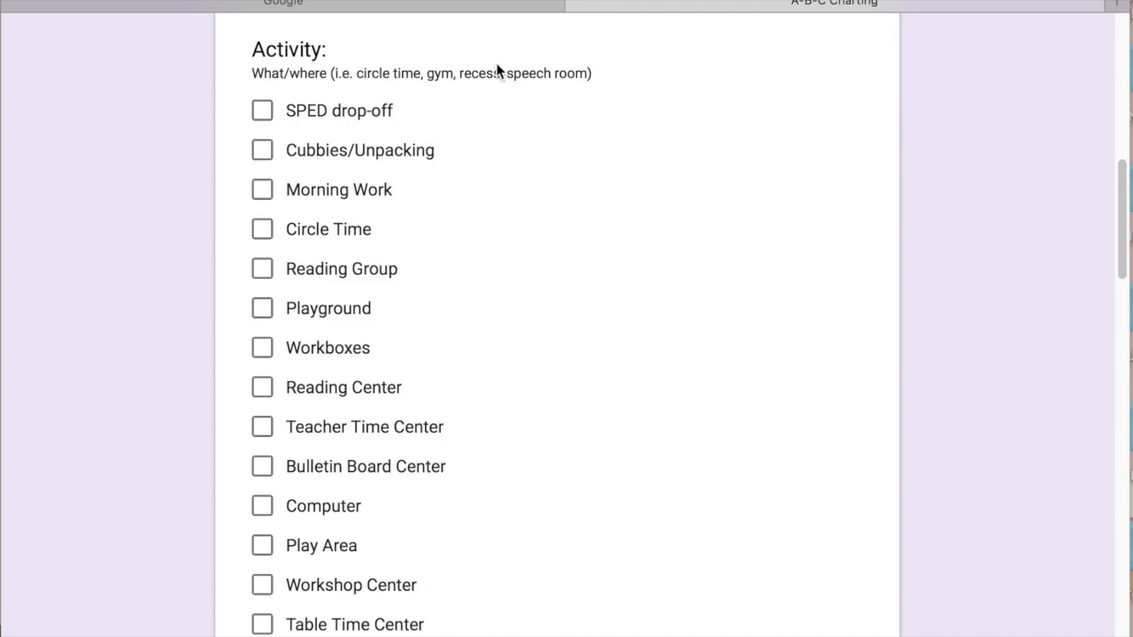
left_click_drag(1123, 256, 1123, 634)
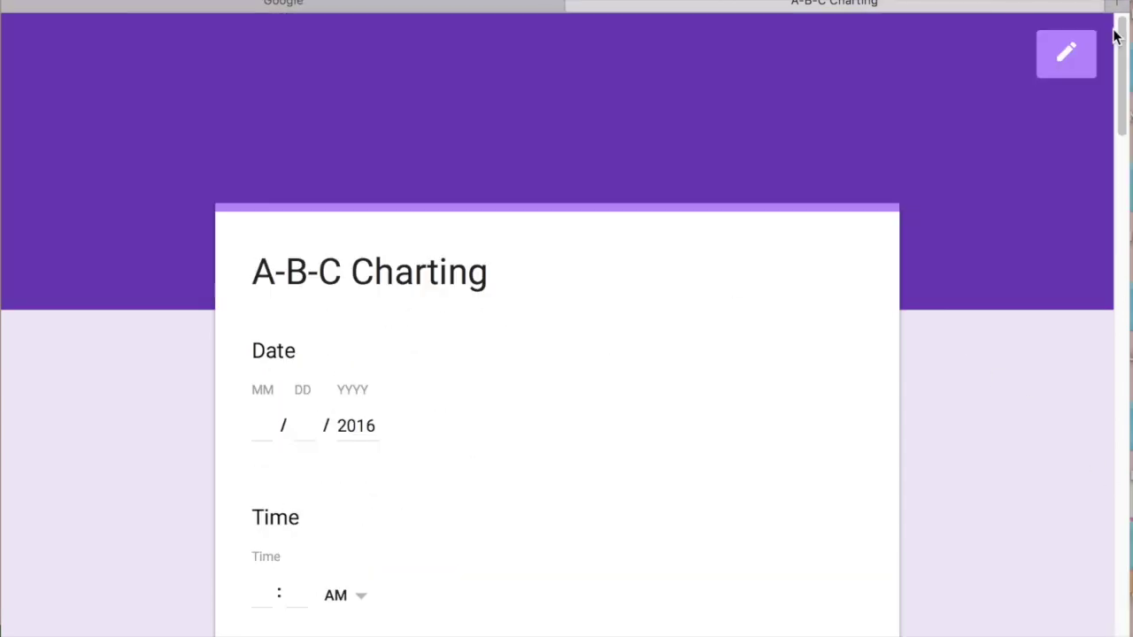
left_click_drag(1122, 609, 1113, 32)
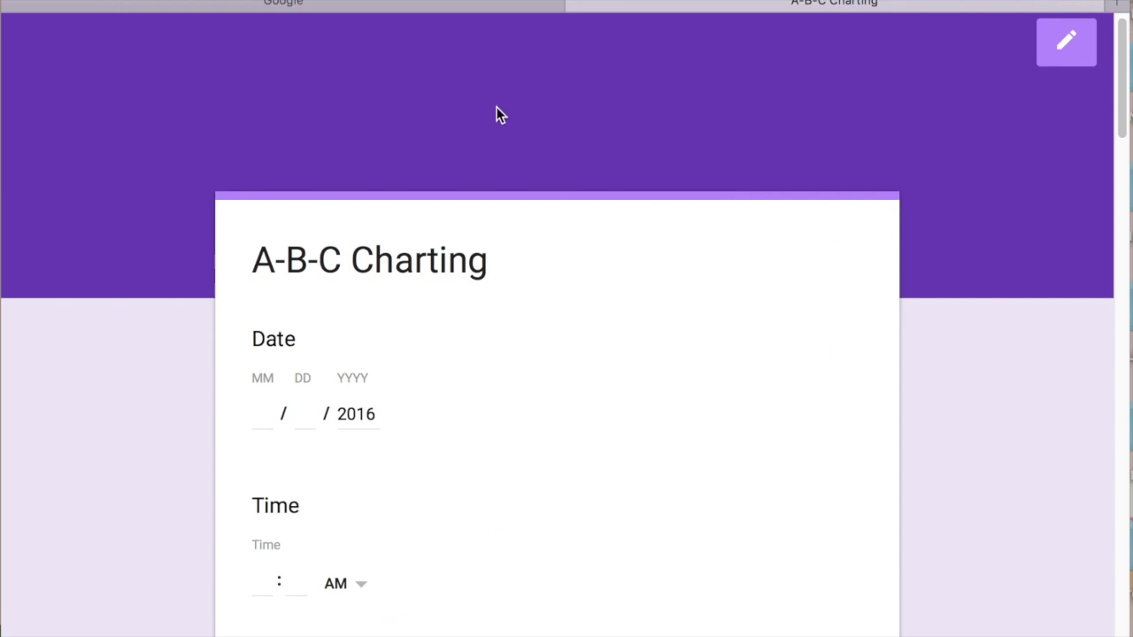
left_click(351, 9)
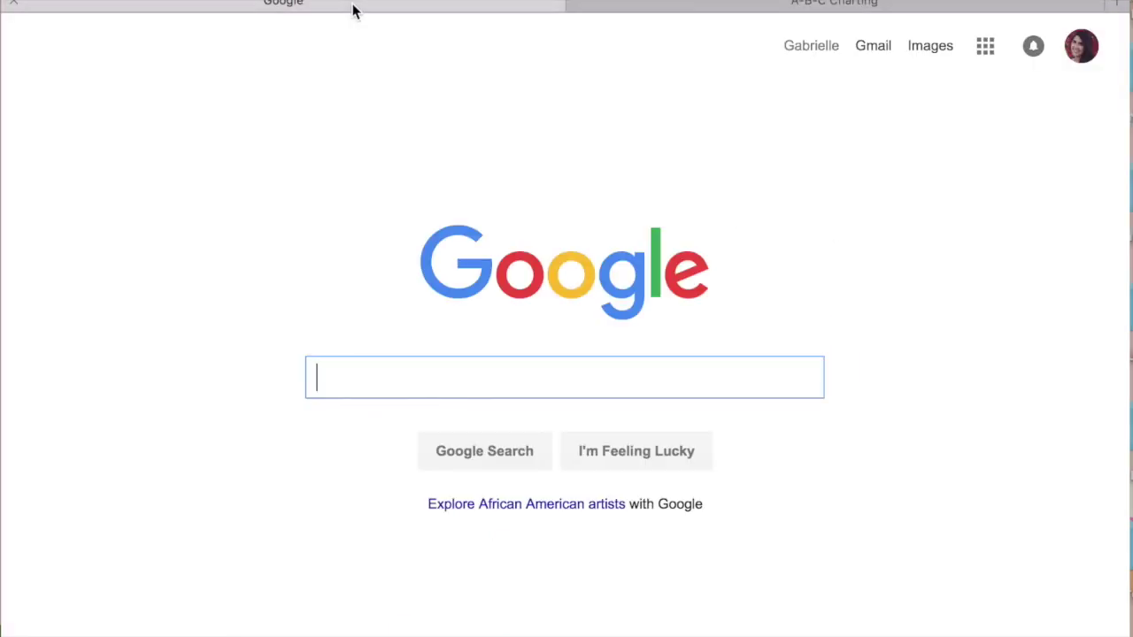
left_click(1091, 57)
left_click(986, 627)
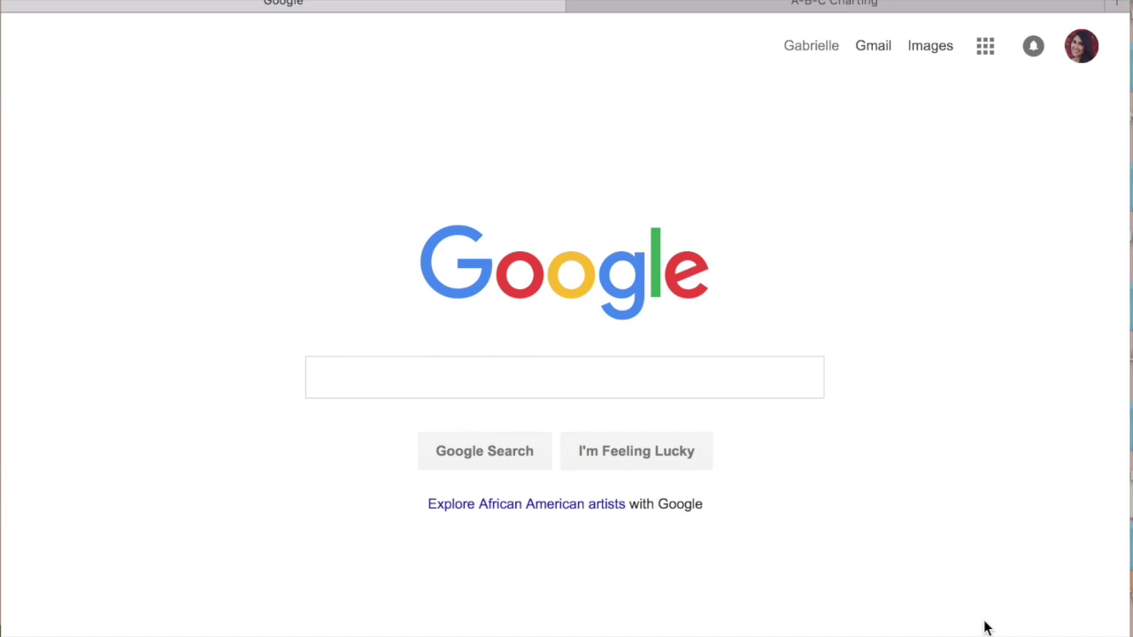
In Google Drive's My Drive, create a new blank Google Form from the New menu
left_click(985, 49)
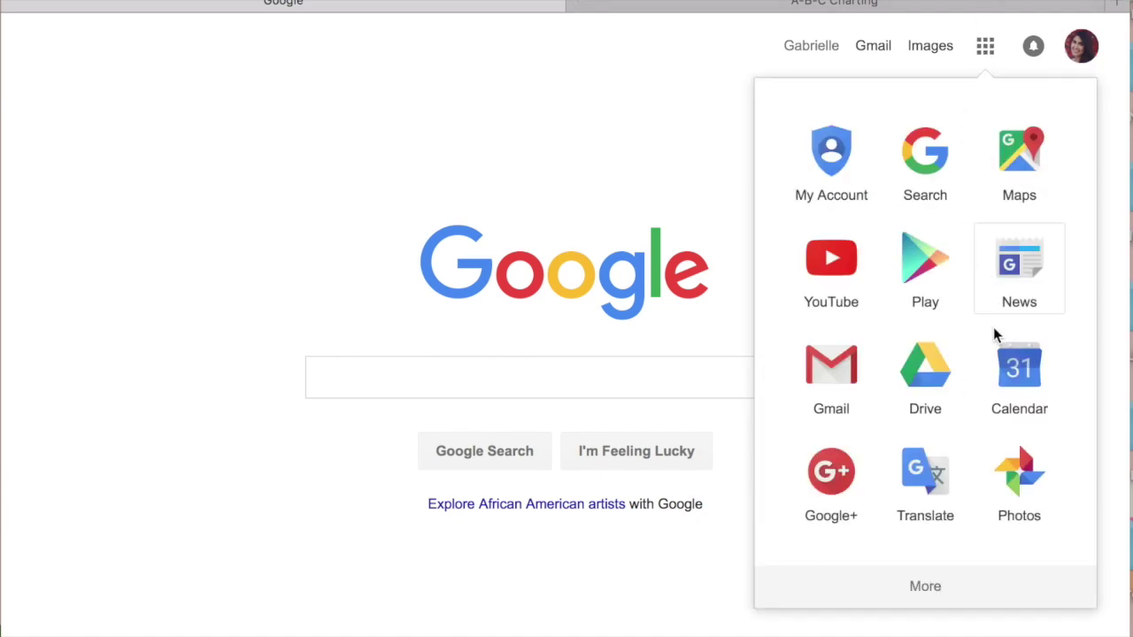
left_click(944, 377)
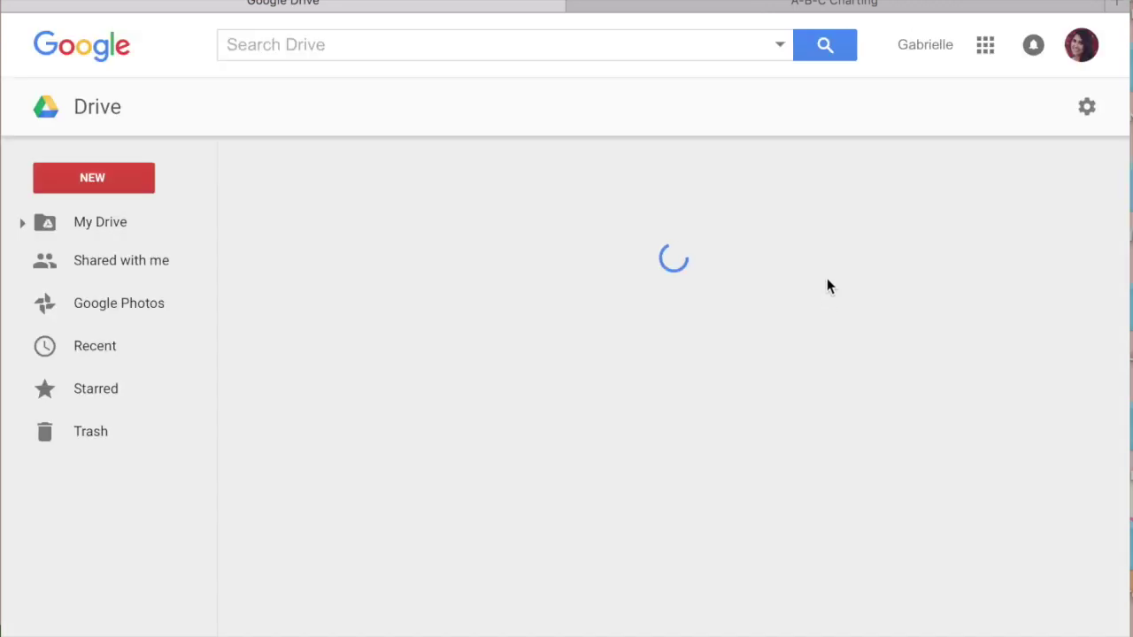
left_click(110, 183)
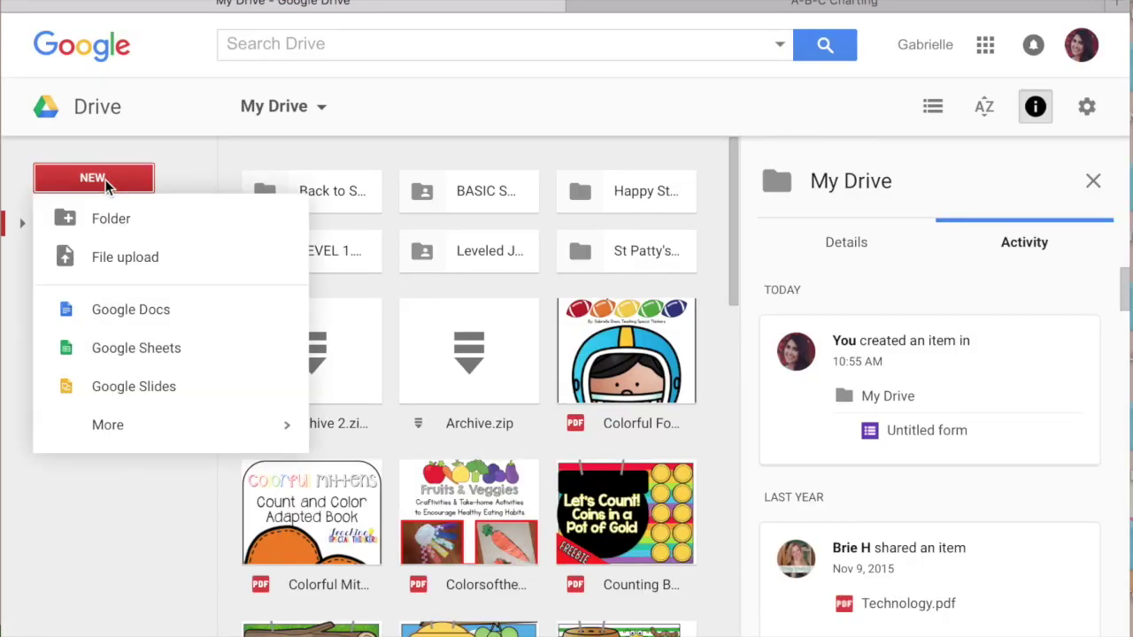
mouse_move(182, 433)
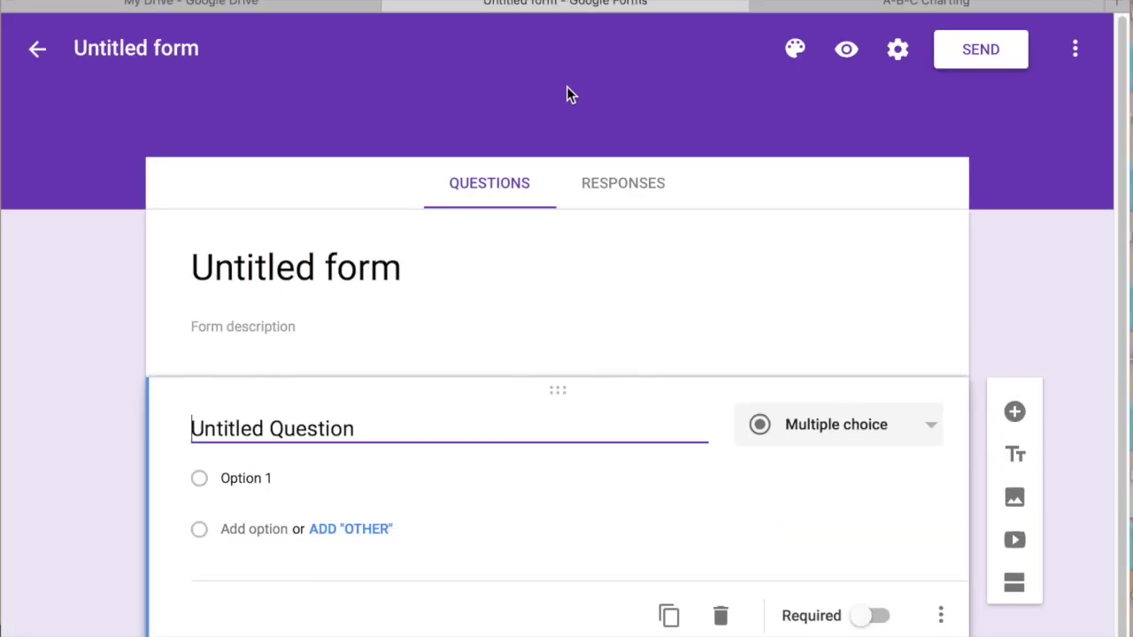
Replace 'Untitled form' with the title 'J.T. ABC CHARTING FORM'
left_click(418, 277)
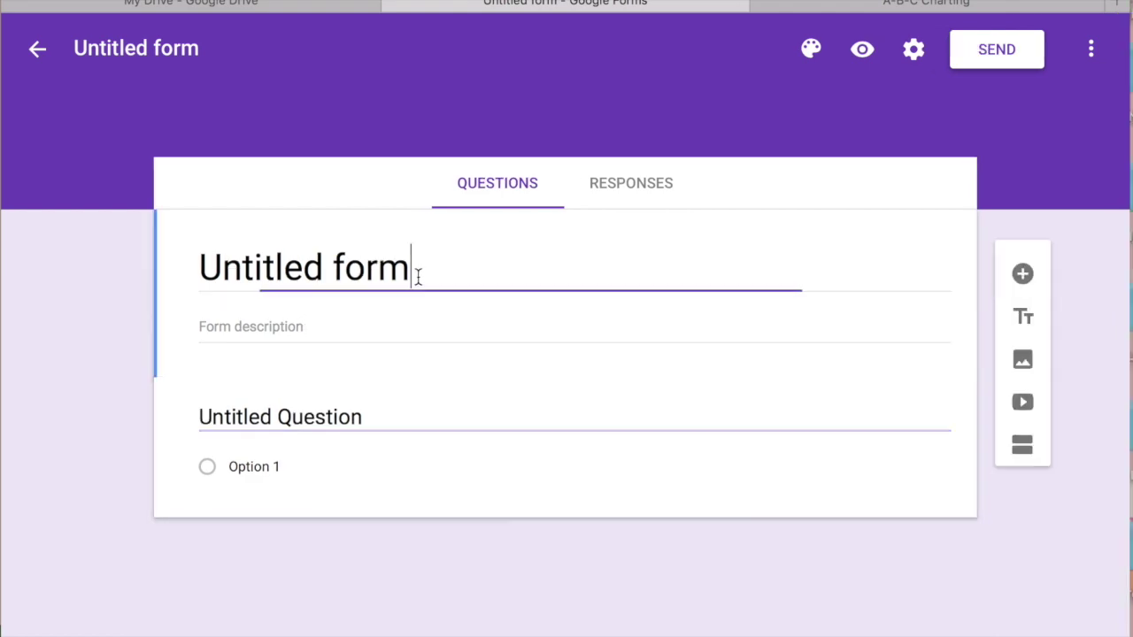
left_click_drag(418, 276, 64, 192)
key("BackSpace")
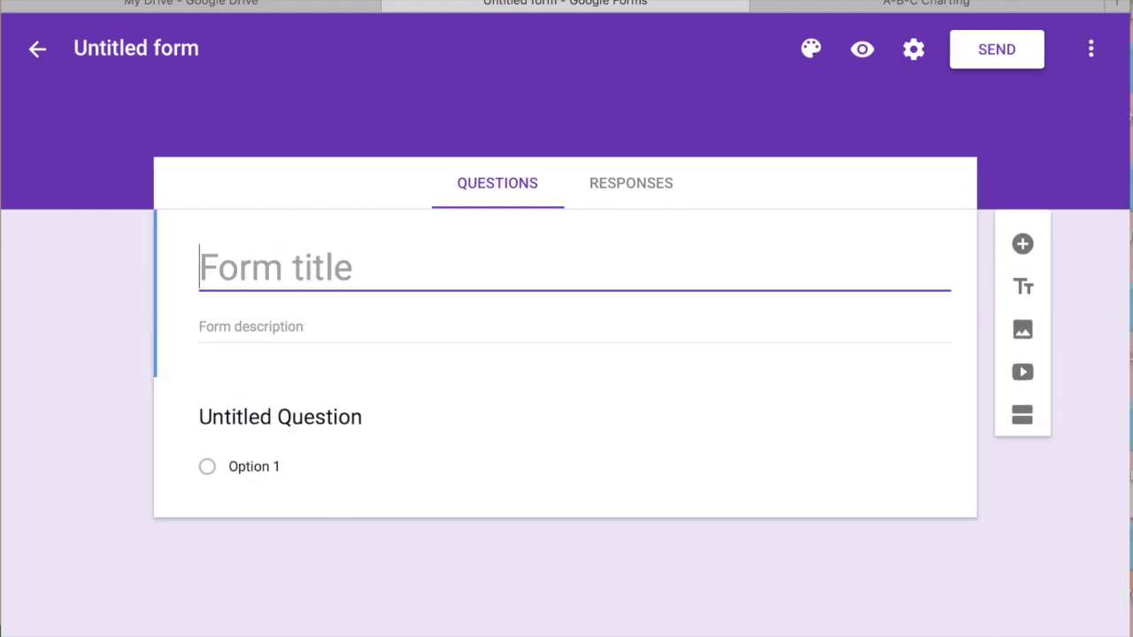
type("J")
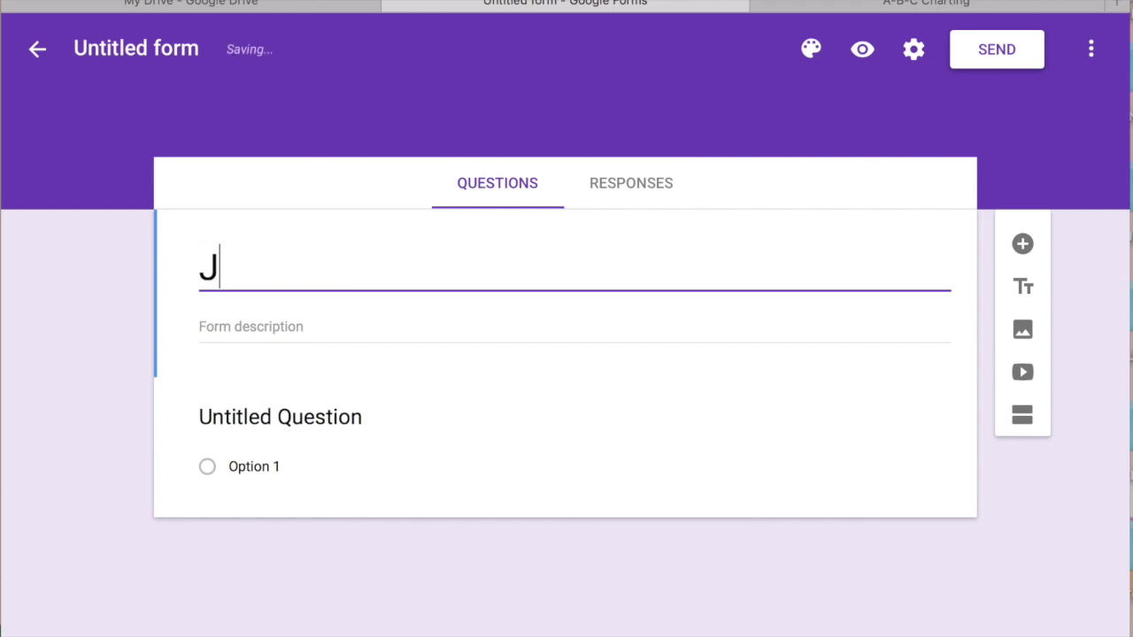
type(".T")
type(".")
key("Right")
type(".")
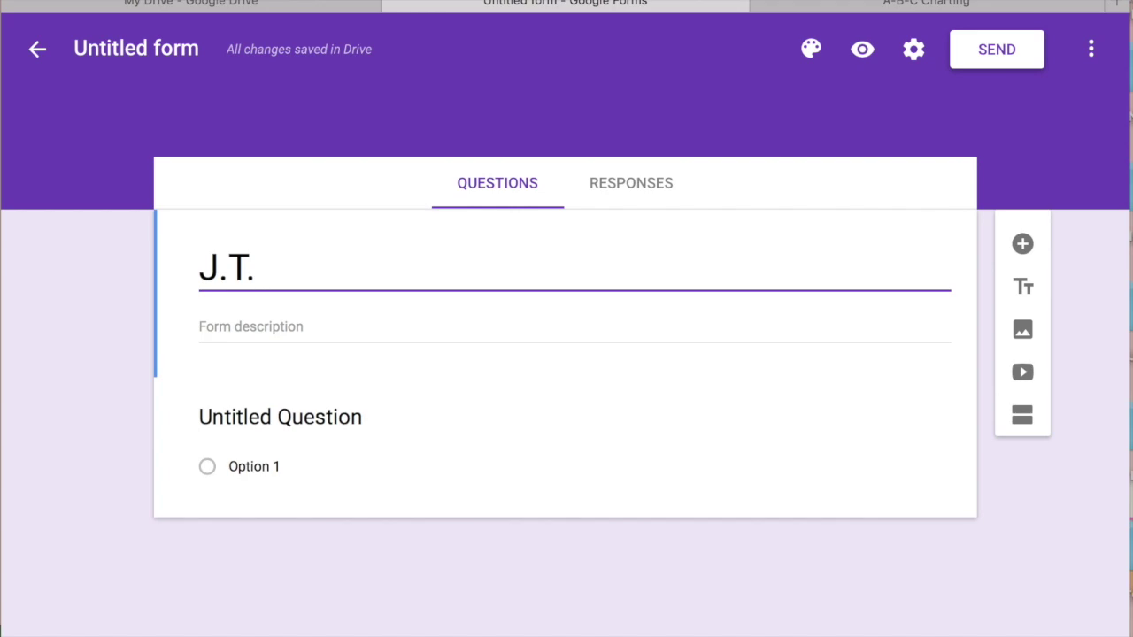
type("ABC C")
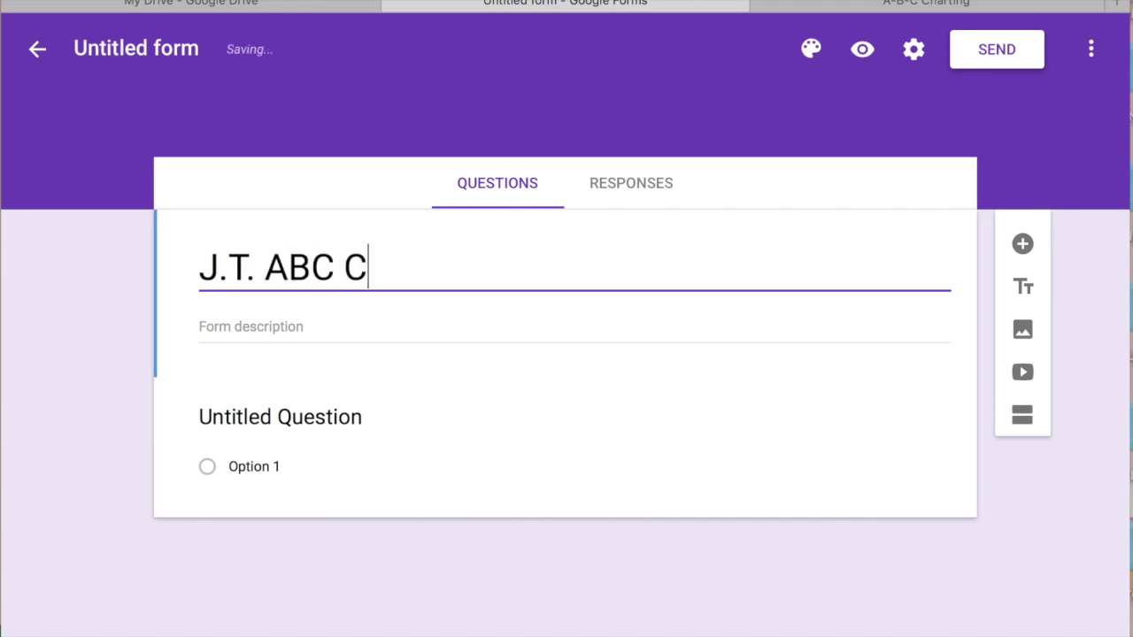
type("HARTING FORM")
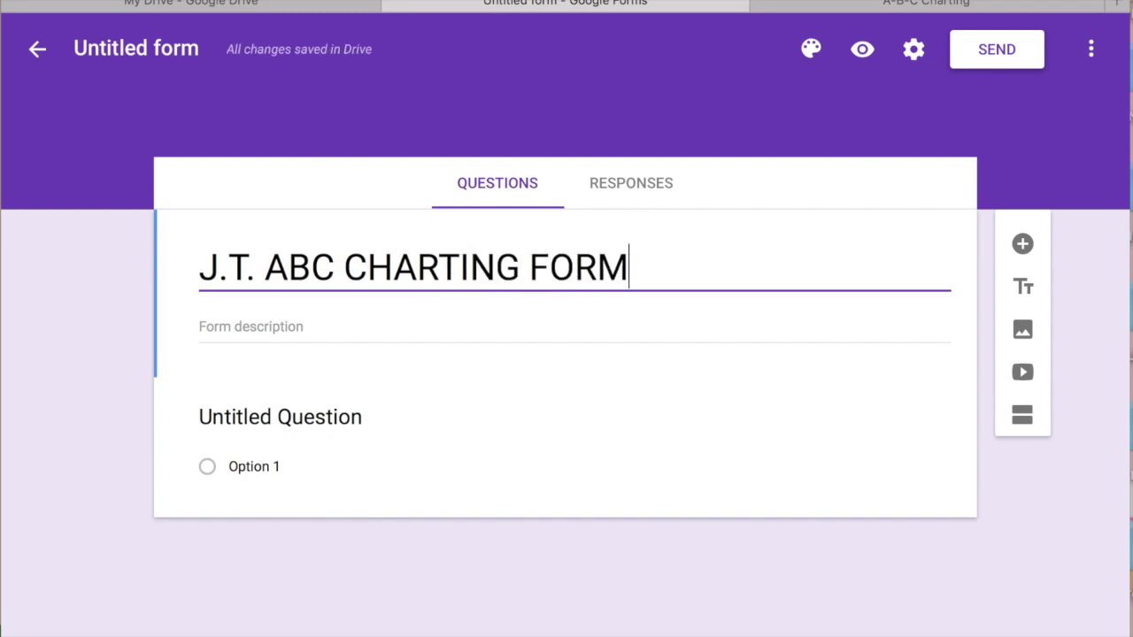
left_click(251, 328)
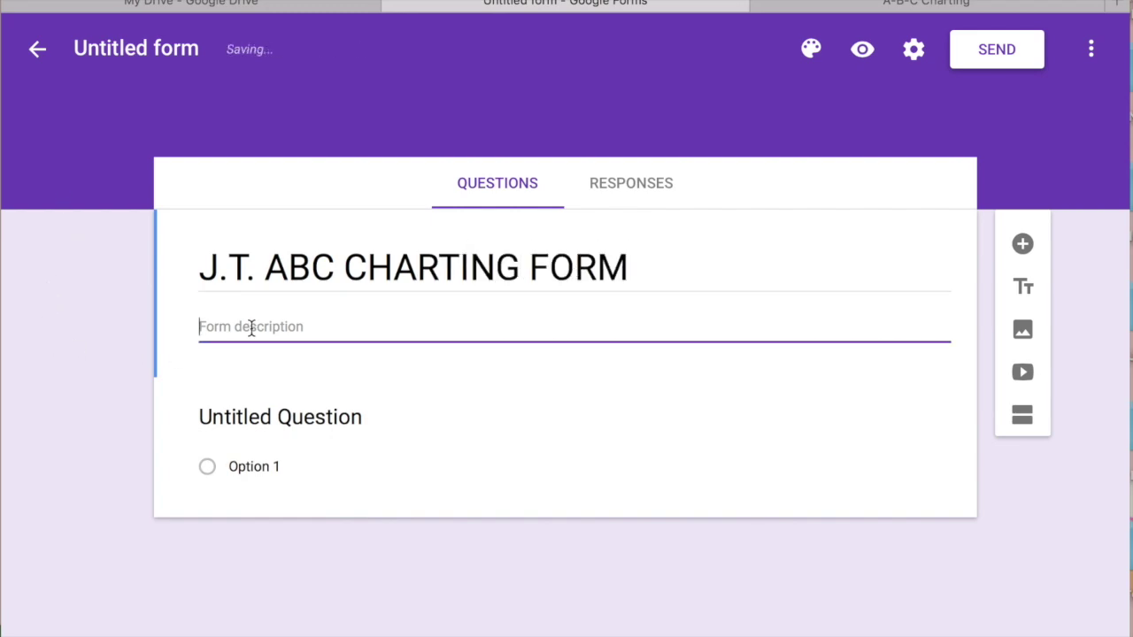
Rename the first question 'Date' and set its type to Date
left_click(335, 532)
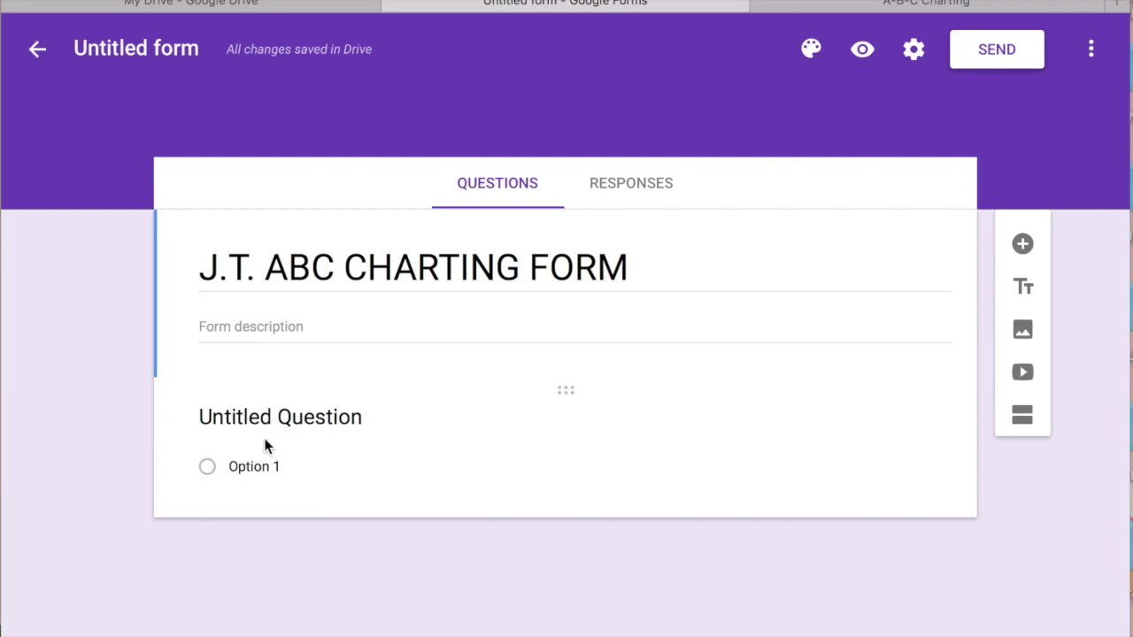
left_click(277, 417)
type("D")
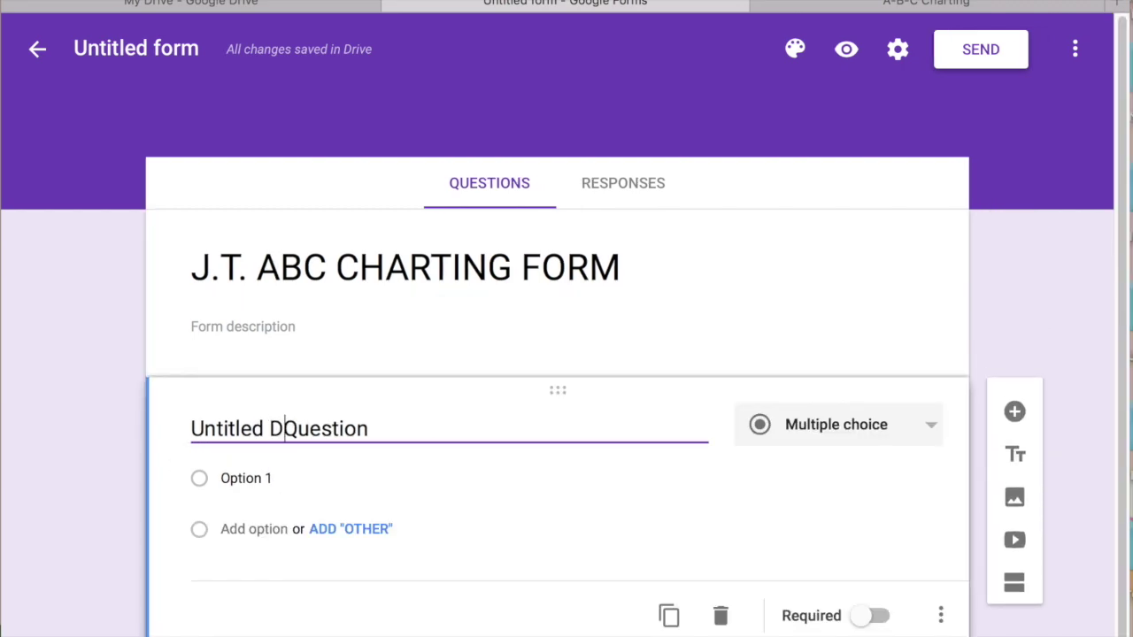
type("at")
left_click_drag(387, 428, 53, 384)
type("D")
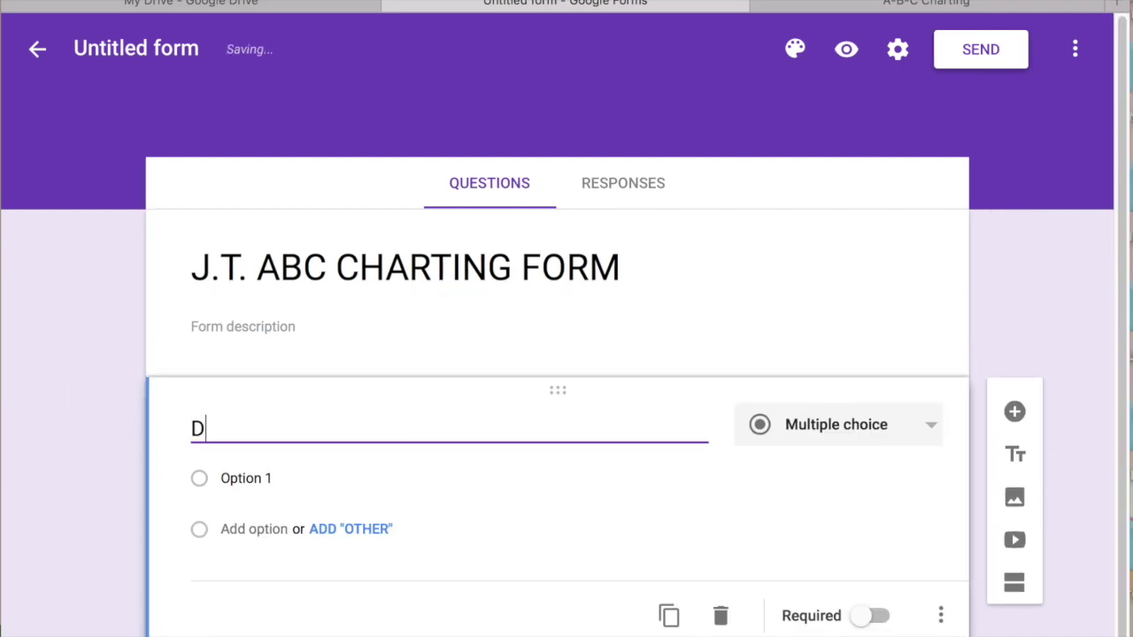
type("ate")
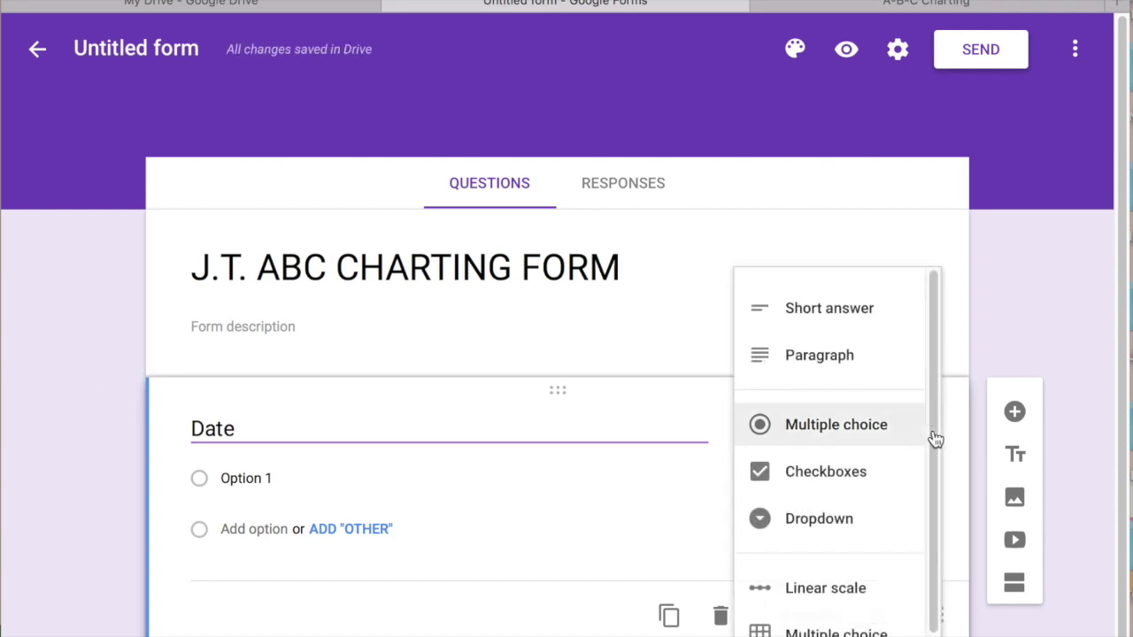
left_click(931, 434)
scroll(938, 496, "down", 2)
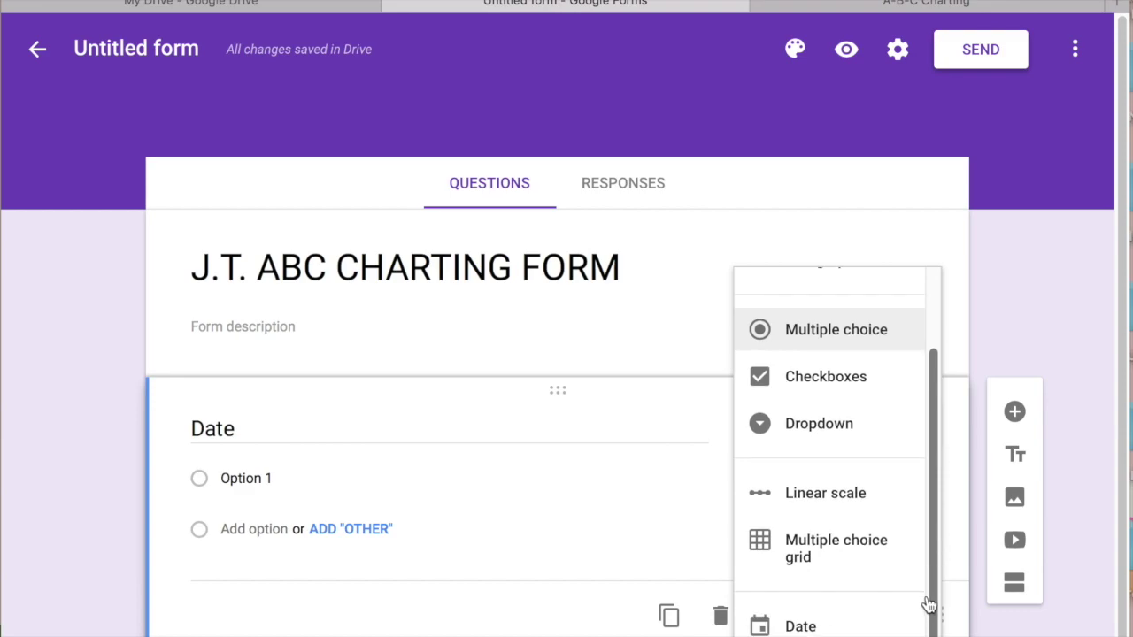
left_click(800, 626)
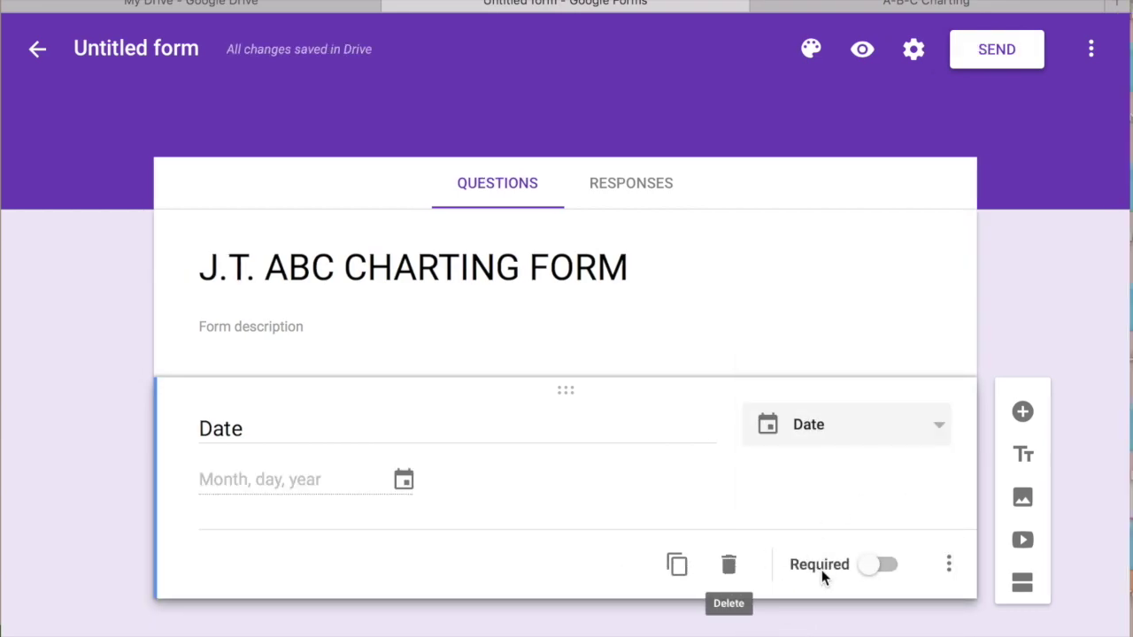
Add a second question titled 'Time' with the Time answer type
left_click(1022, 411)
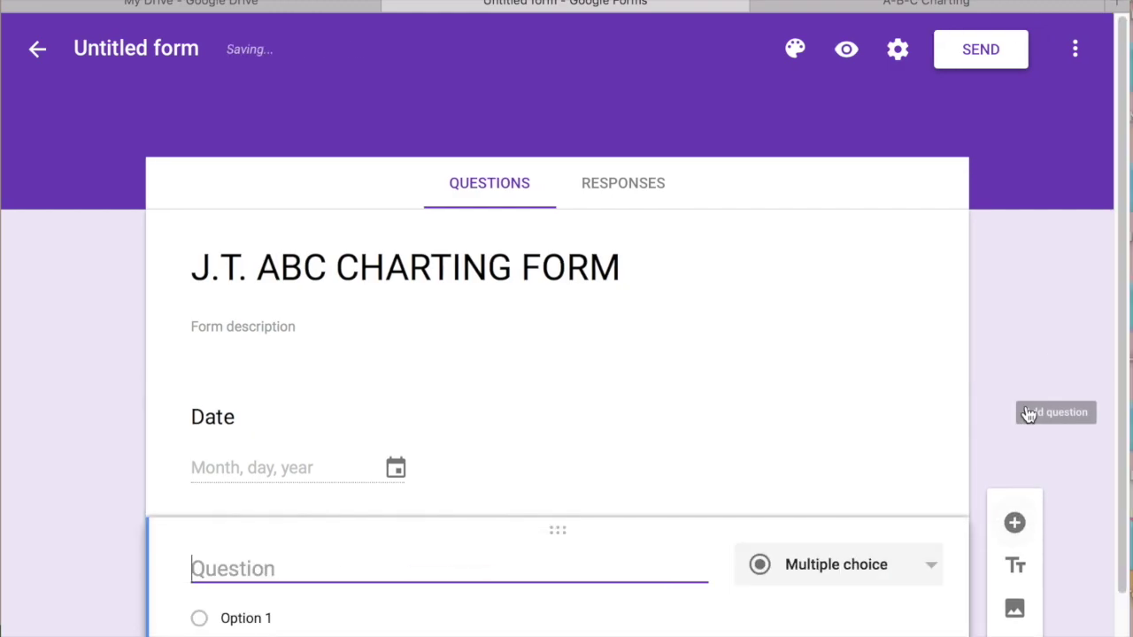
type("Time")
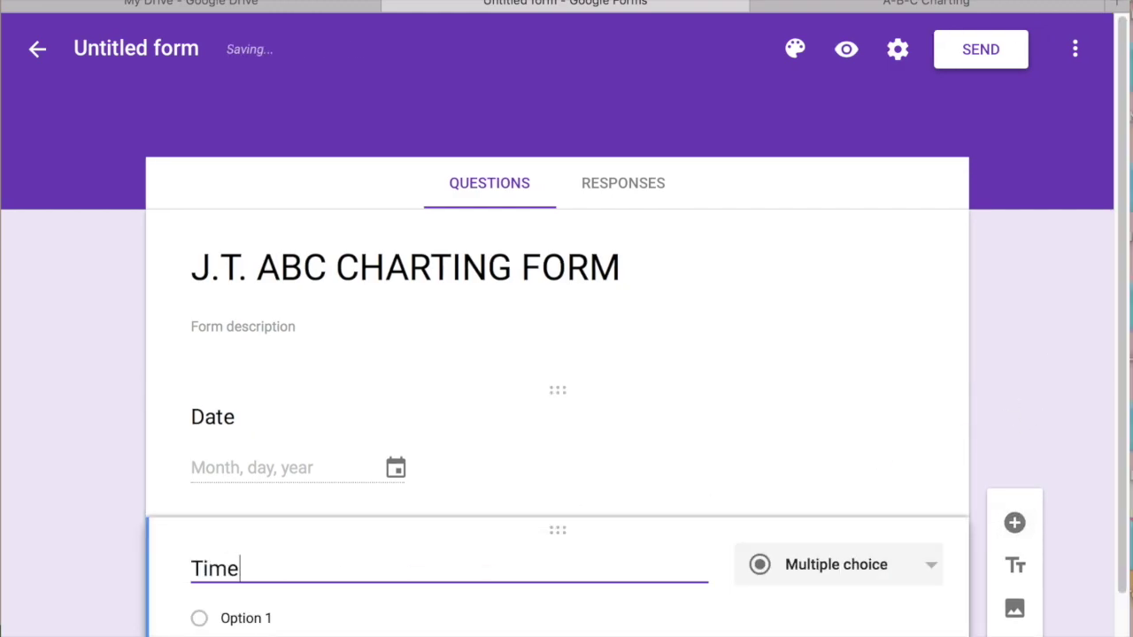
scroll(1125, 525, "down", 2)
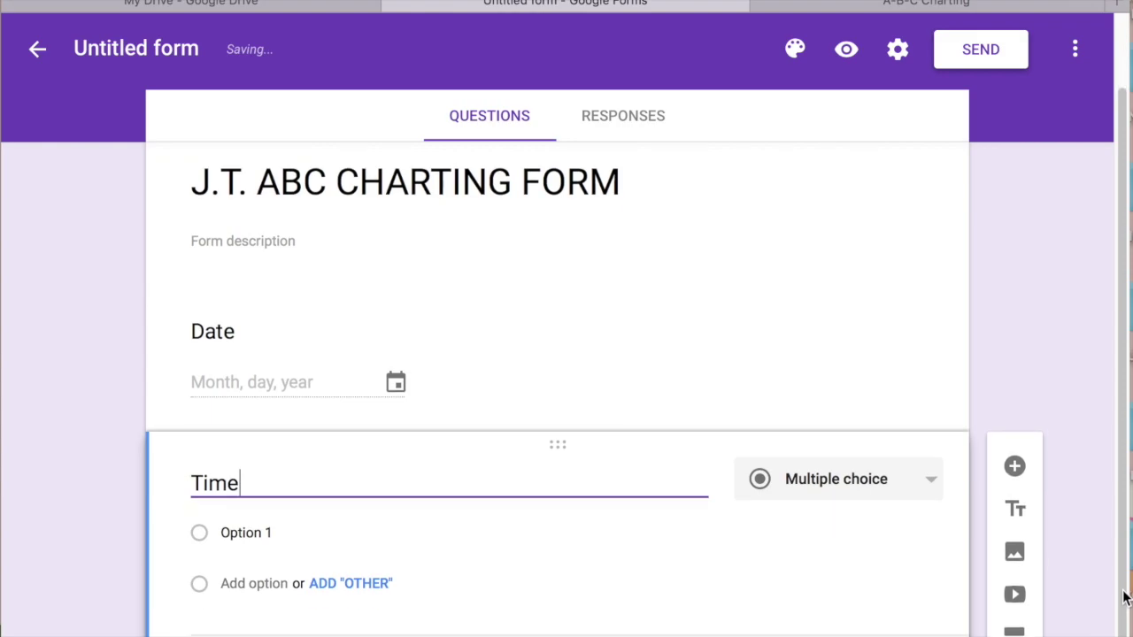
left_click(930, 483)
left_click_drag(935, 483, 935, 620)
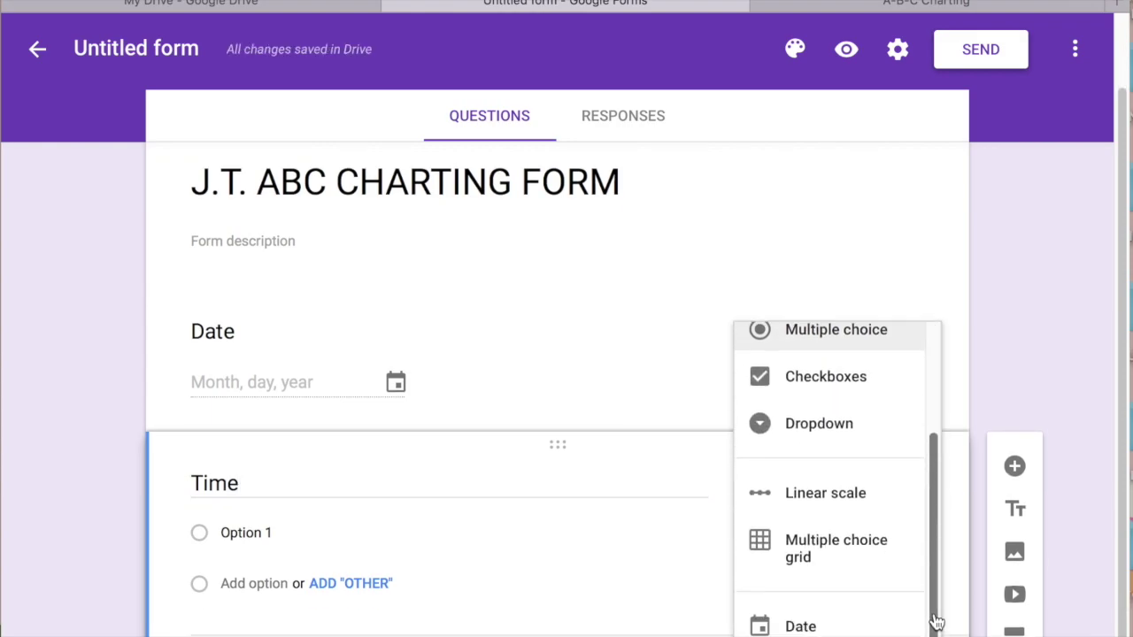
left_click(823, 632)
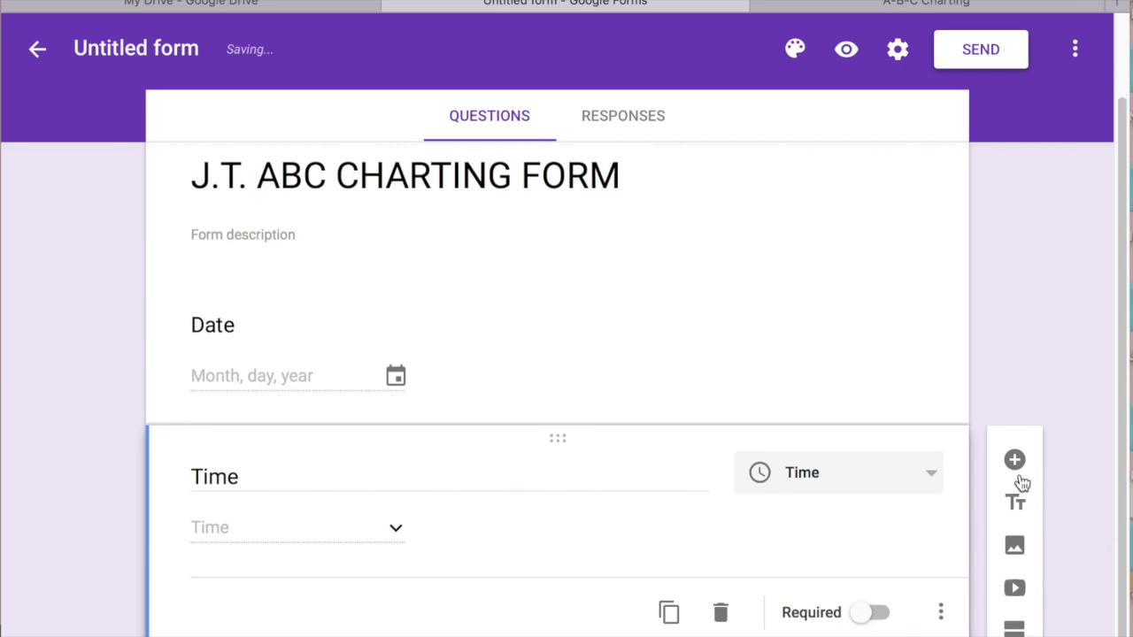
left_click(1017, 469)
Title the third question 'Duration' and make it a Time question with Duration answer type
type("Duration")
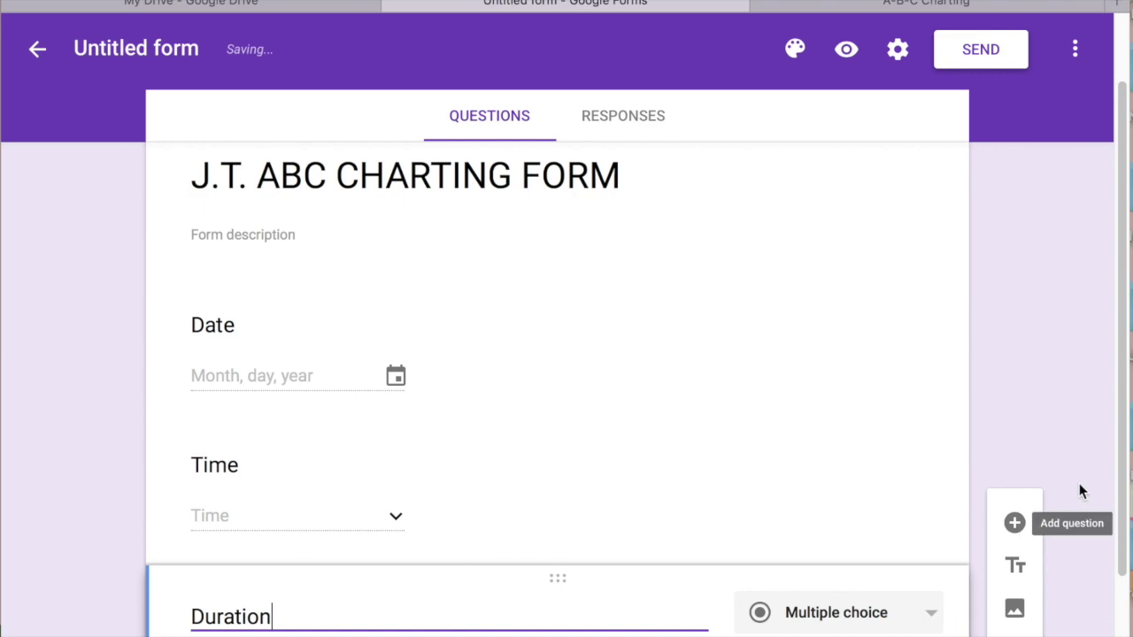
left_click_drag(1121, 523, 1122, 628)
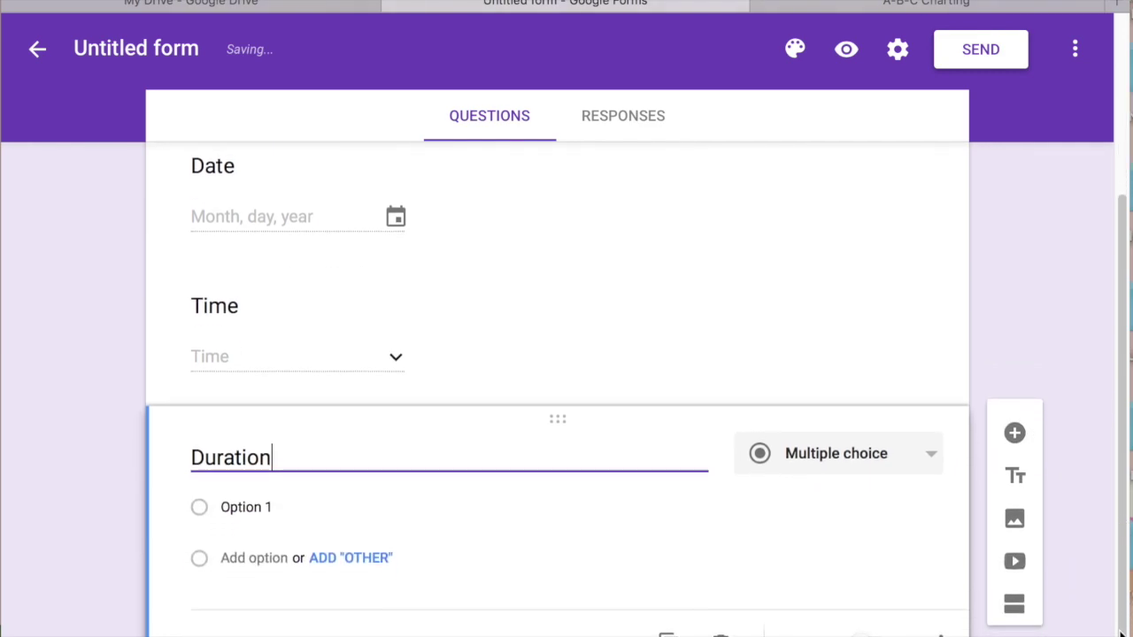
left_click(929, 454)
scroll(934, 536, "down", 2)
scroll(933, 536, "down", 2)
left_click(924, 578)
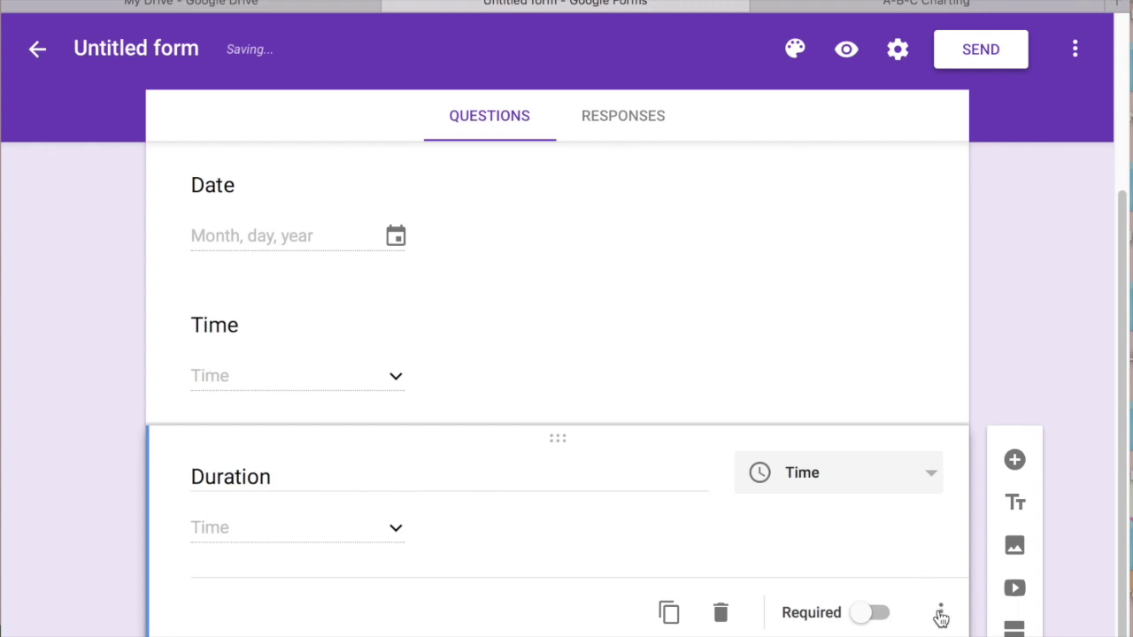
left_click(942, 617)
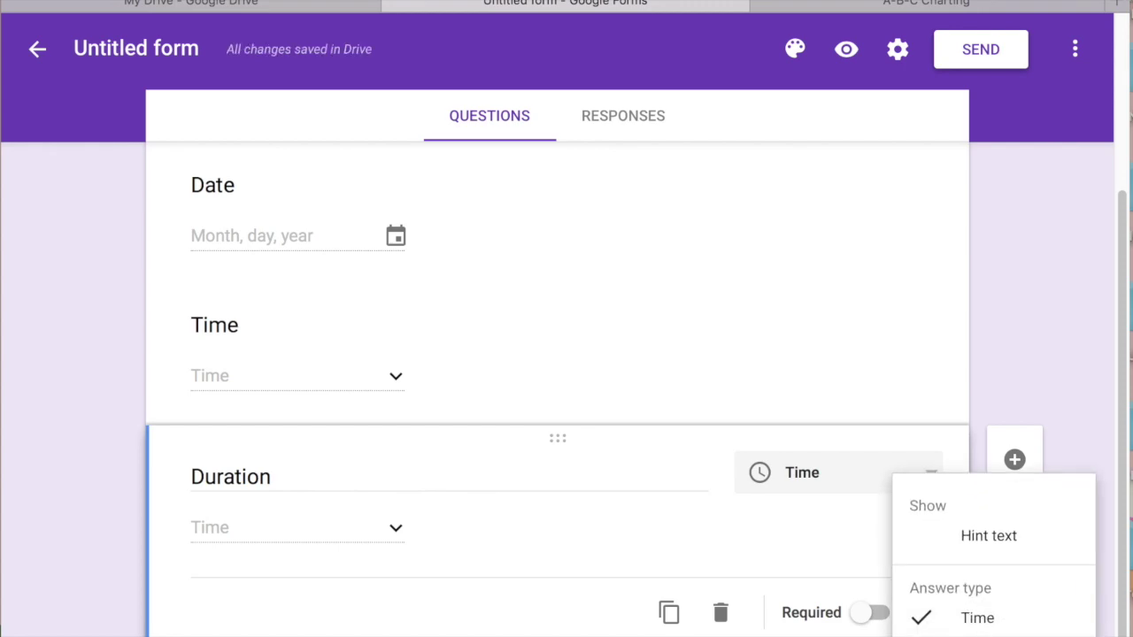
left_click(977, 633)
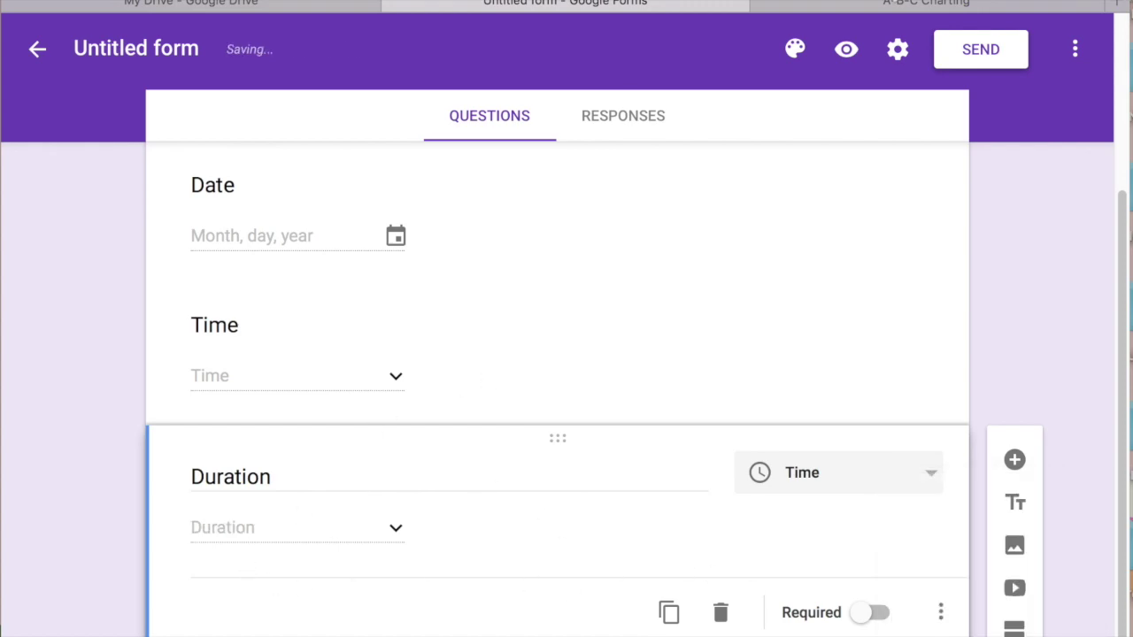
left_click(896, 4)
Test the A-B-C Charting form's duration field with 1 hr 3 min, then add a question after Duration
left_click_drag(1124, 111, 1125, 157)
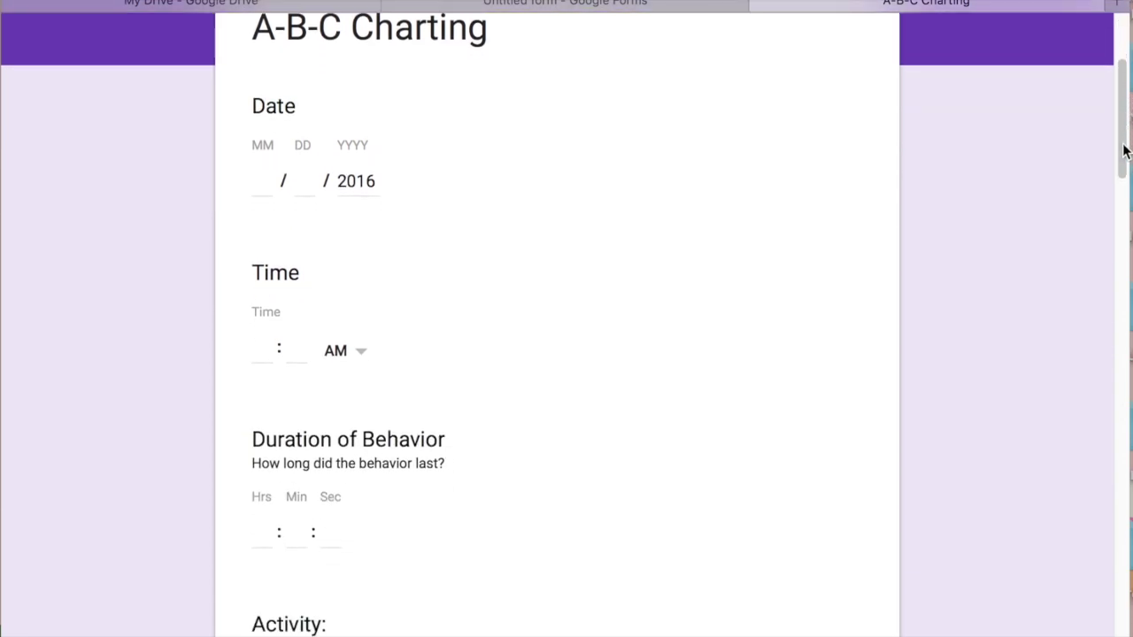
left_click(261, 538)
type("1")
key("Tab")
type("3")
key("Tab")
left_click(625, 7)
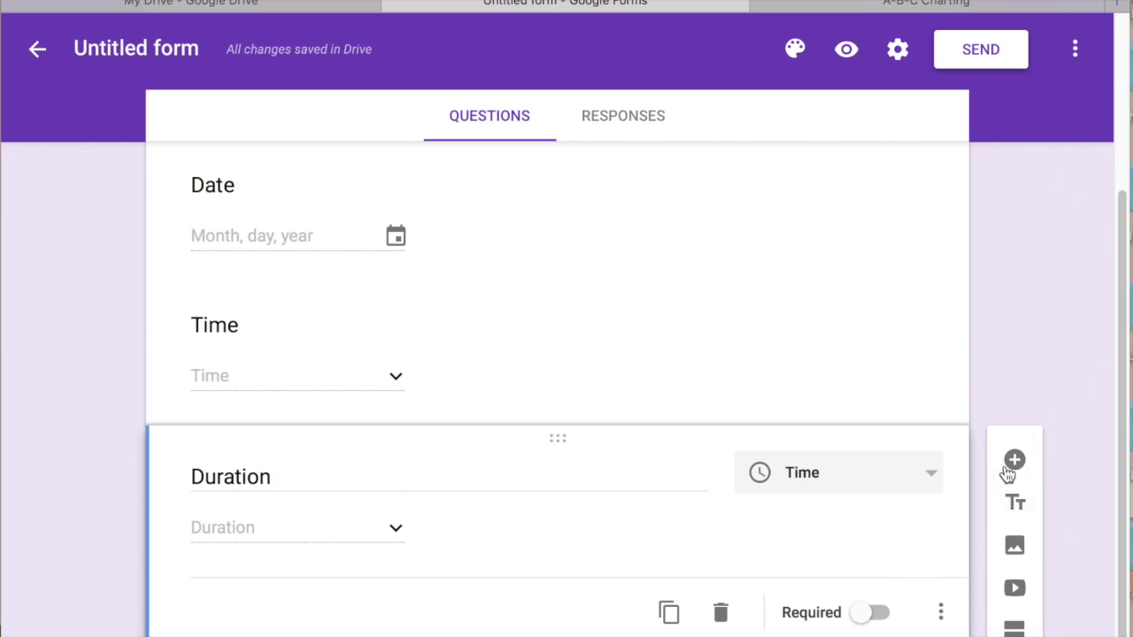
left_click(1014, 460)
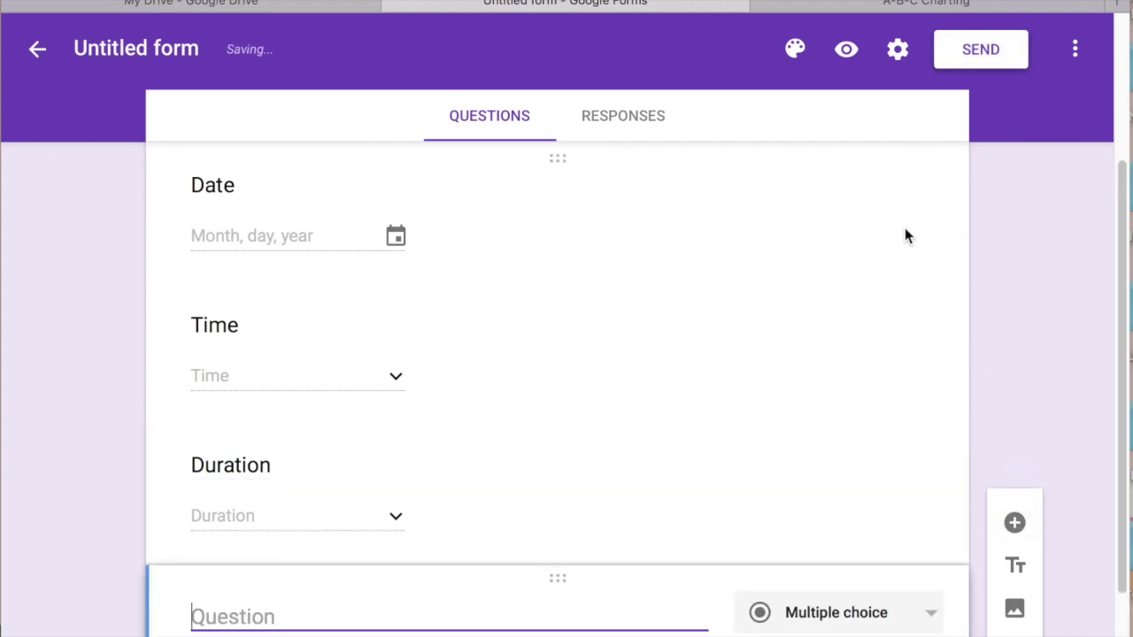
Title the new question 'Setting/Activity'
type("Setting/ACt")
key("BackSpace")
key("BackSpace")
type("ct")
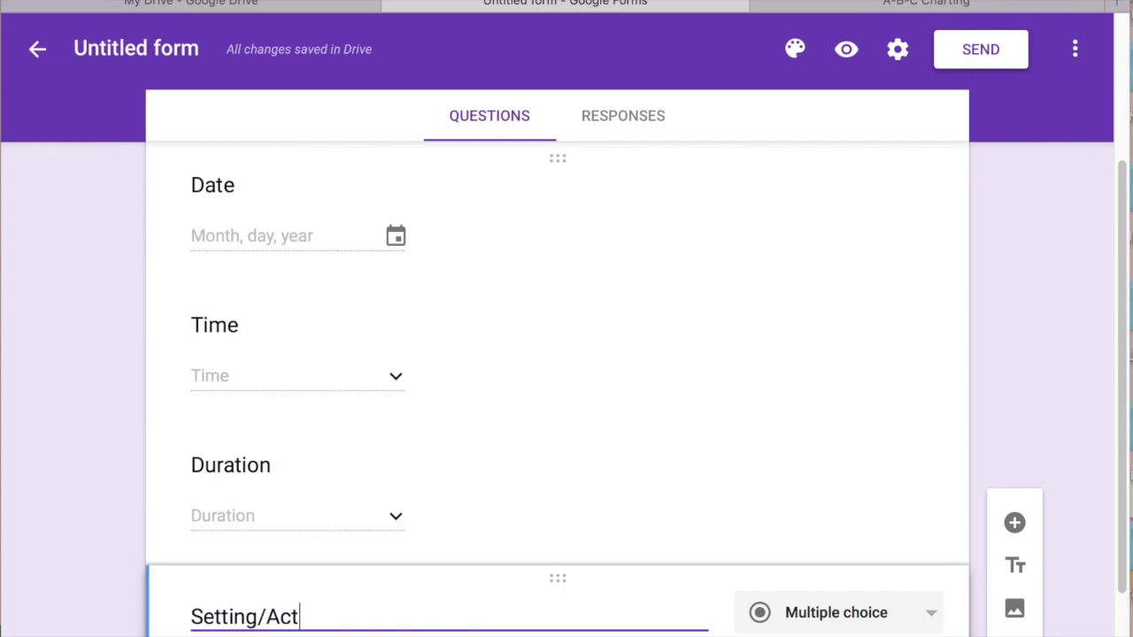
type("ivity")
Rename the Duration question to 'Duration - How long did the behavior last?'
left_click(793, 398)
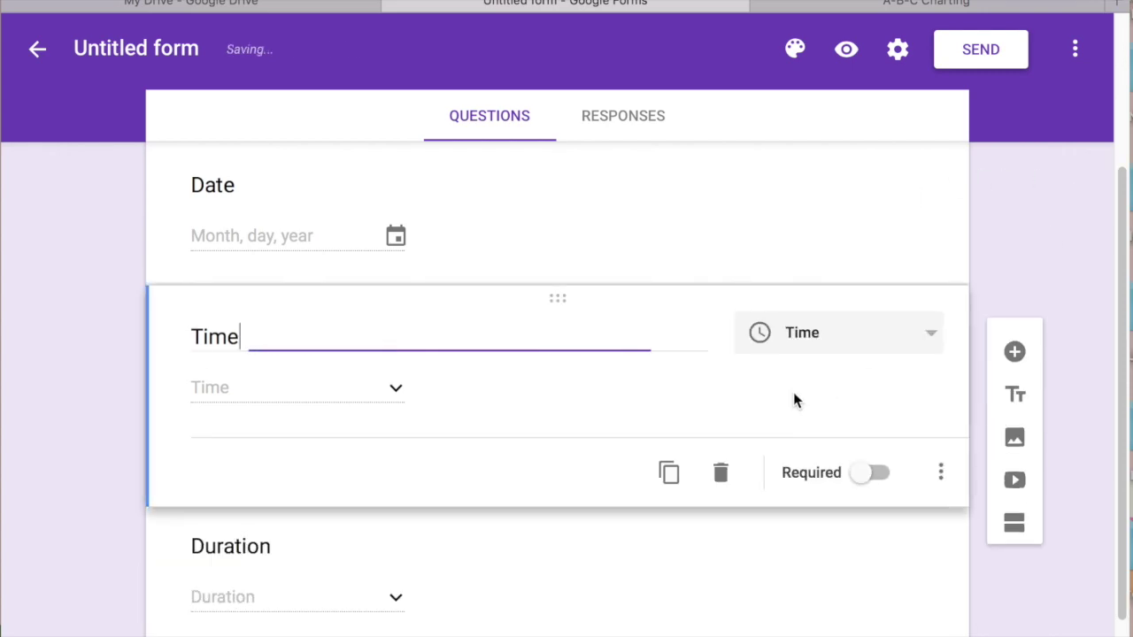
left_click(452, 571)
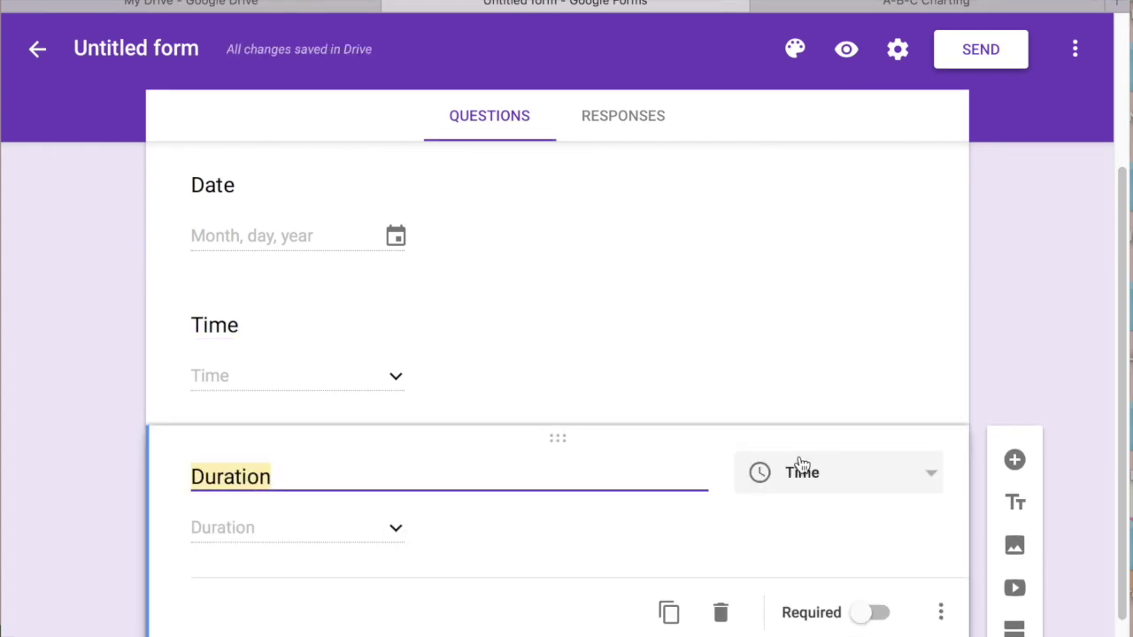
left_click(468, 549)
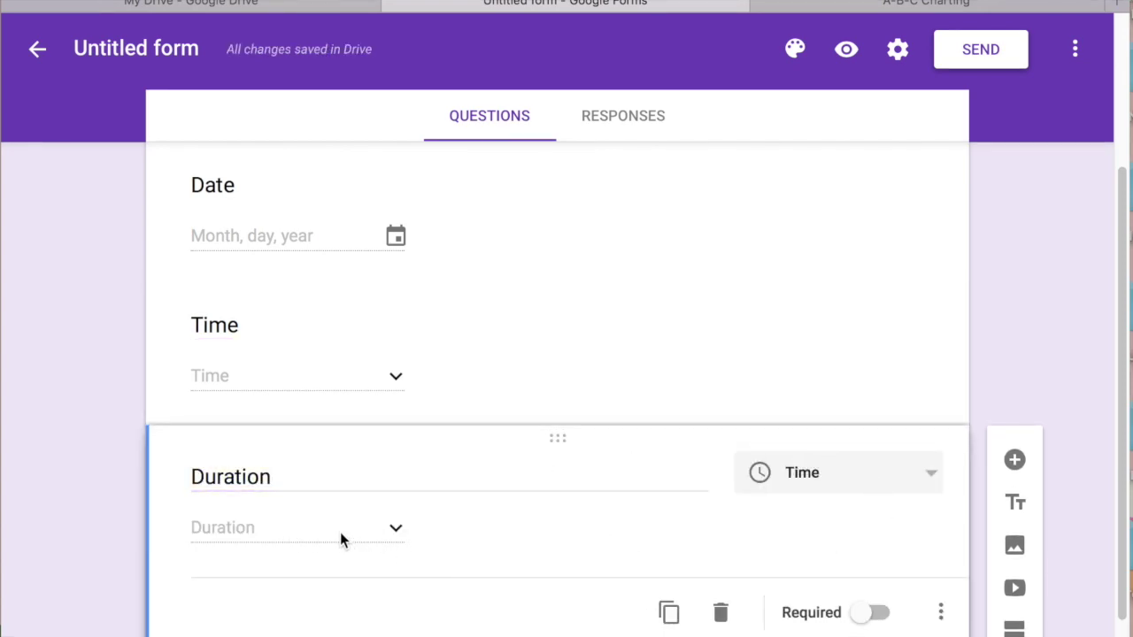
left_click(354, 488)
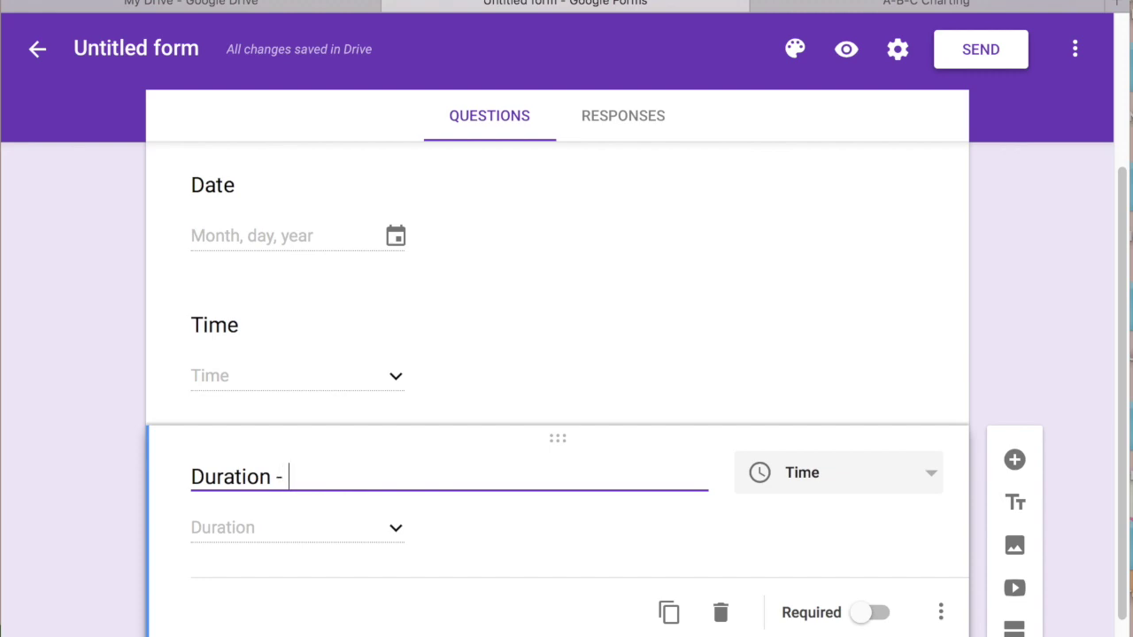
type("- How ")
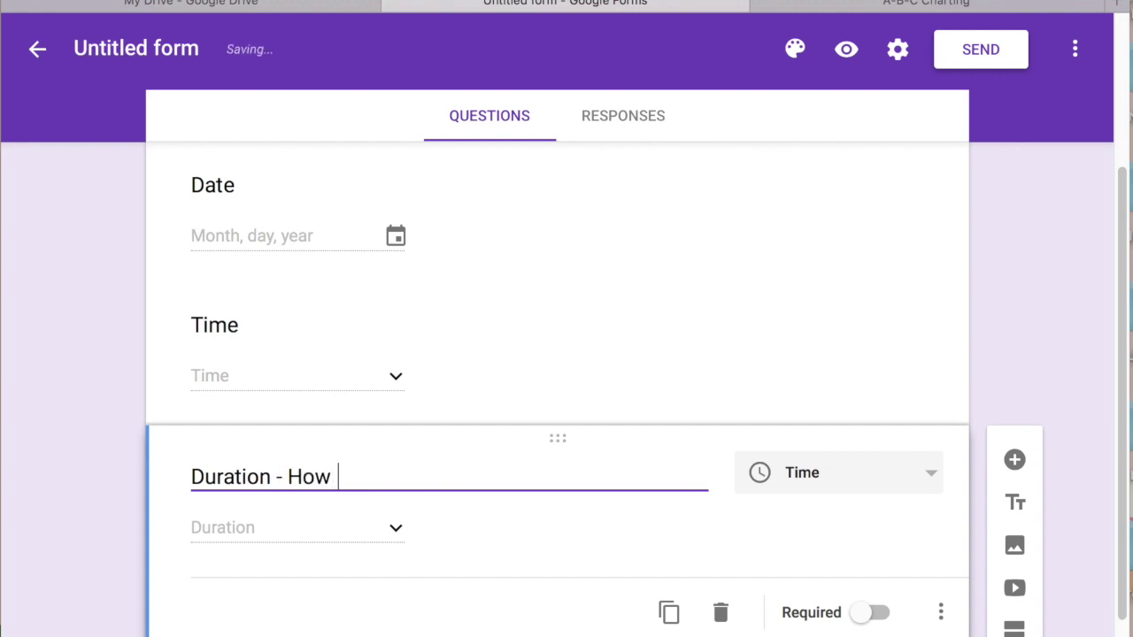
type("long did the behav")
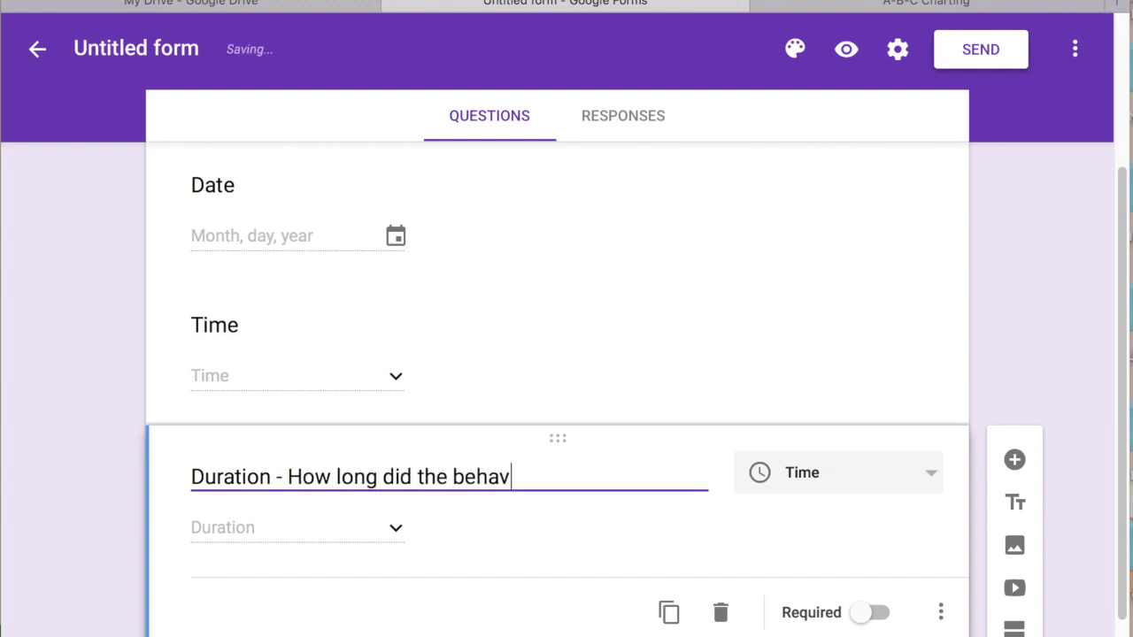
type("ior last?")
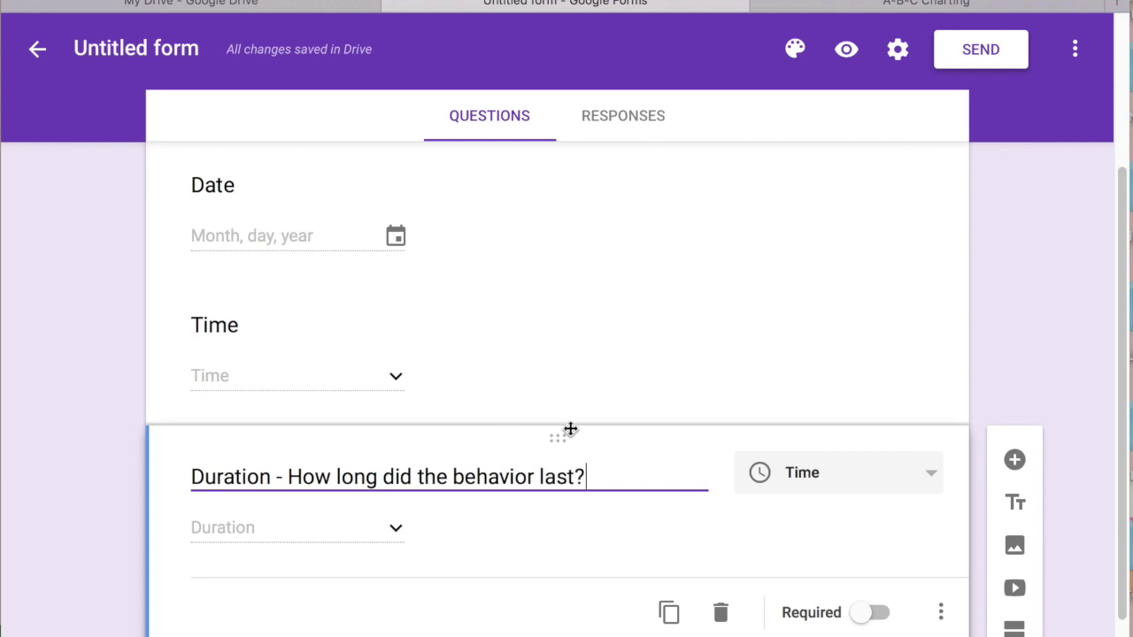
left_click(761, 410)
left_click(677, 558)
Give the multiple-choice Setting/Activity question the options classroom, art room and lunch room
left_click_drag(1120, 432, 1120, 599)
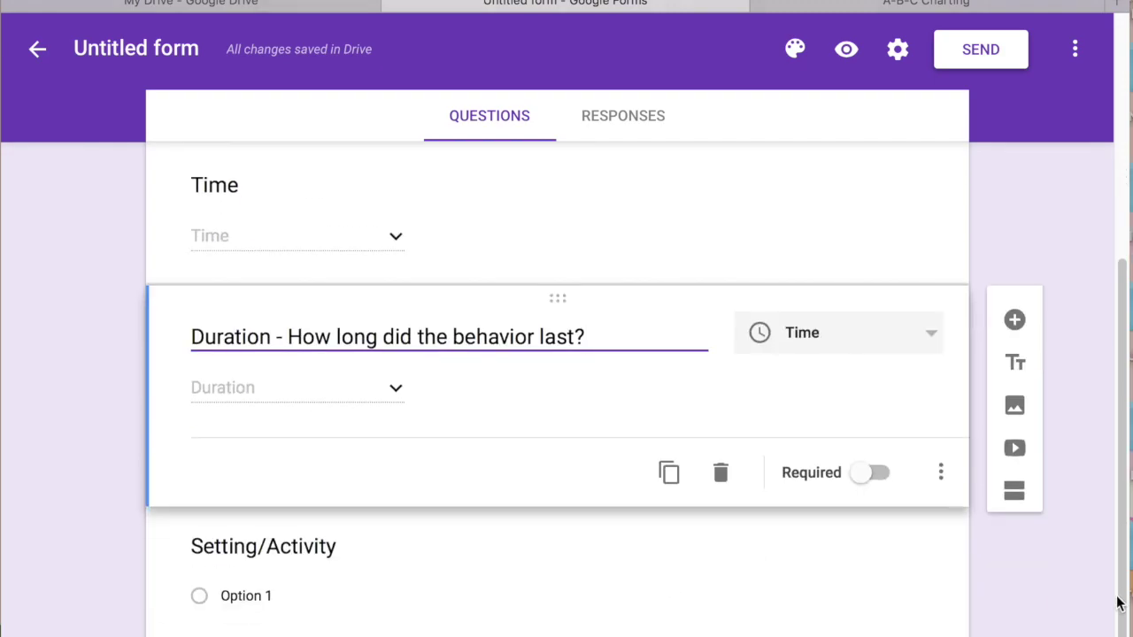
left_click(722, 586)
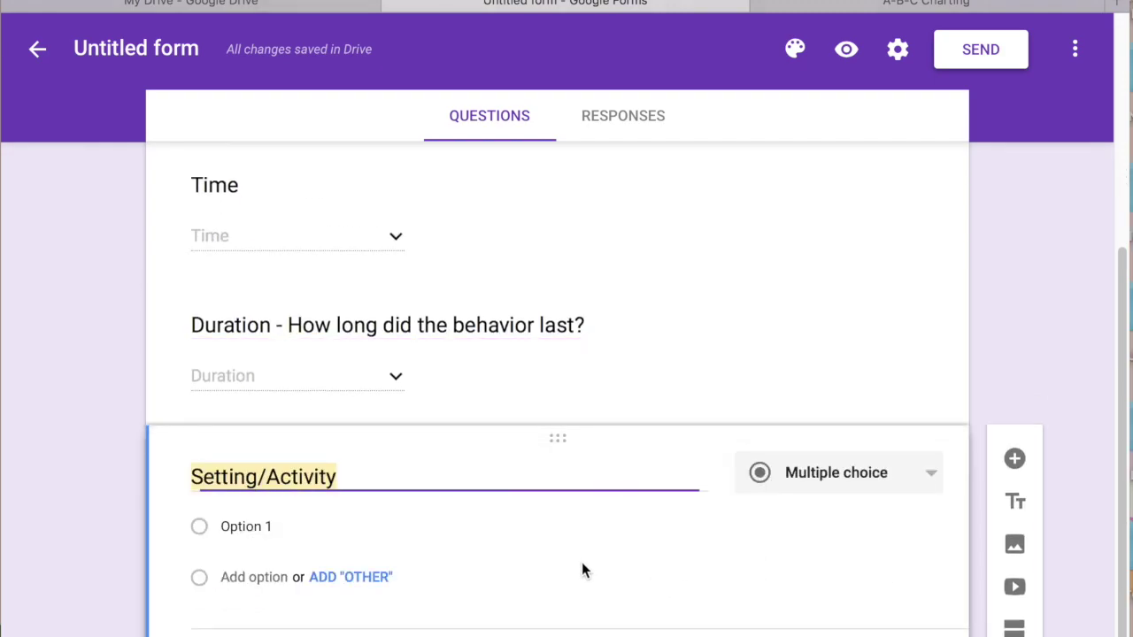
left_click(935, 480)
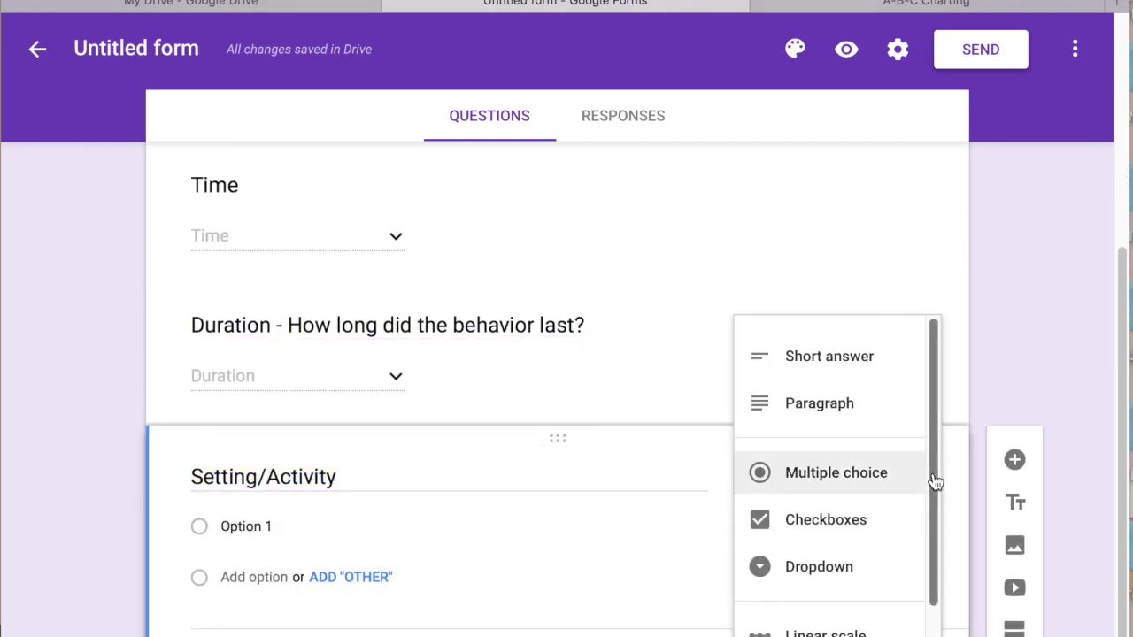
left_click(843, 484)
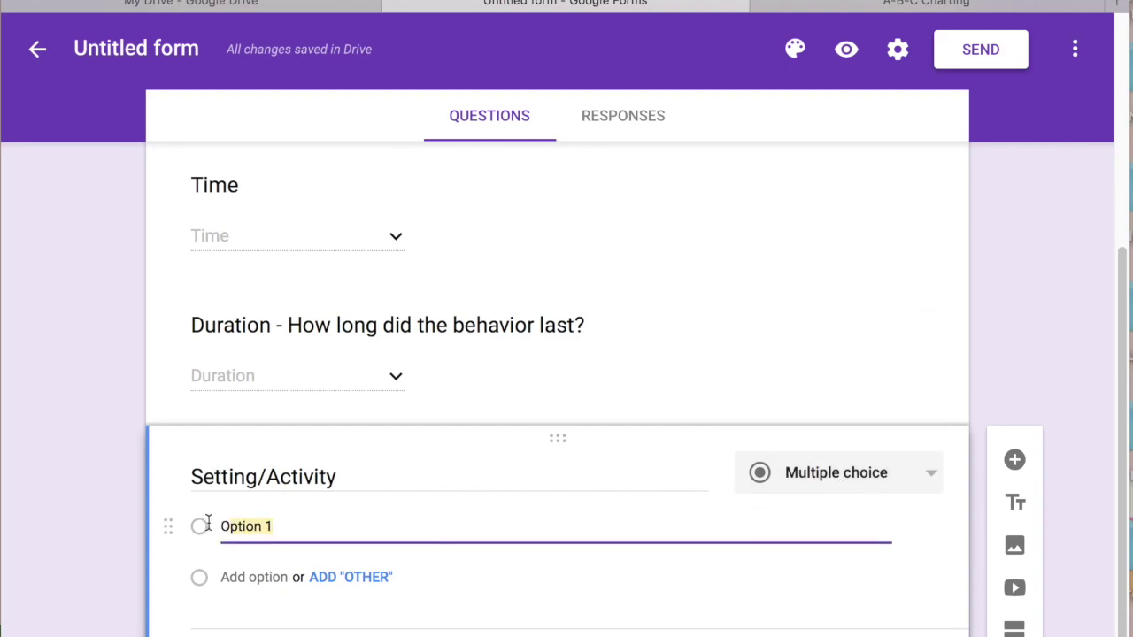
type("c")
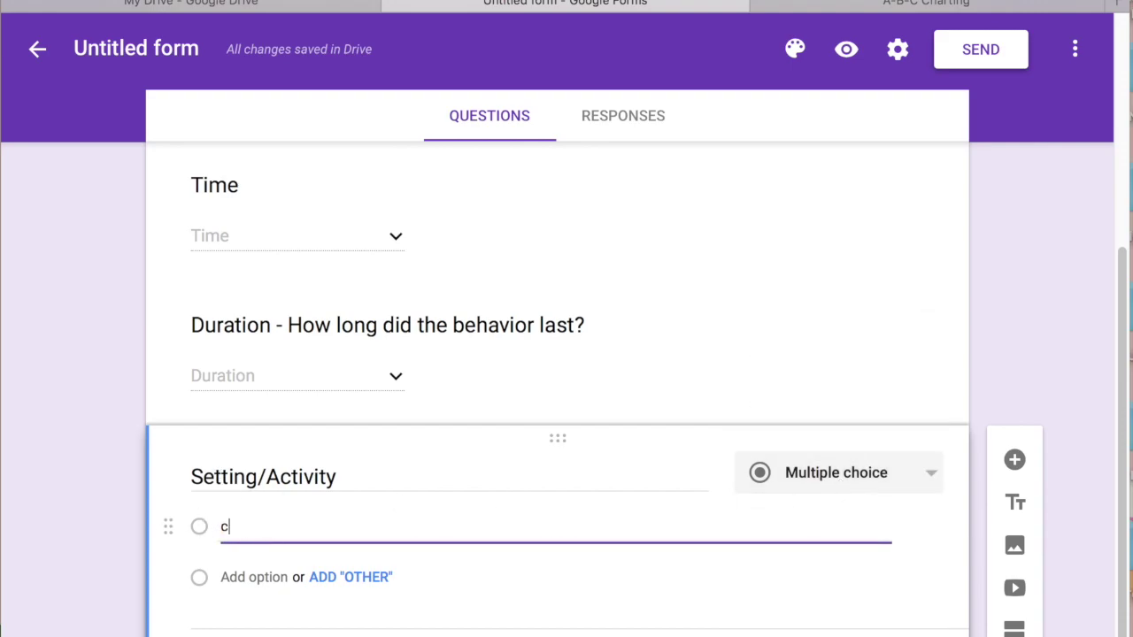
type("lassrooom")
key("BackSpace")
key("BackSpace")
type("m")
key("Tab")
key("Return")
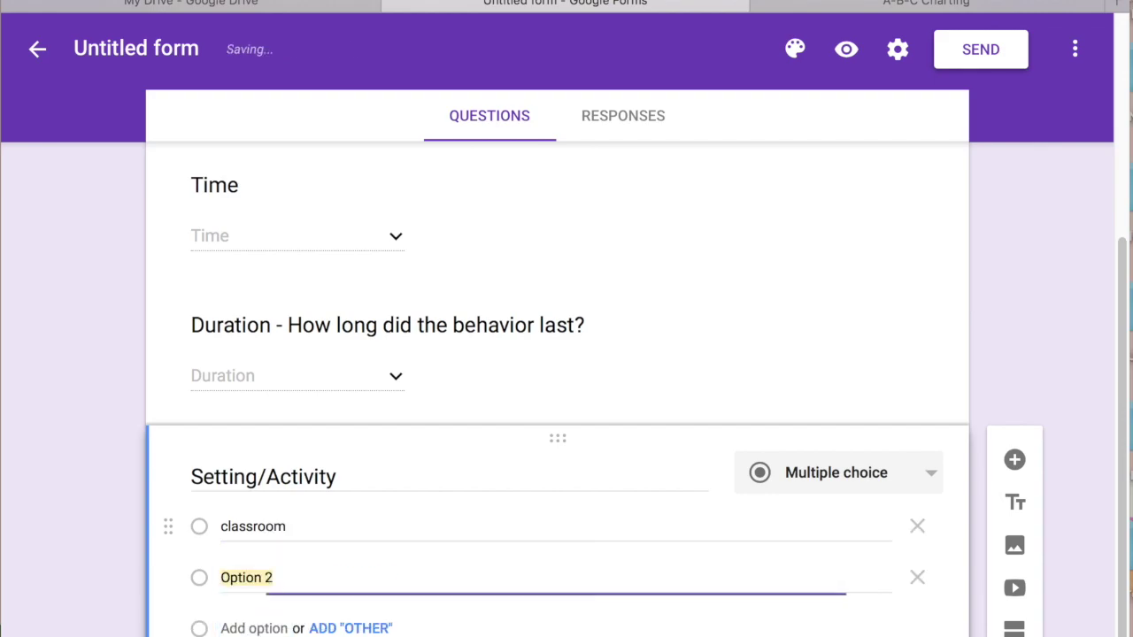
type("art room")
key("Return")
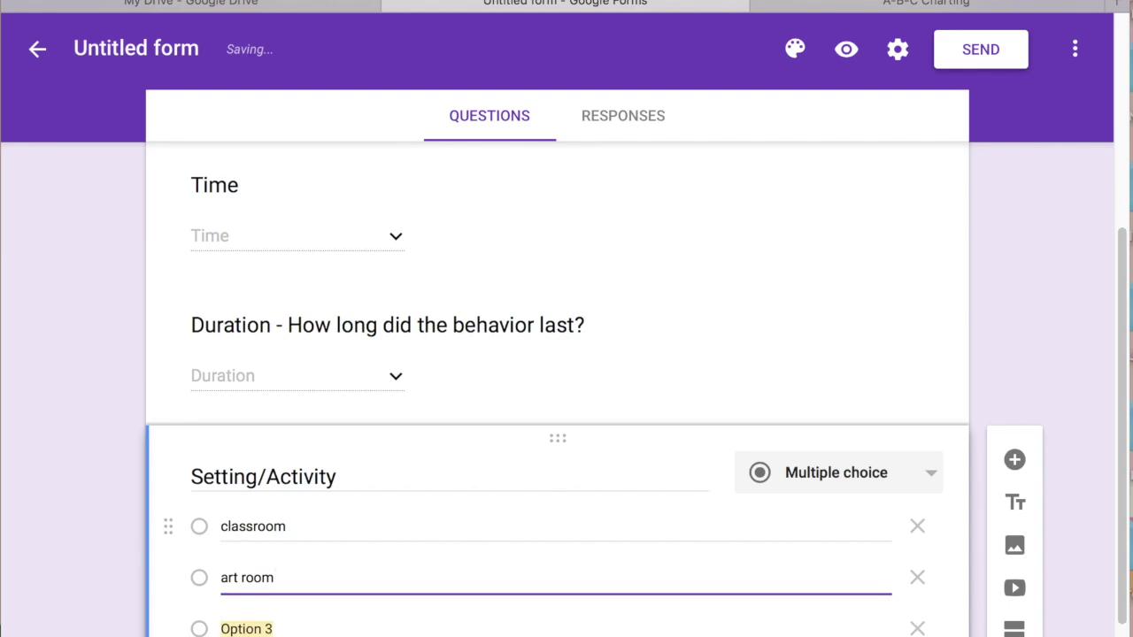
type("lunch room")
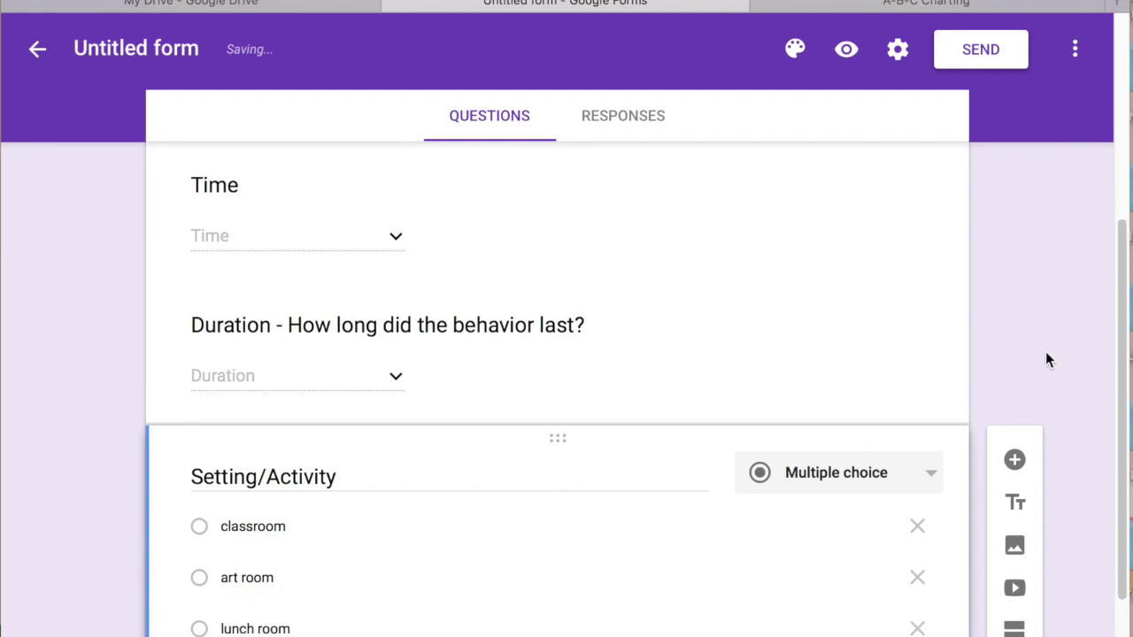
left_click(838, 4)
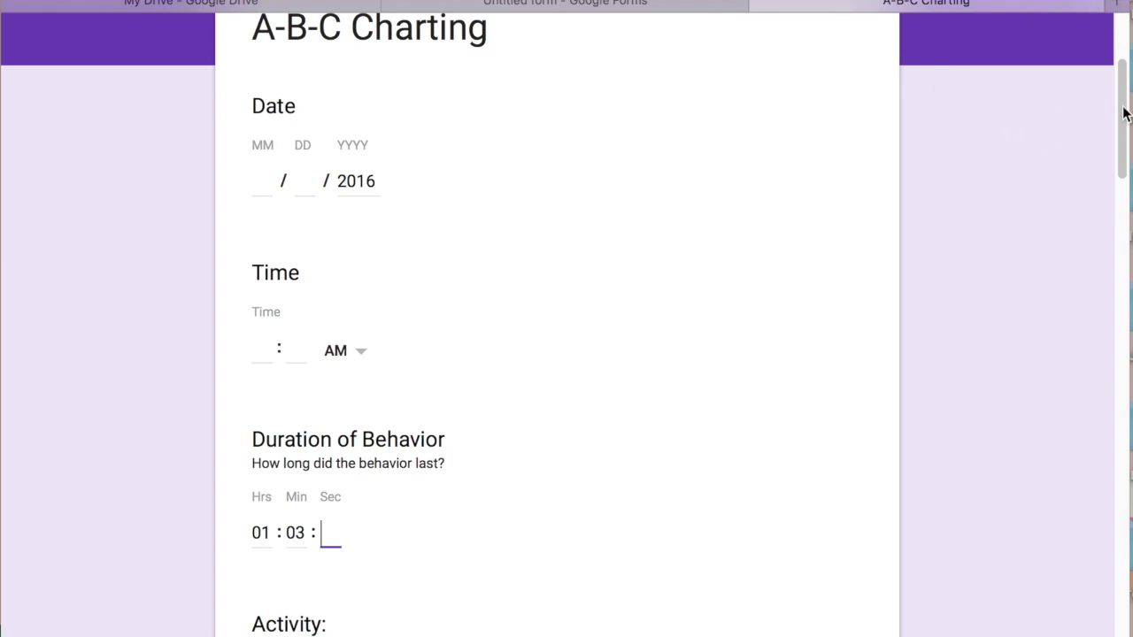
Scroll the A-B-C Charting form to the Antecedent checklist, ticking and unticking Music as a test
left_click_drag(1125, 113, 1130, 308)
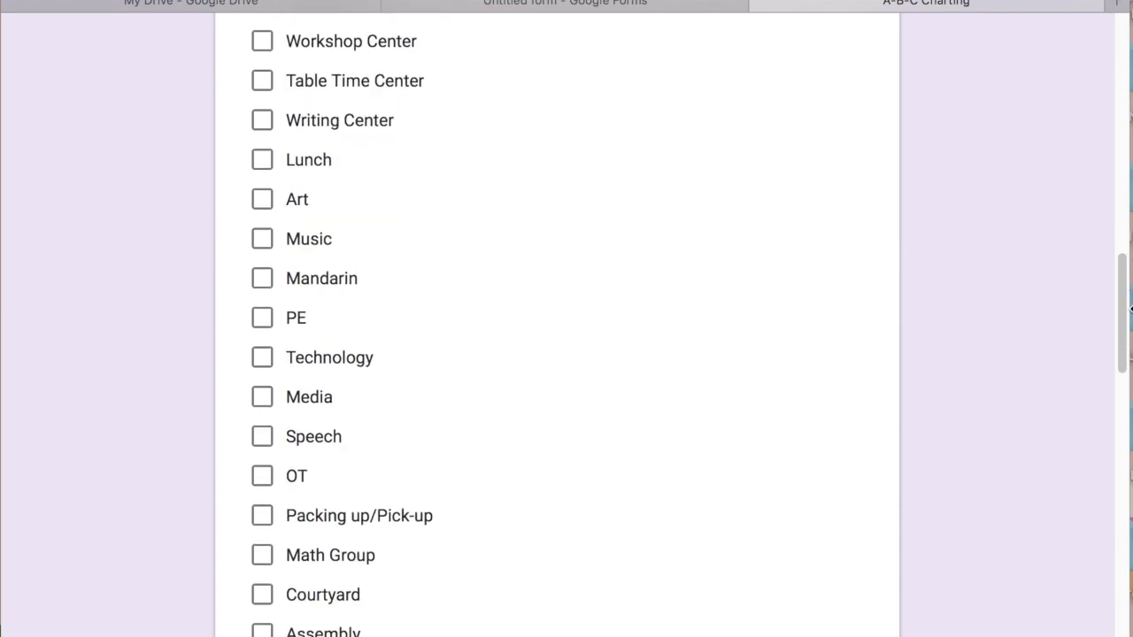
left_click_drag(1130, 308, 1130, 307)
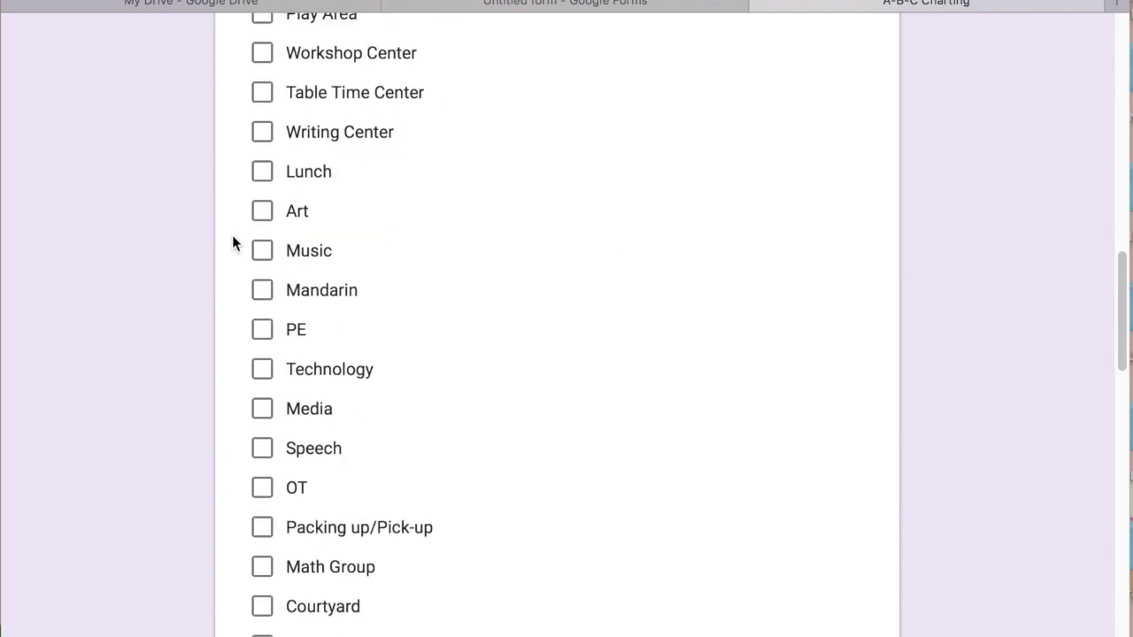
left_click(262, 251)
left_click(262, 253)
left_click_drag(1122, 346, 1121, 459)
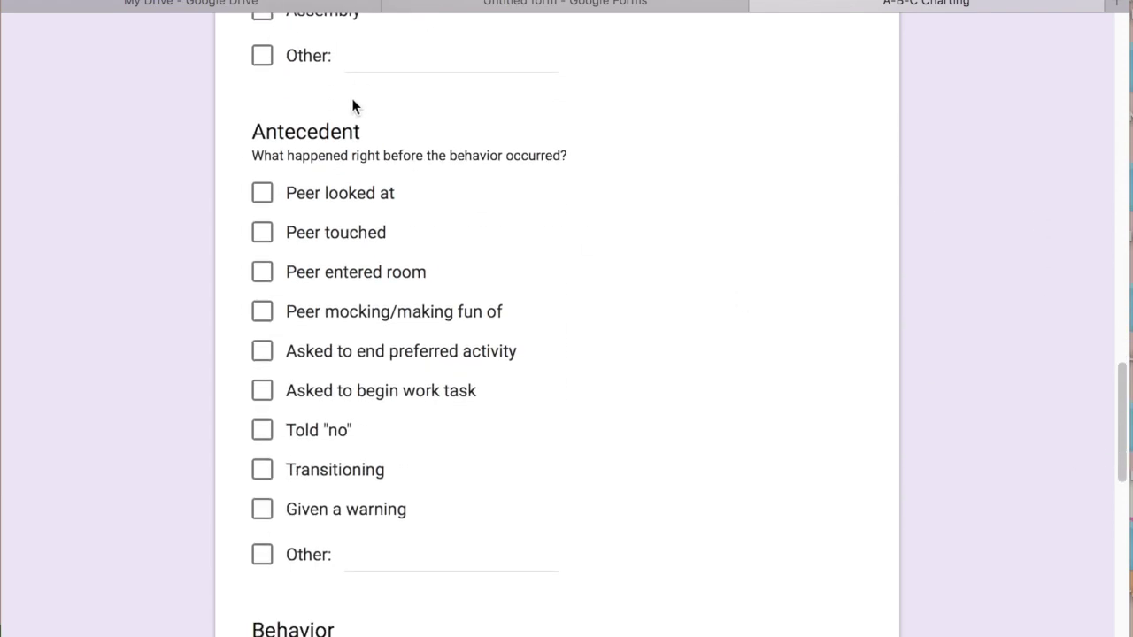
Add an 'Antecedent' multiple-choice question after Setting/Activity with first choice 'teacher request'
left_click(606, 7)
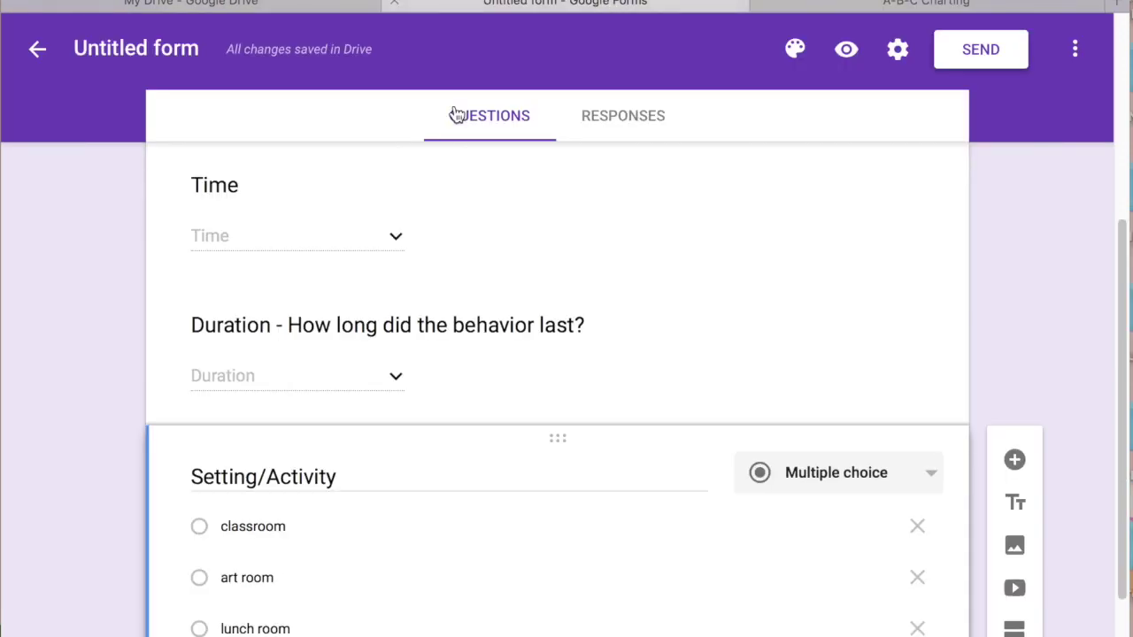
scroll(1113, 301, "down", 5)
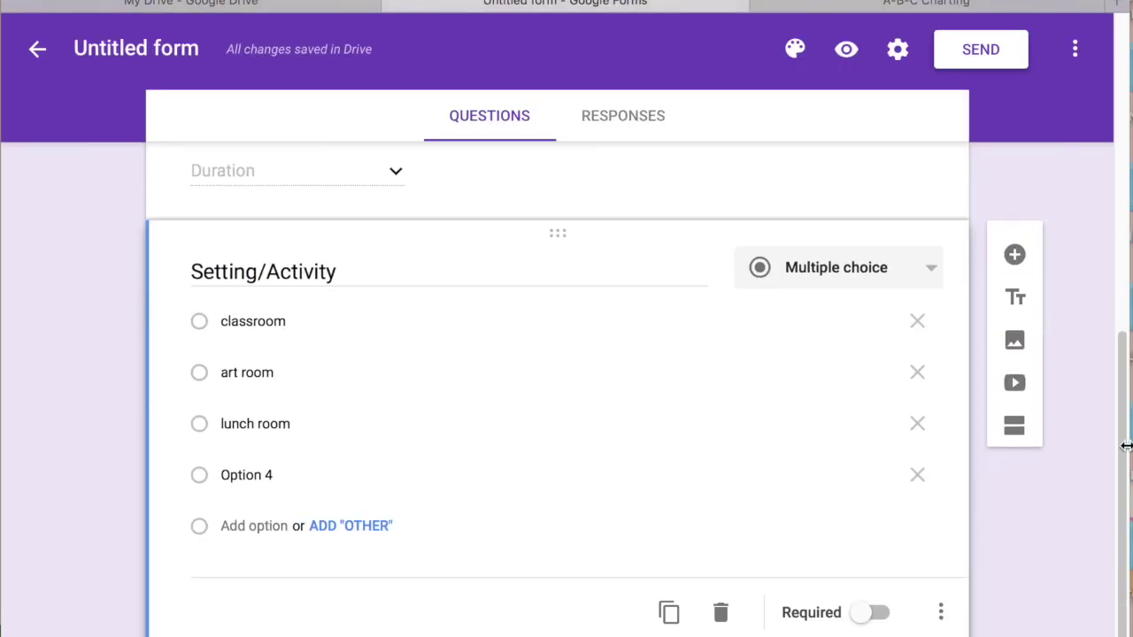
left_click(1013, 258)
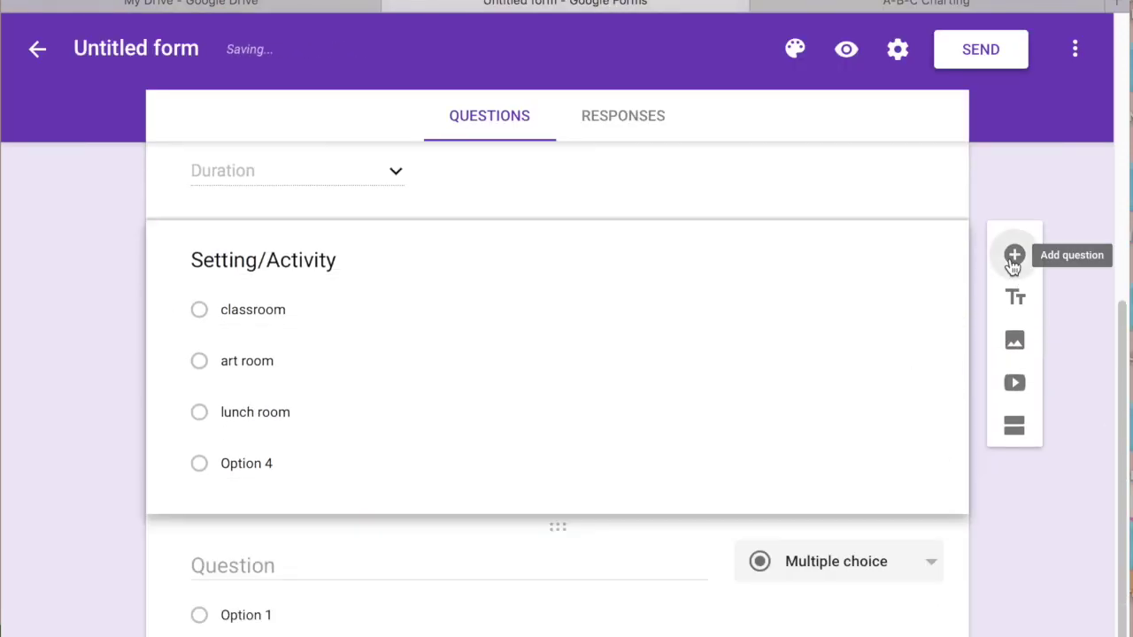
type("Antecedent")
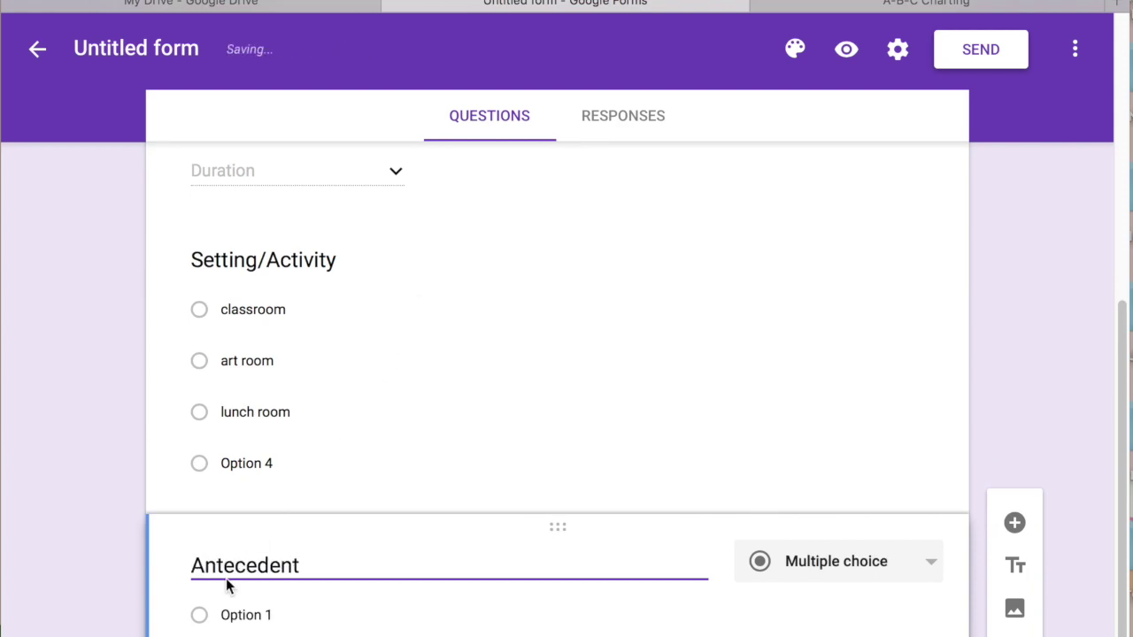
left_click(245, 611)
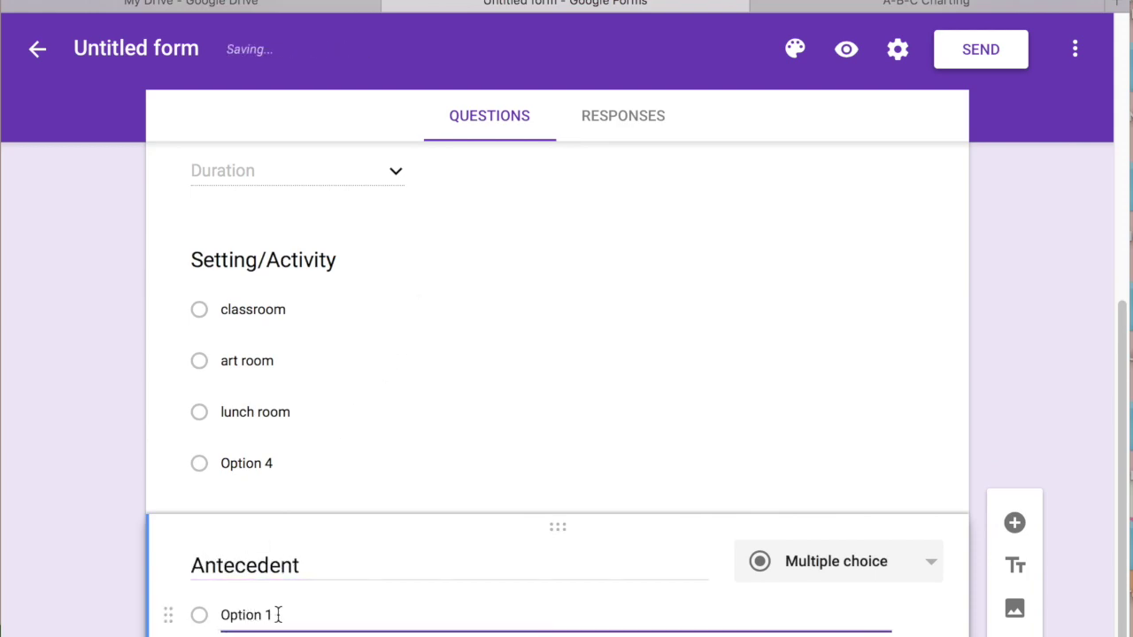
key("BackSpace")
type("teacher request")
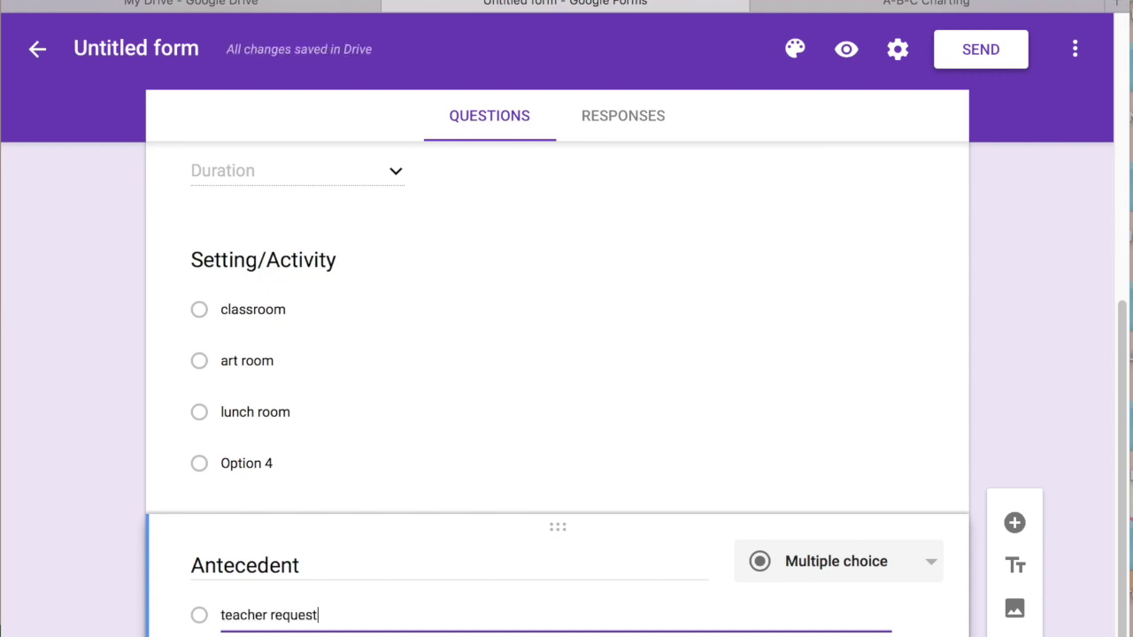
key("Return")
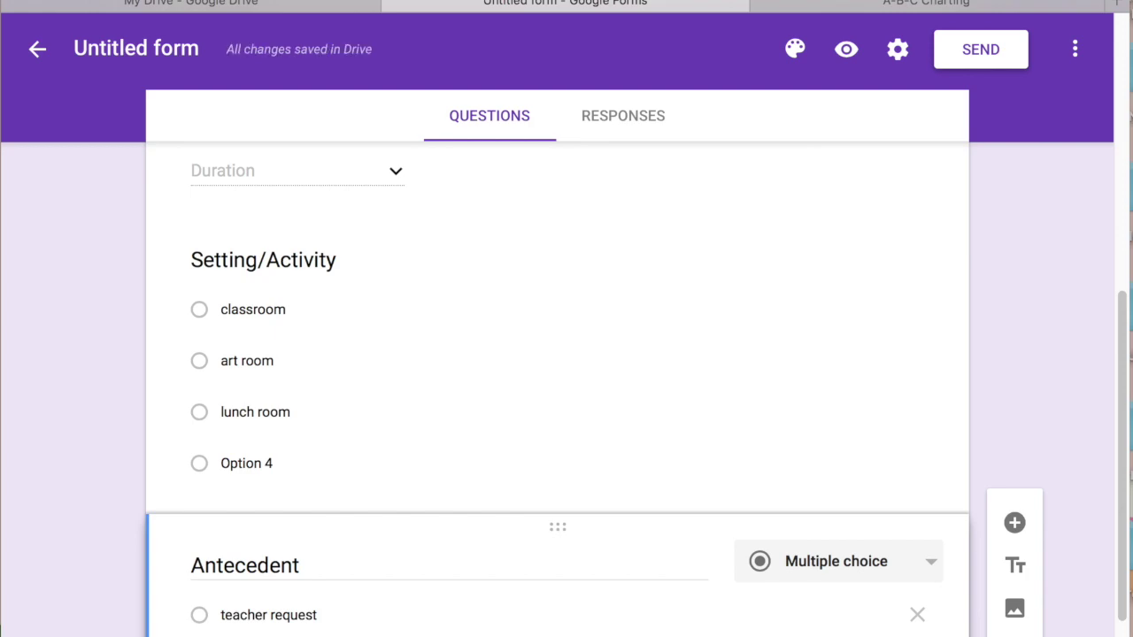
scroll(557, 389, "down", 1)
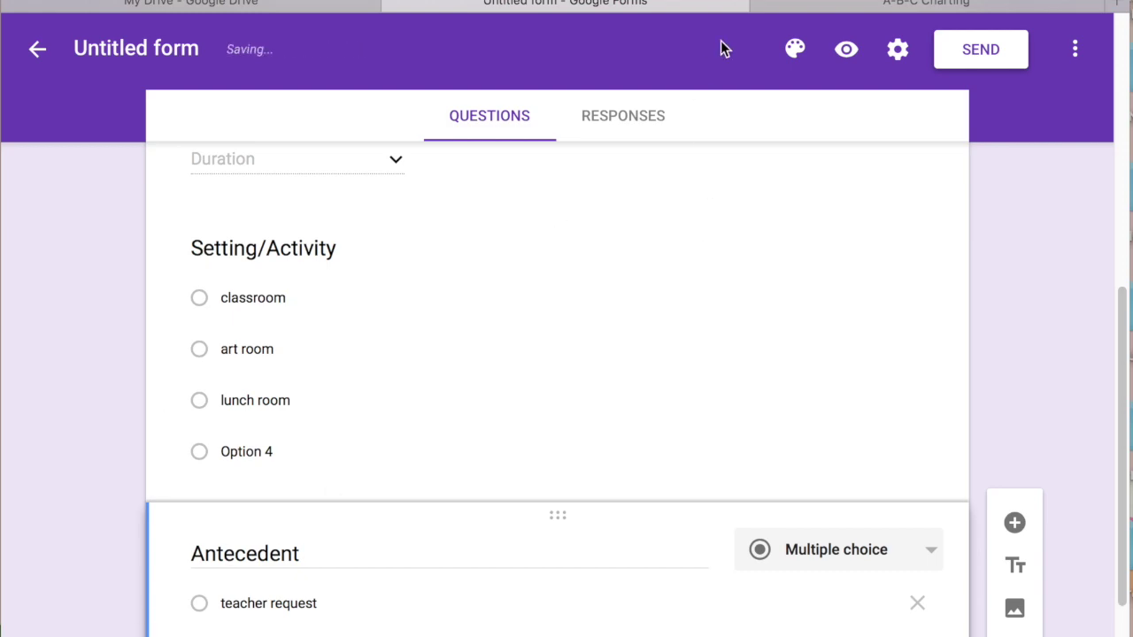
left_click(894, 5)
Scroll the A-B-C Charting form down to its Antecedent checklist and Behavior question
left_click_drag(1125, 252, 1102, 395)
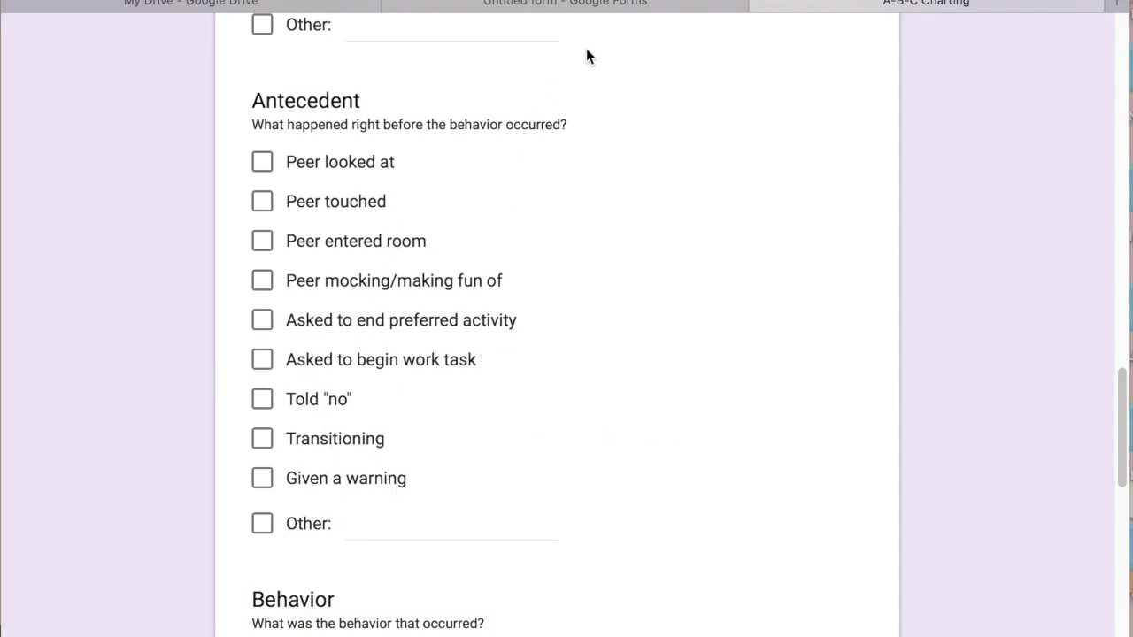
scroll(675, 225, "down", 1)
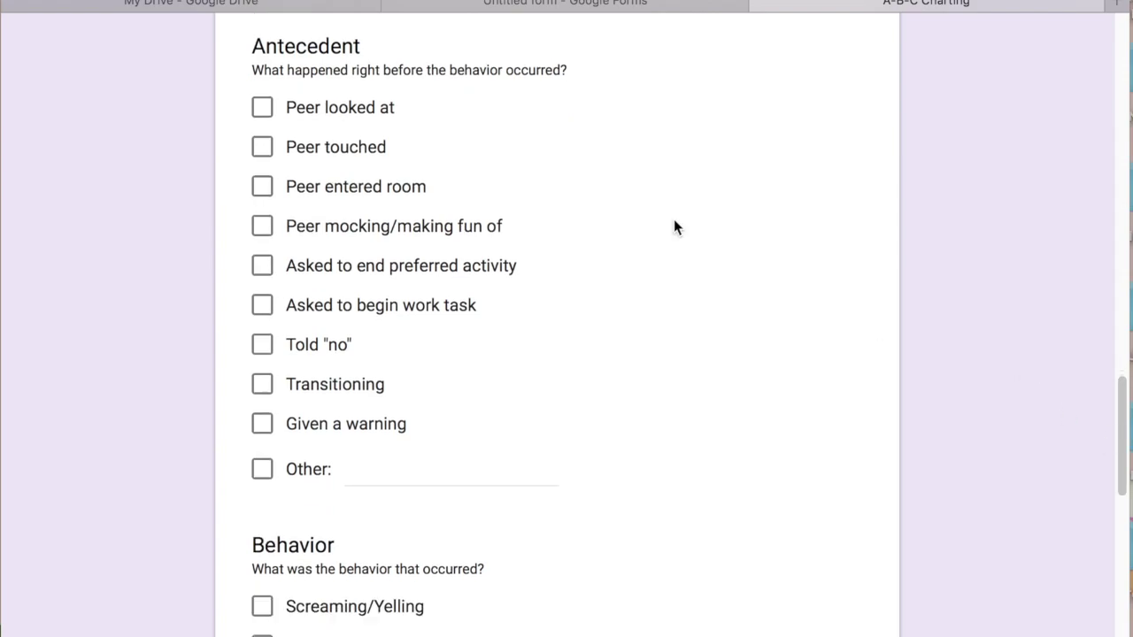
Extend the Antecedent title to 'Antecedent - what happened before the behavior occurred'
left_click(569, 5)
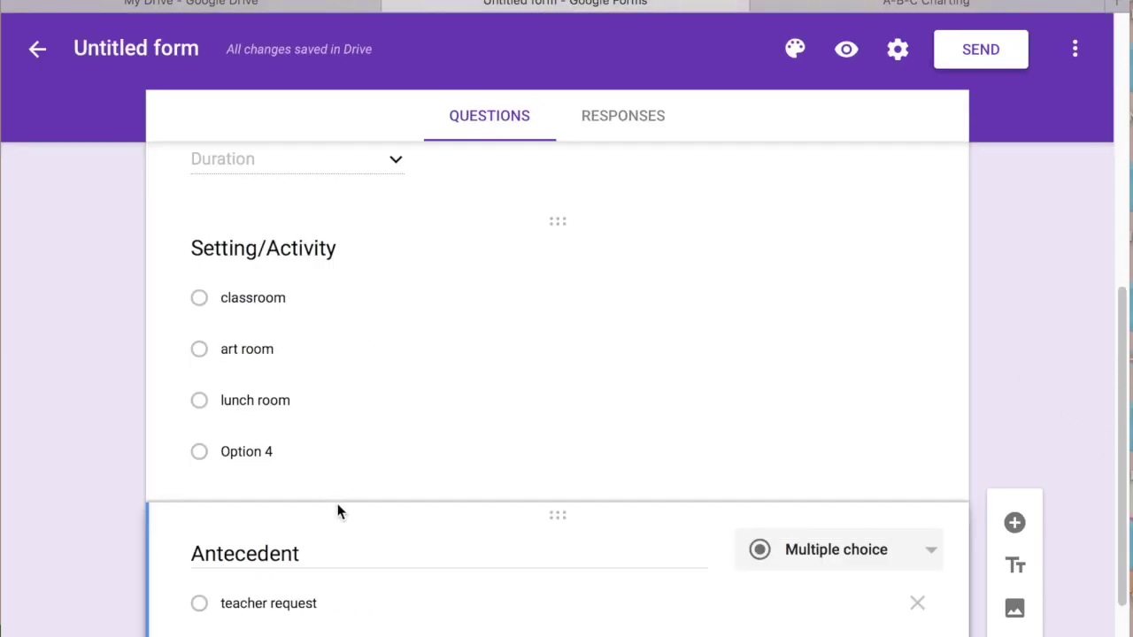
left_click(316, 552)
type("- what ")
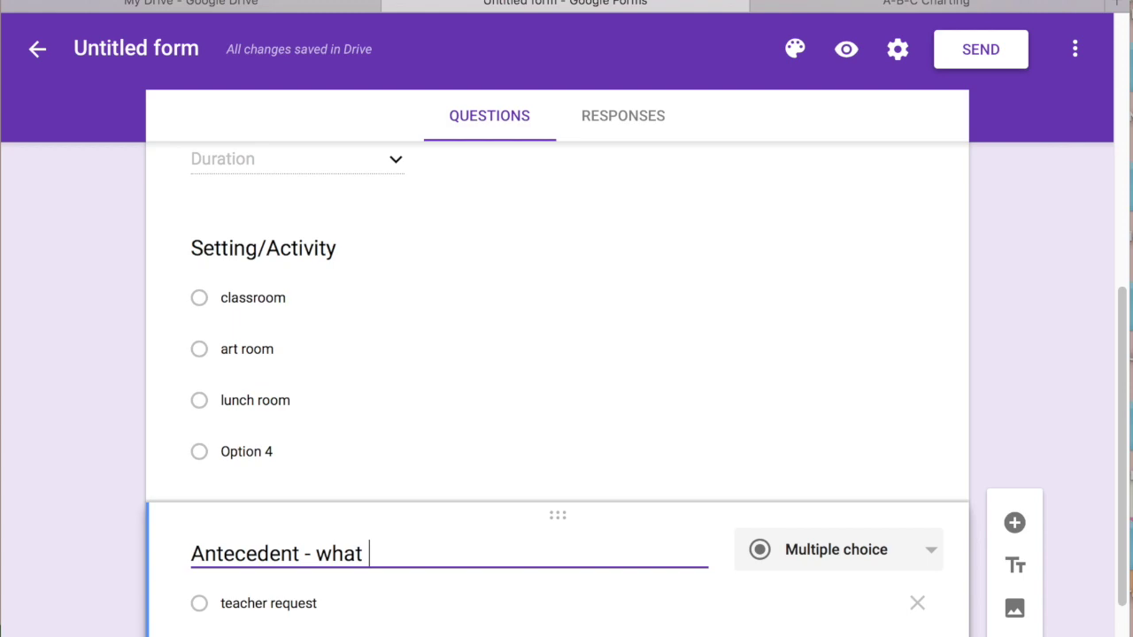
type("happened before th")
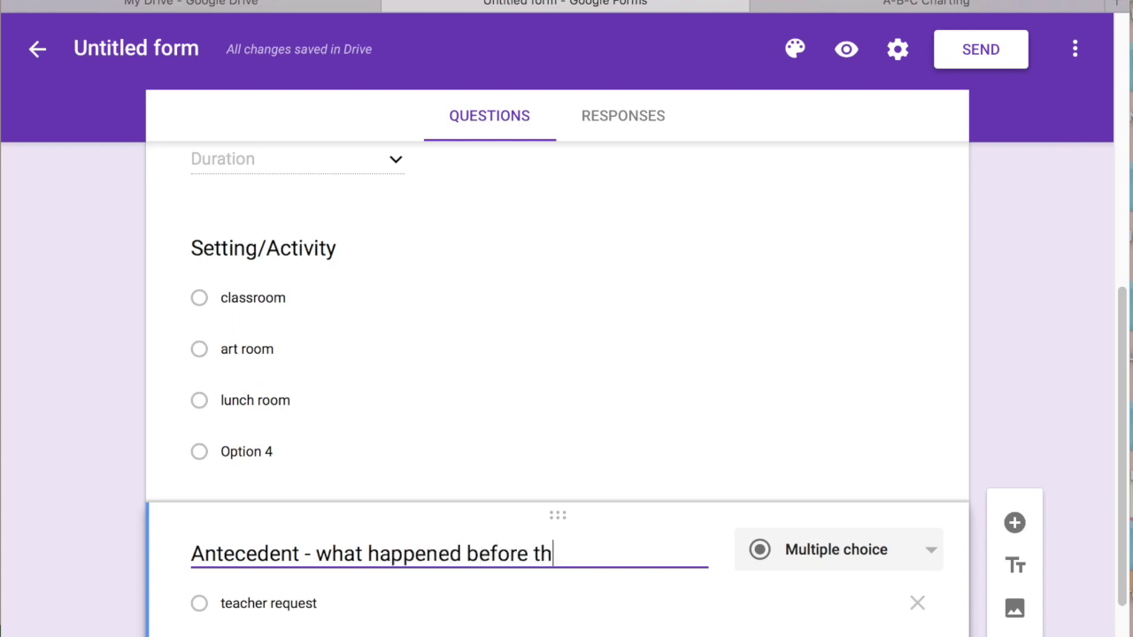
type("e behavior off")
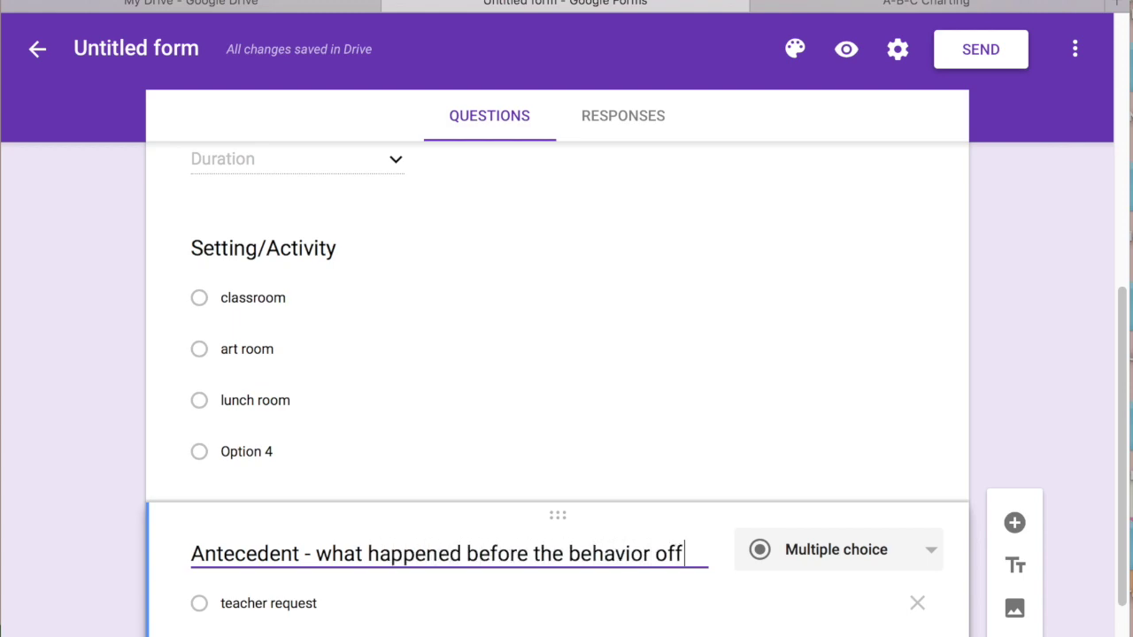
key("BackSpace")
key("BackSpace")
type("ccurred")
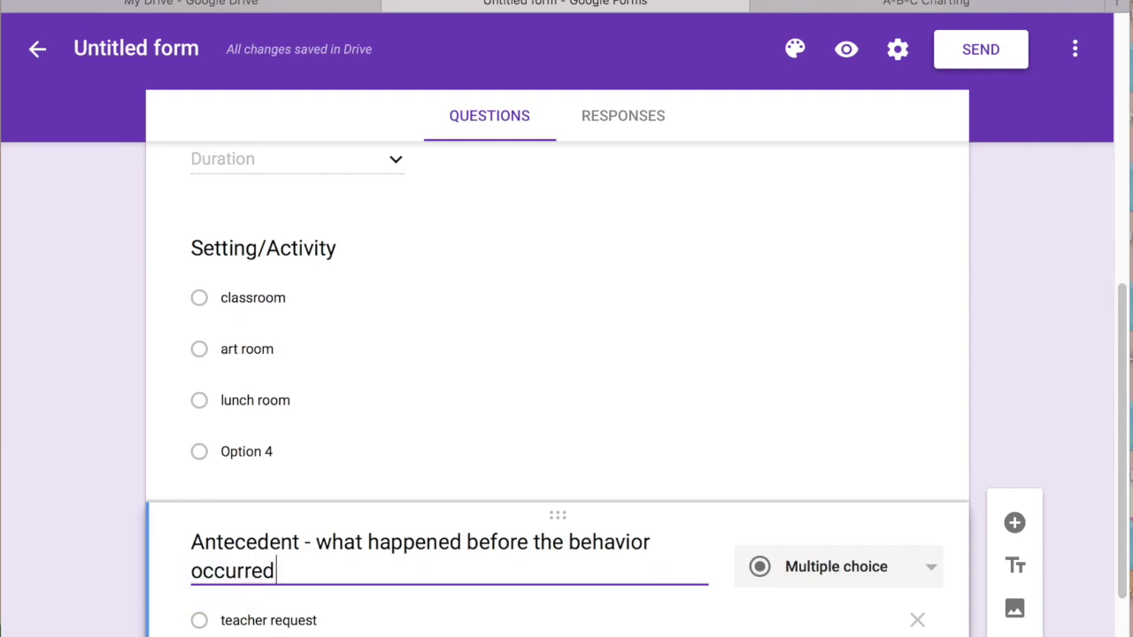
Add a new question below it titled 'BEhavior'
left_click_drag(1120, 493, 1128, 623)
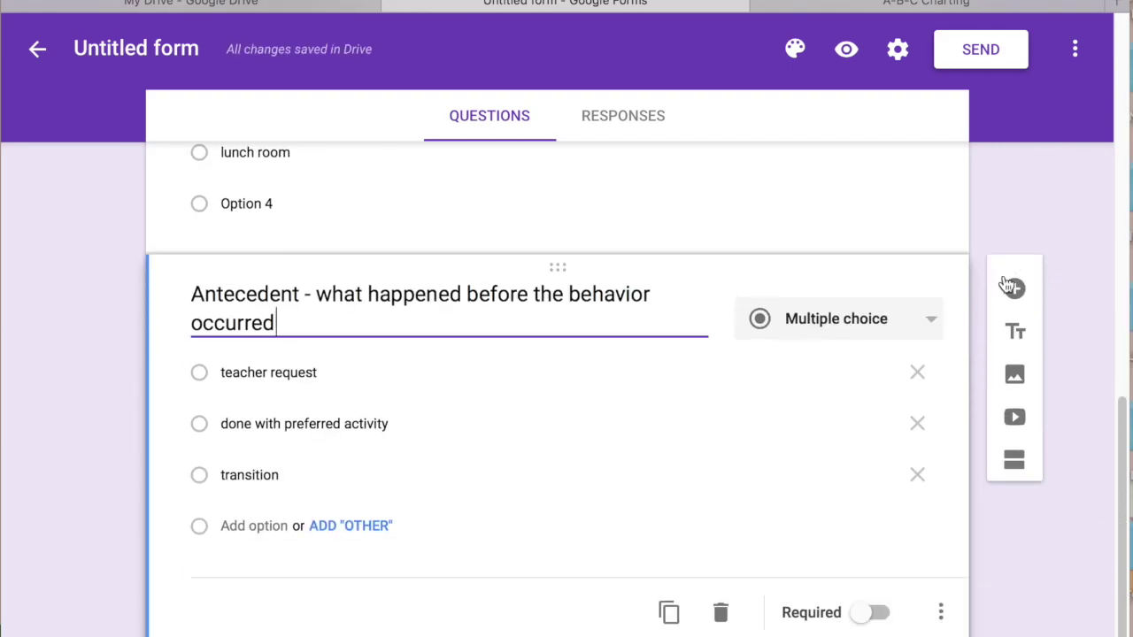
left_click(1014, 290)
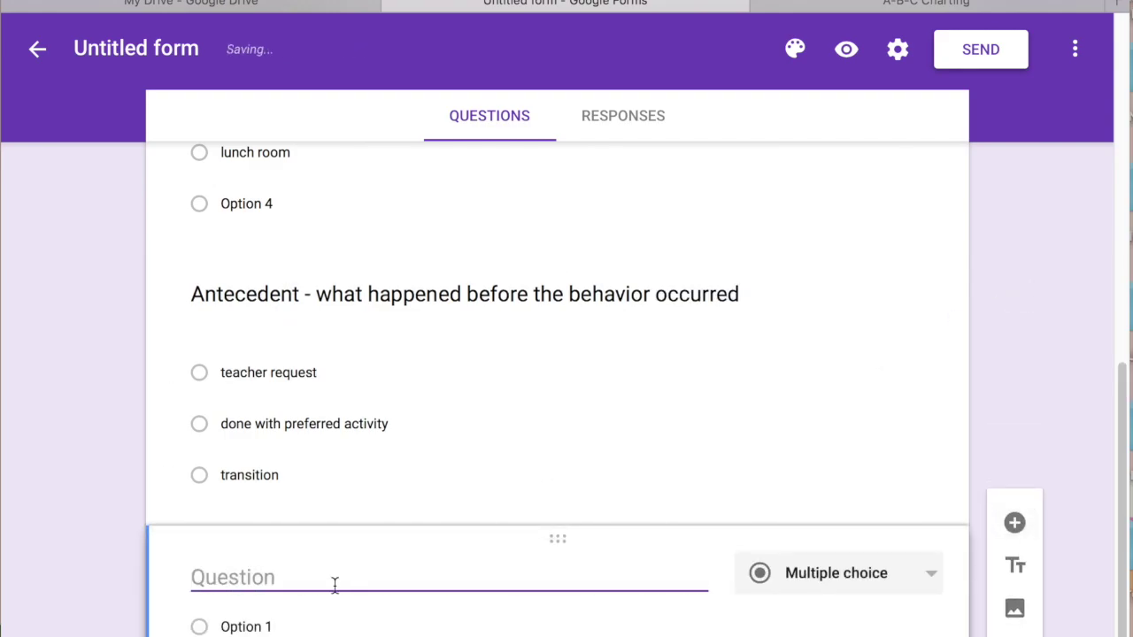
type("BEhavior")
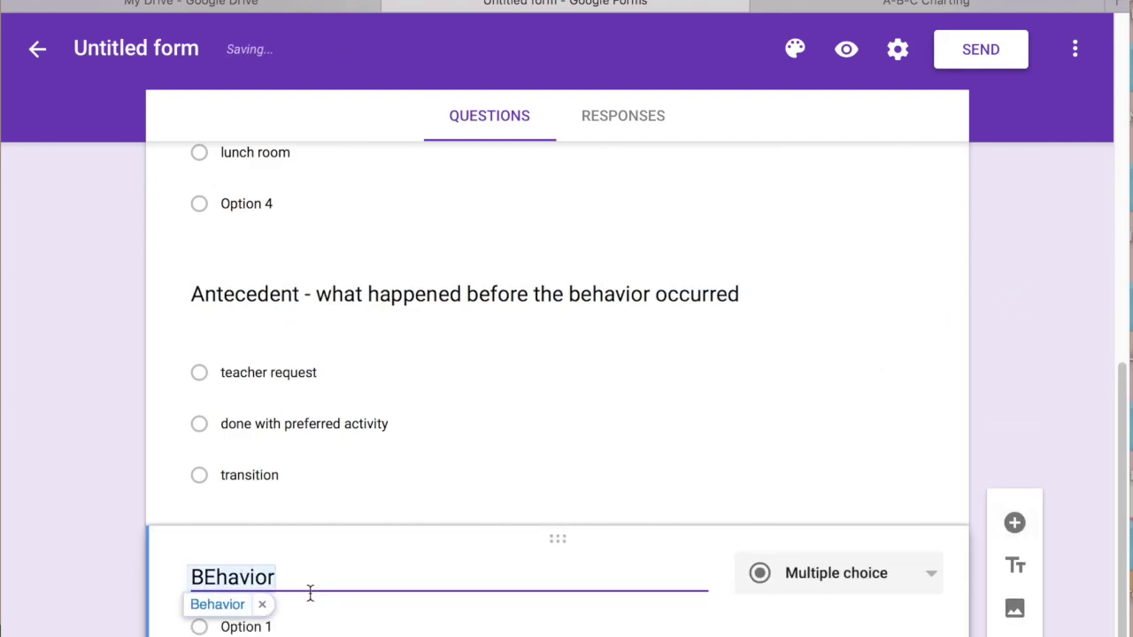
Correct the title spelling to 'Behavior' and make it a Checkboxes question
left_click(232, 607)
left_click(939, 581)
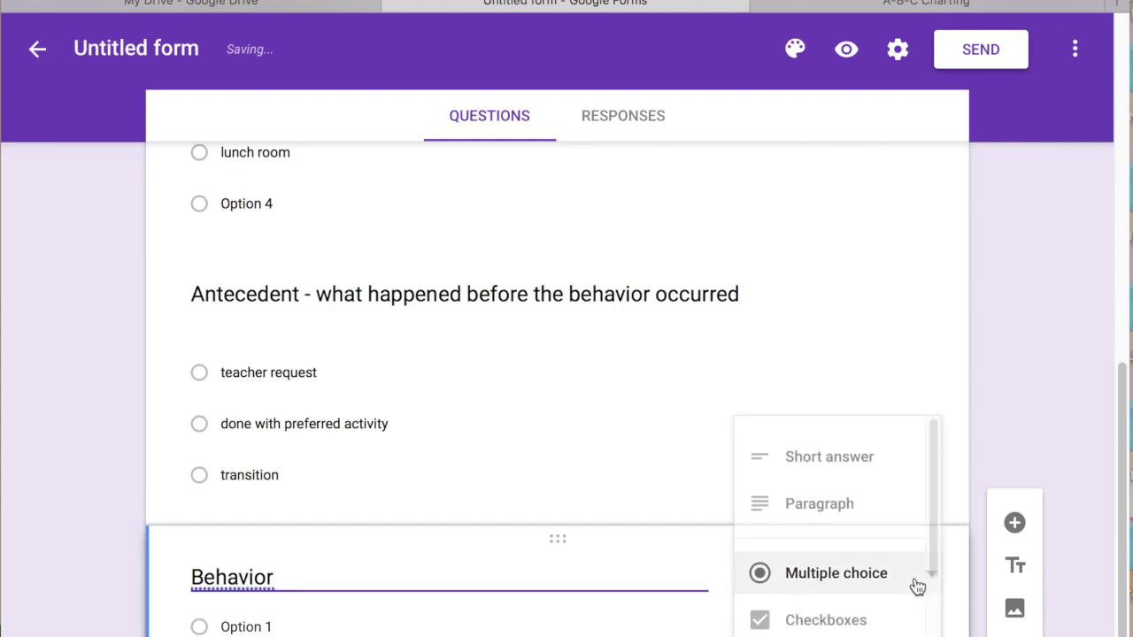
left_click(926, 617)
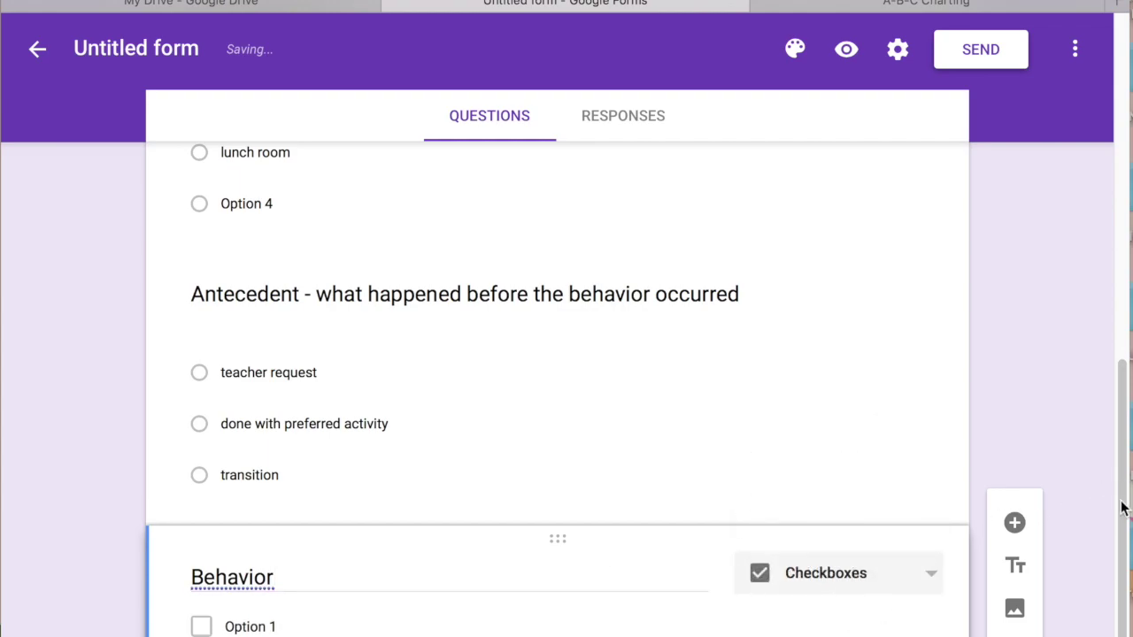
left_click_drag(1124, 506, 1124, 586)
Set its checkbox choices to talked back, hit student and did not do assignment
left_click(267, 458)
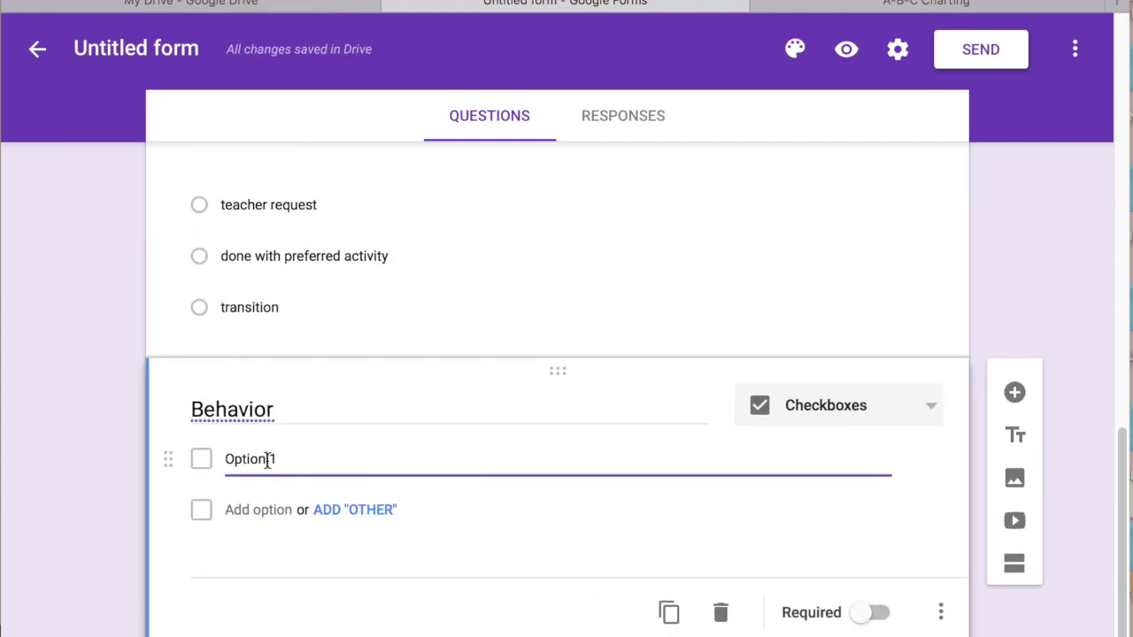
key("ctrl+a")
key("BackSpace")
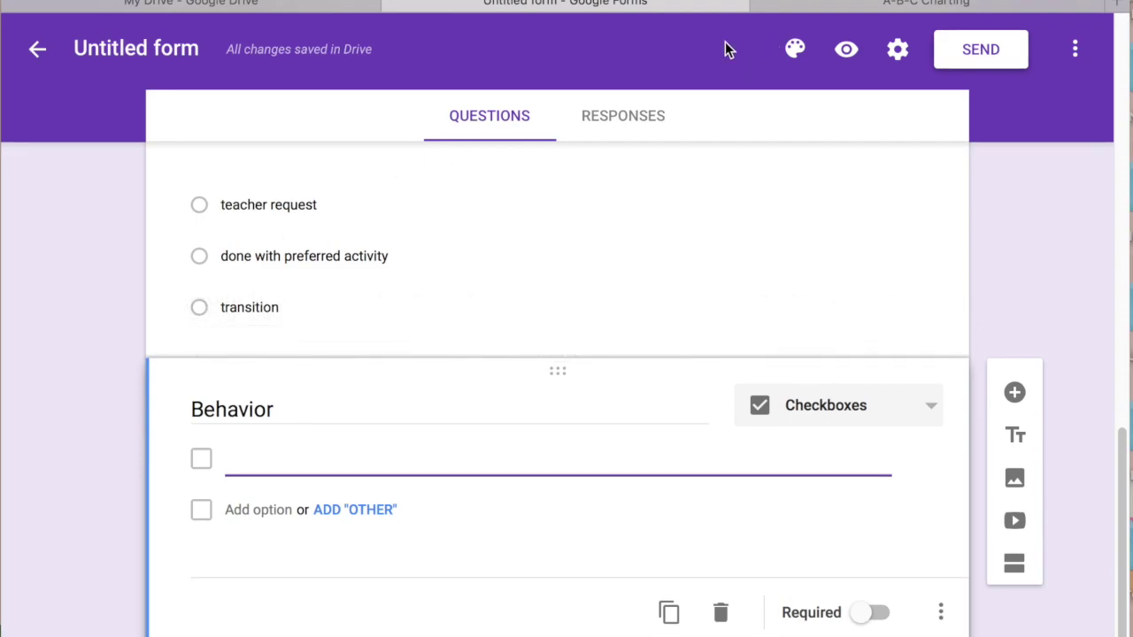
type("talked back")
key("Tab")
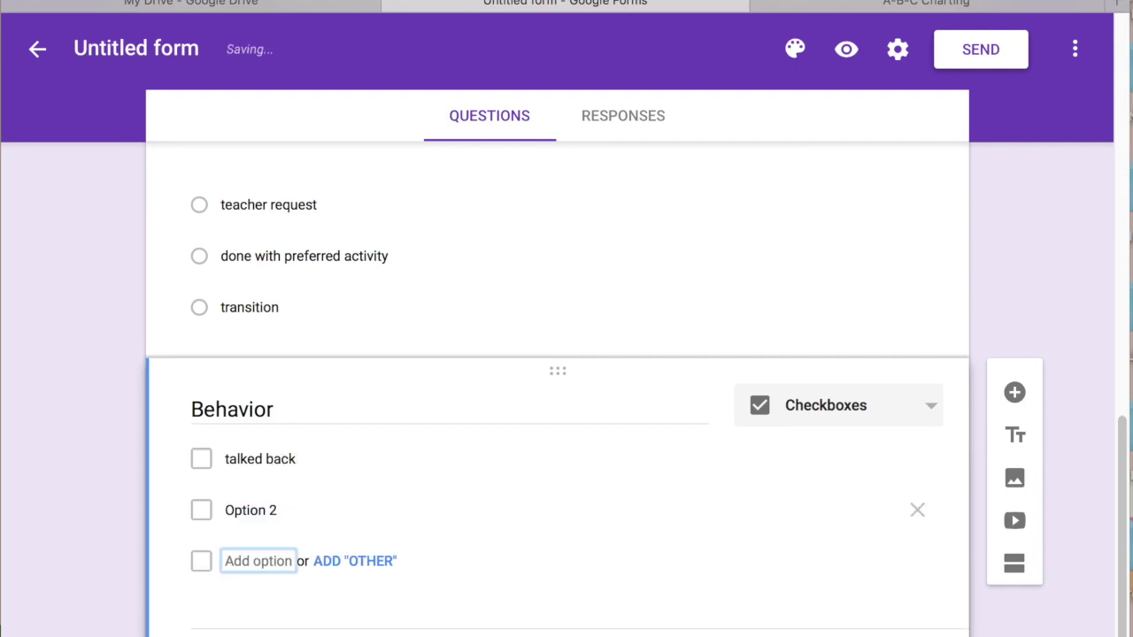
type("hit student")
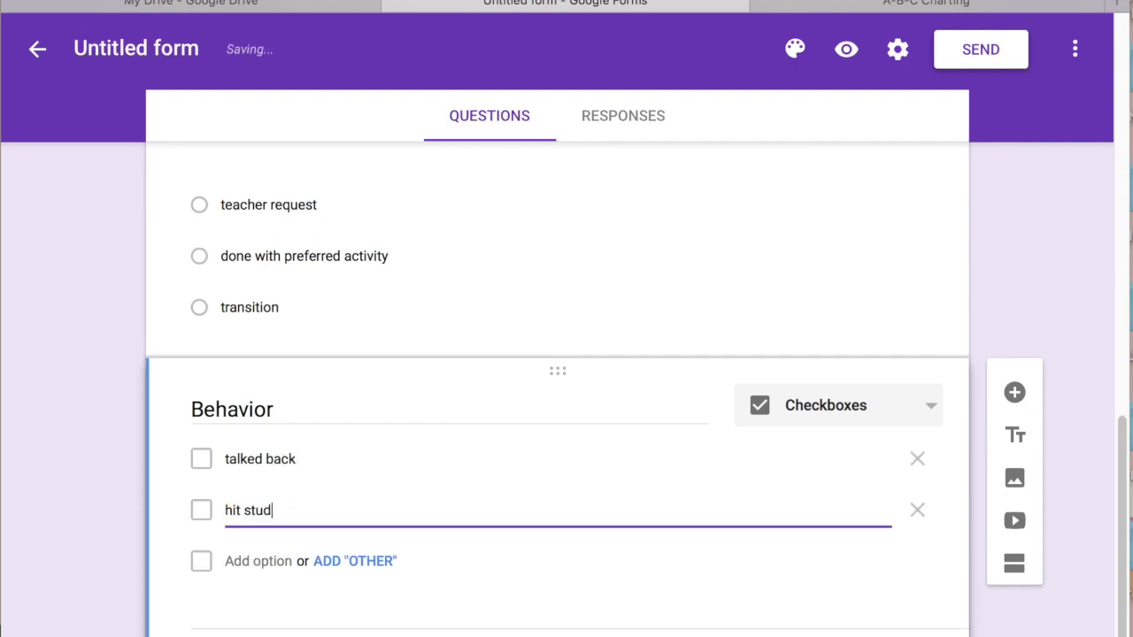
key("Return")
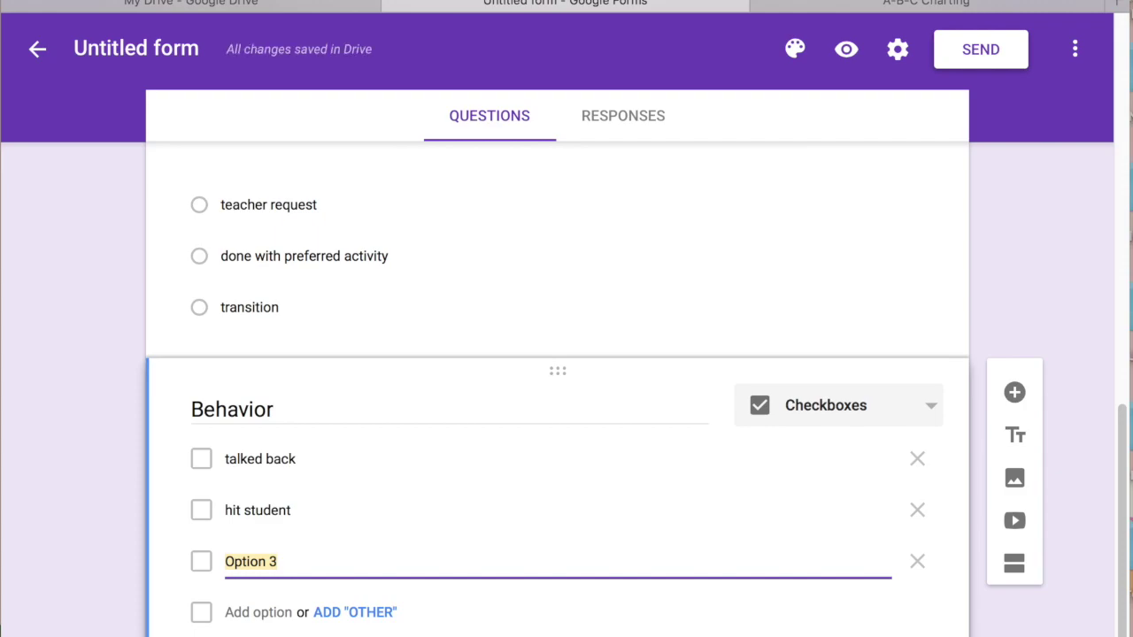
type("did n")
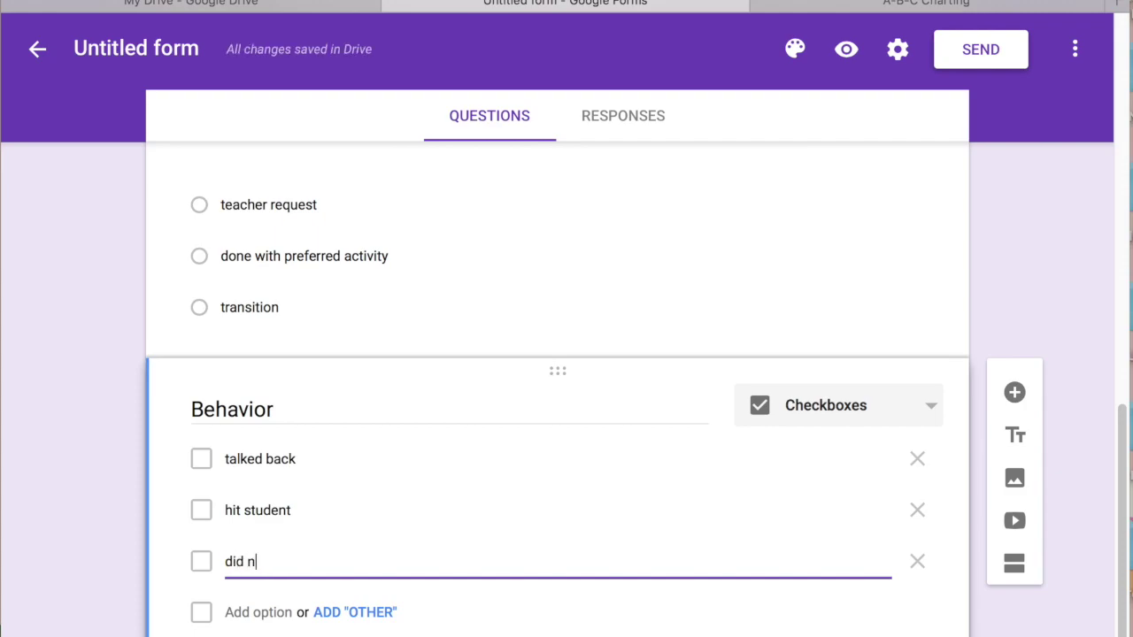
type("ot do assignment")
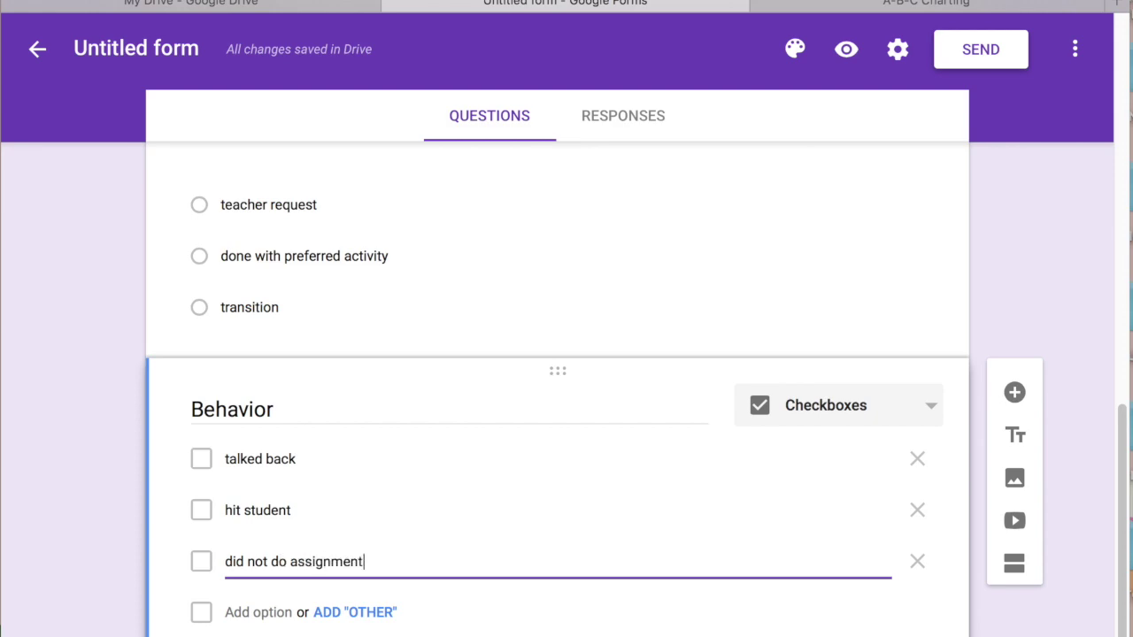
left_click(927, 612)
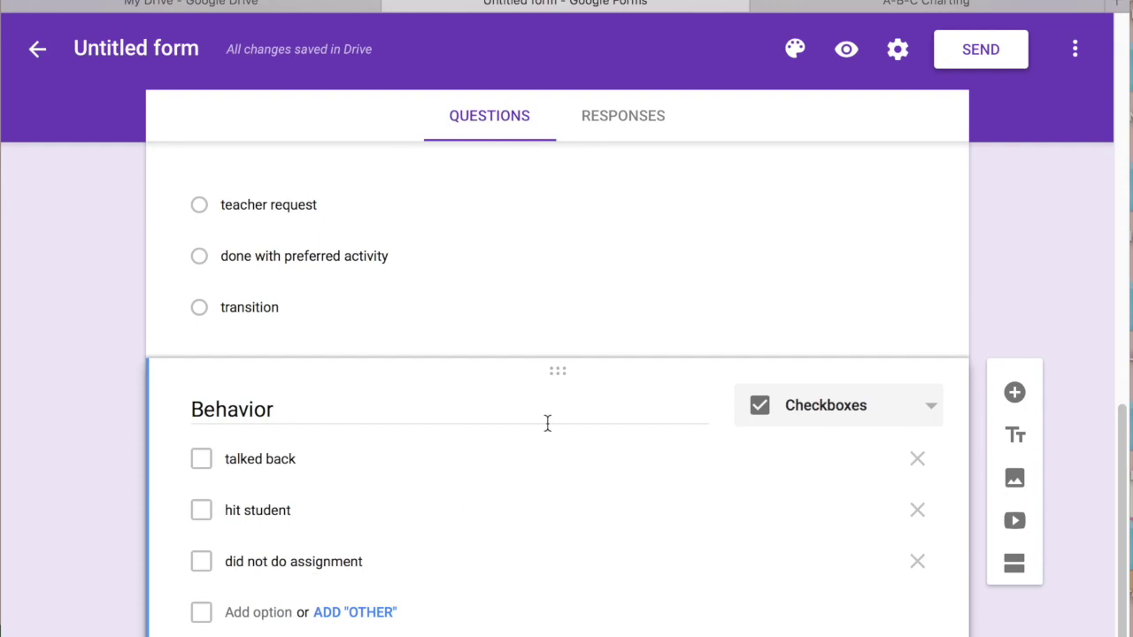
scroll(1098, 418, "down", 1)
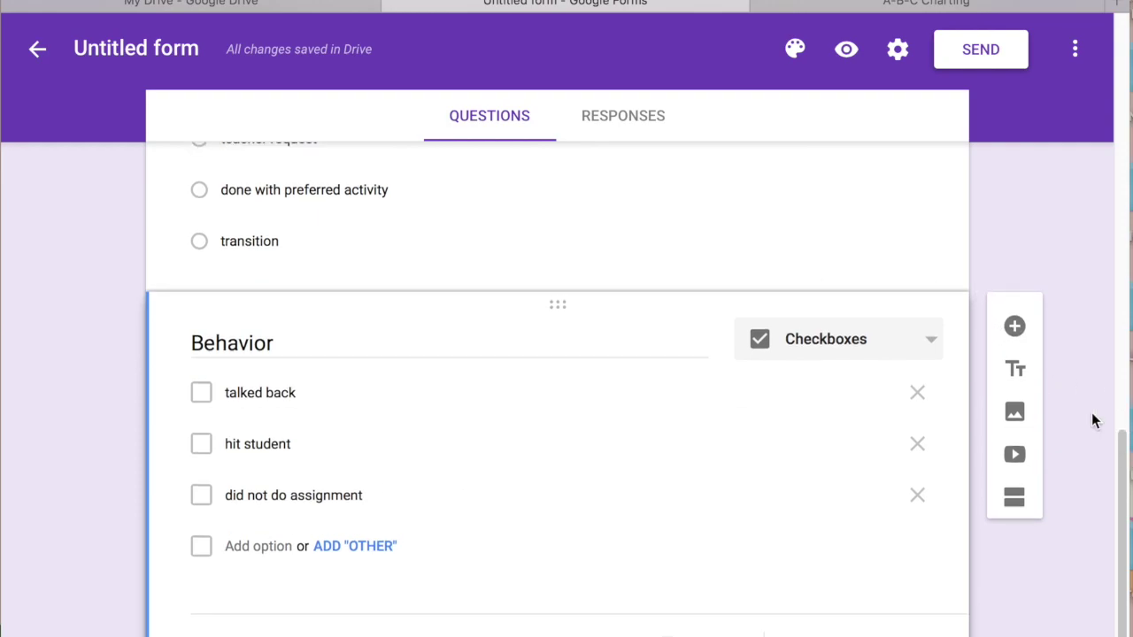
left_click(903, 10)
Scroll through the A-B-C Charting form for reference, then return to the new form
left_click_drag(1126, 300, 1109, 508)
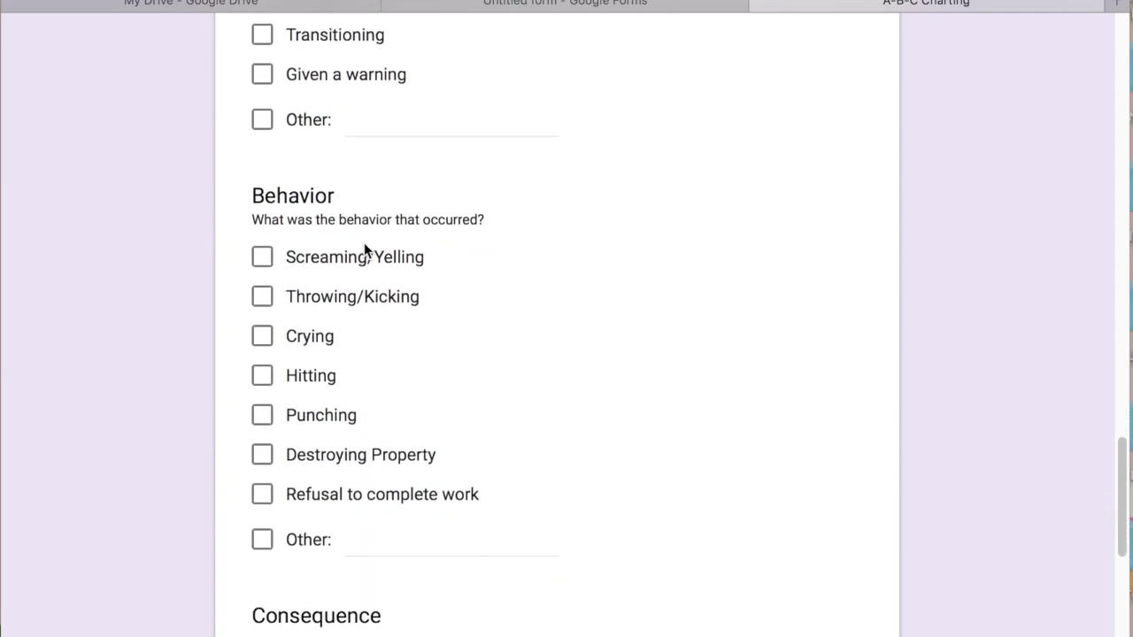
left_click(697, 11)
scroll(1036, 323, "down", 1)
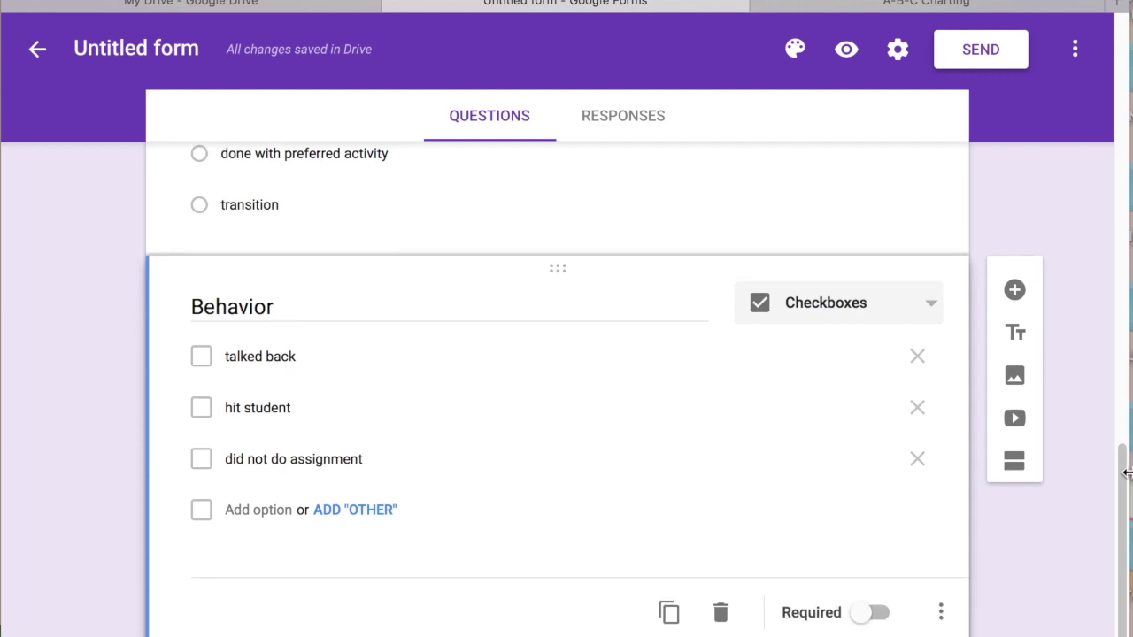
Add a new question titled 'Consequence - what happened directly after'
left_click(1009, 299)
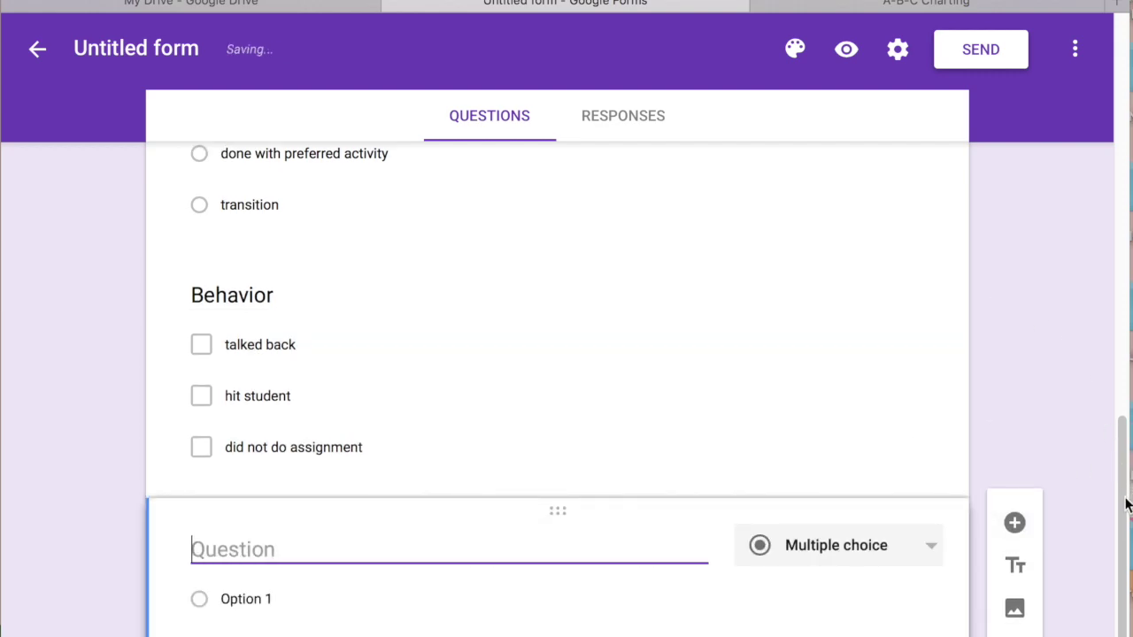
scroll(652, 432, "down", 1)
type("Conse")
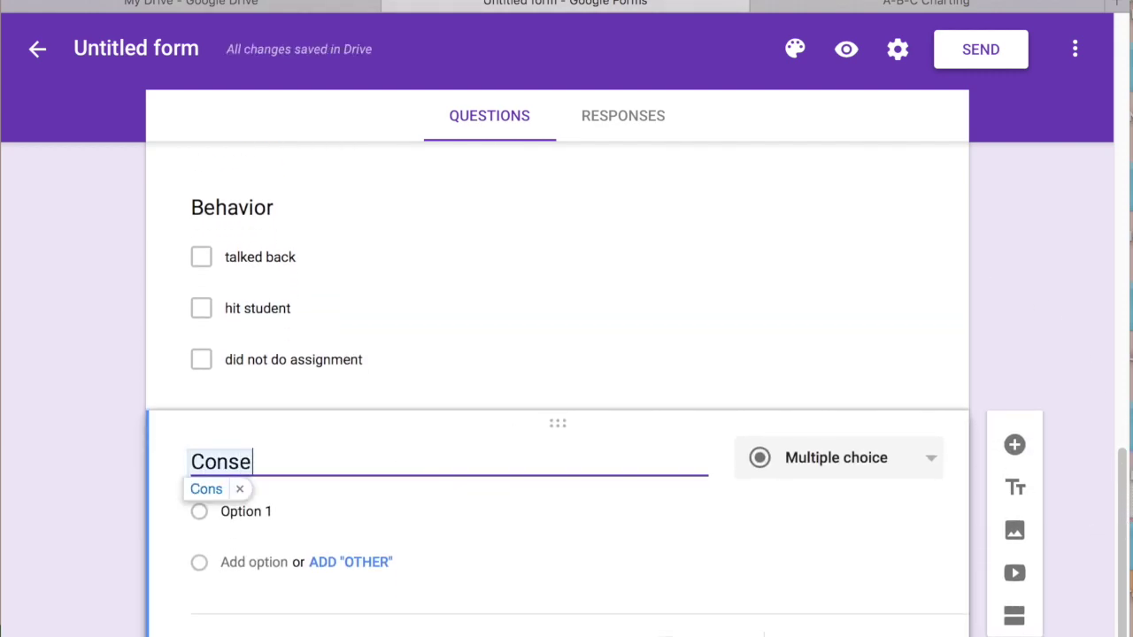
type("quence")
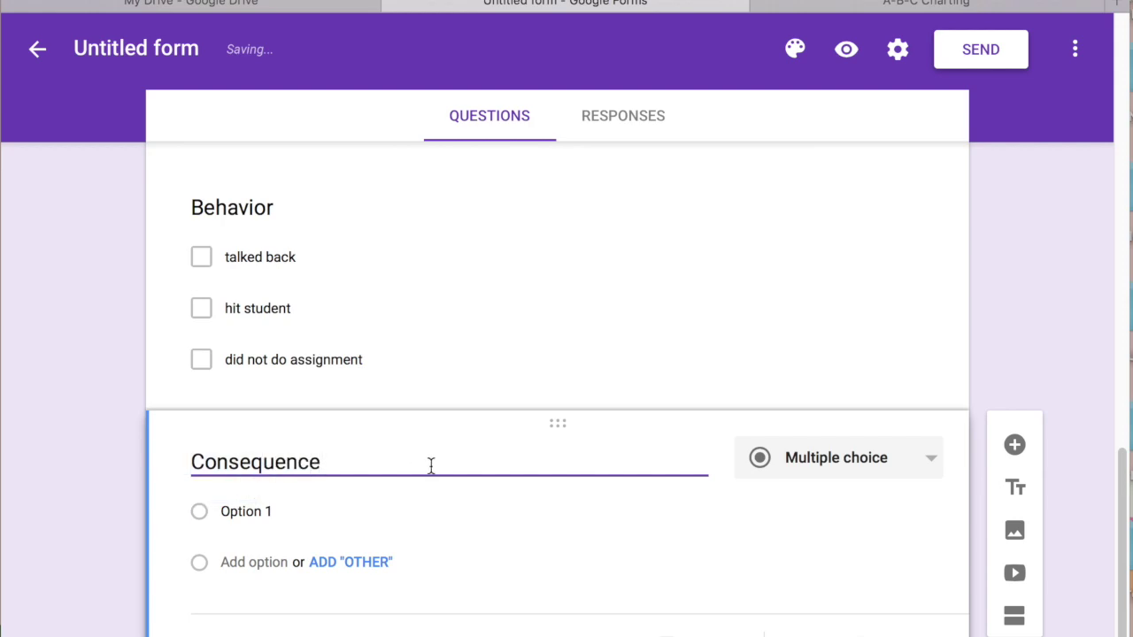
type(" - what happe")
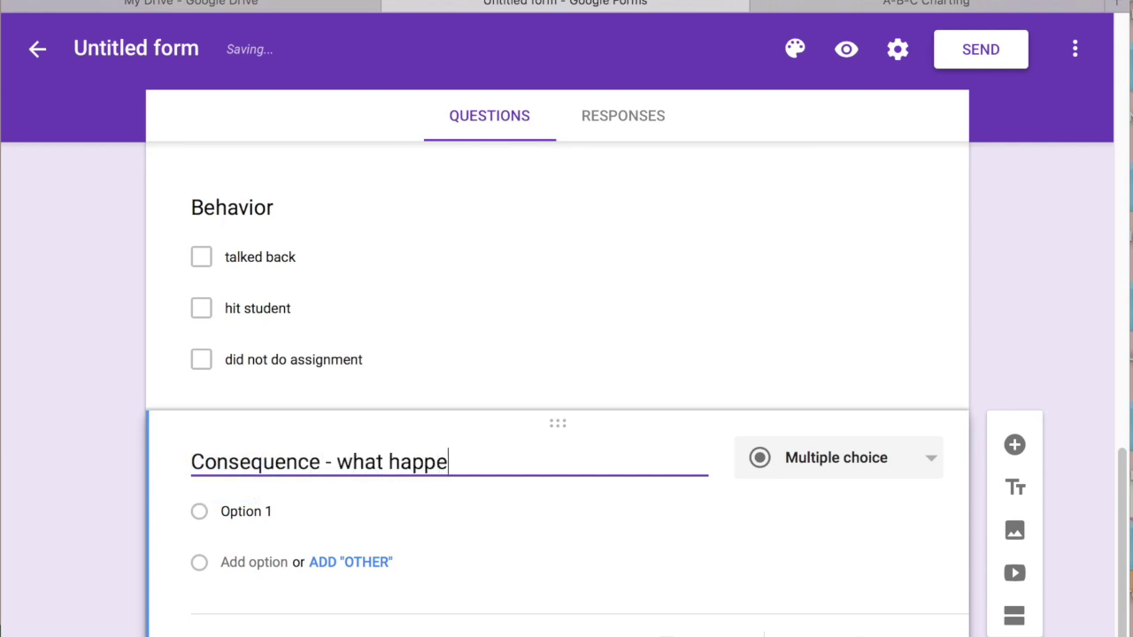
type("ned directly")
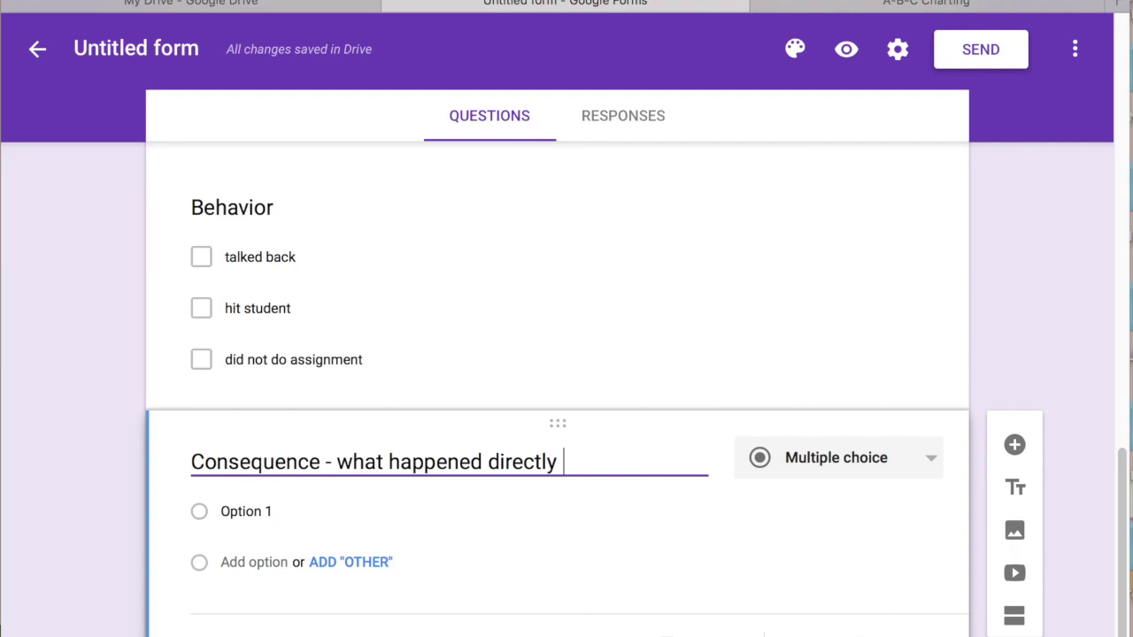
type(" after")
Give it the choices time out, verbal reminder and visual cue, and insert another question
left_click(274, 511)
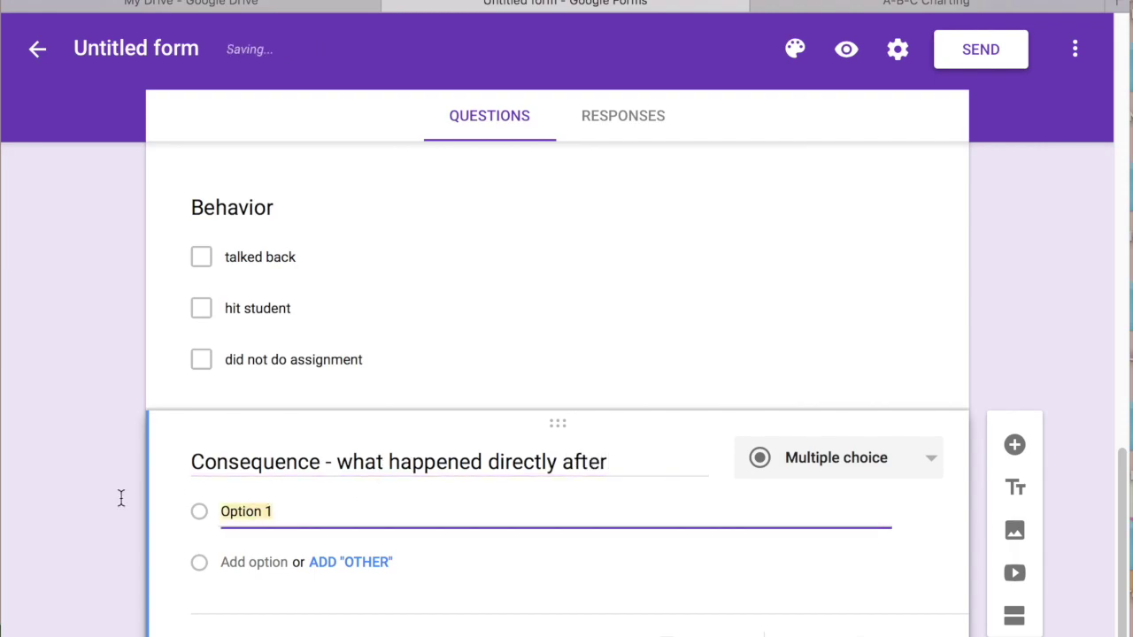
type("time out")
key("Tab")
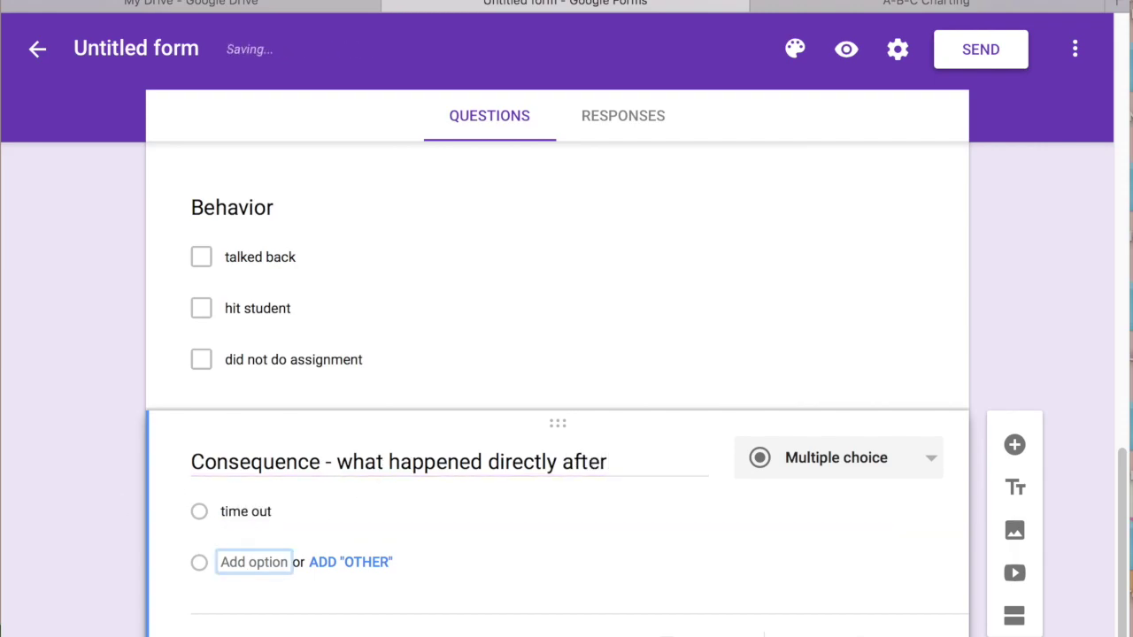
type("verbal")
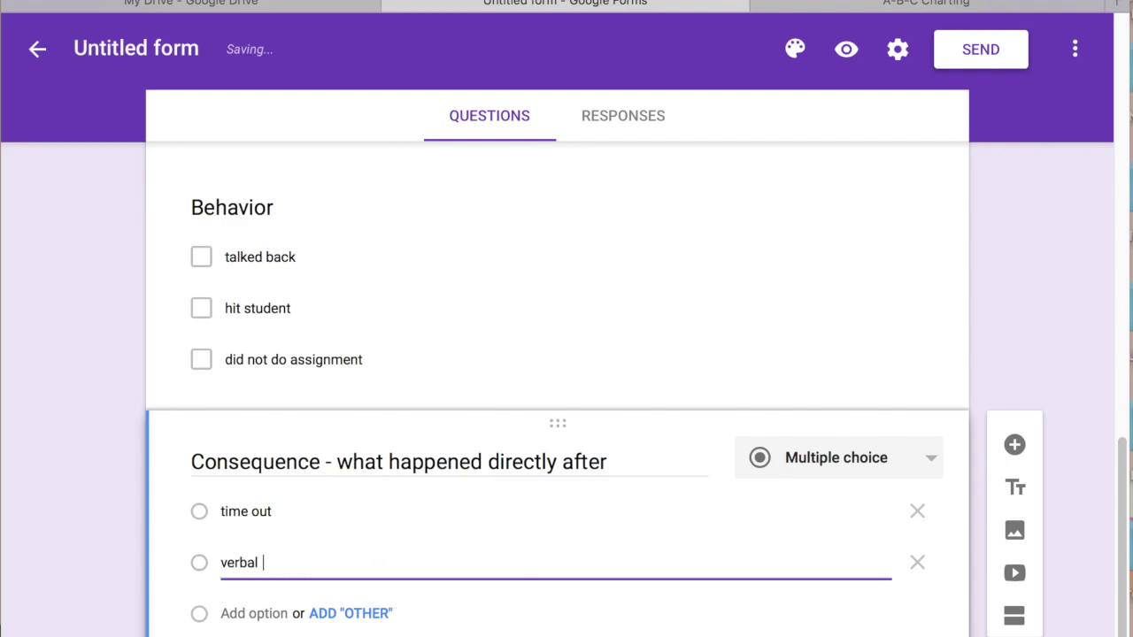
type(" reminder")
key("Tab")
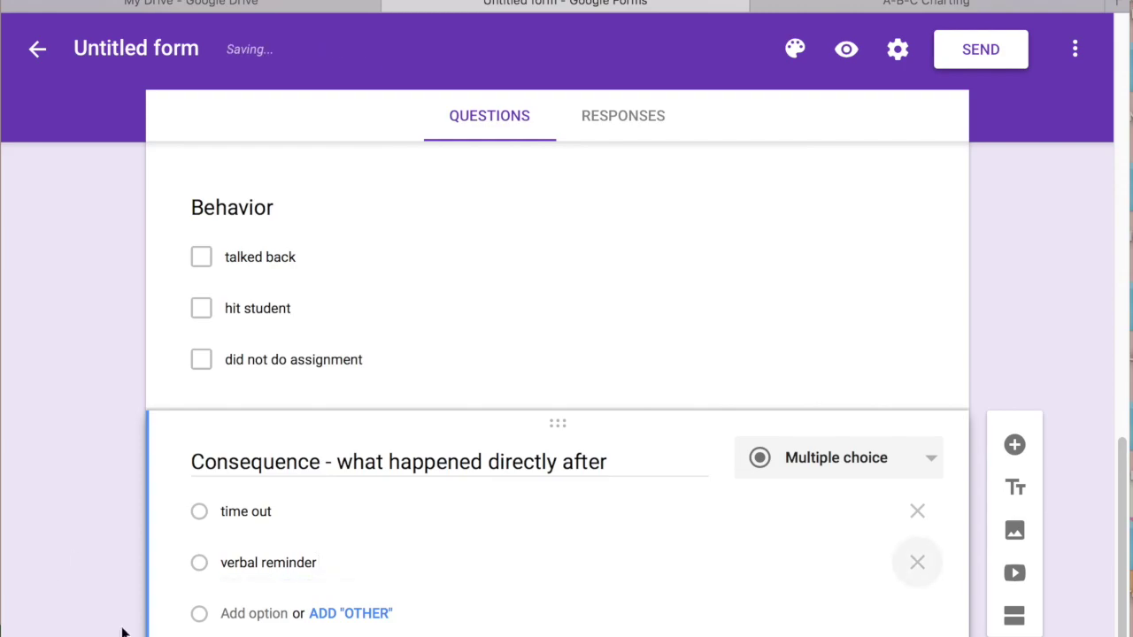
left_click(276, 612)
type("visual c")
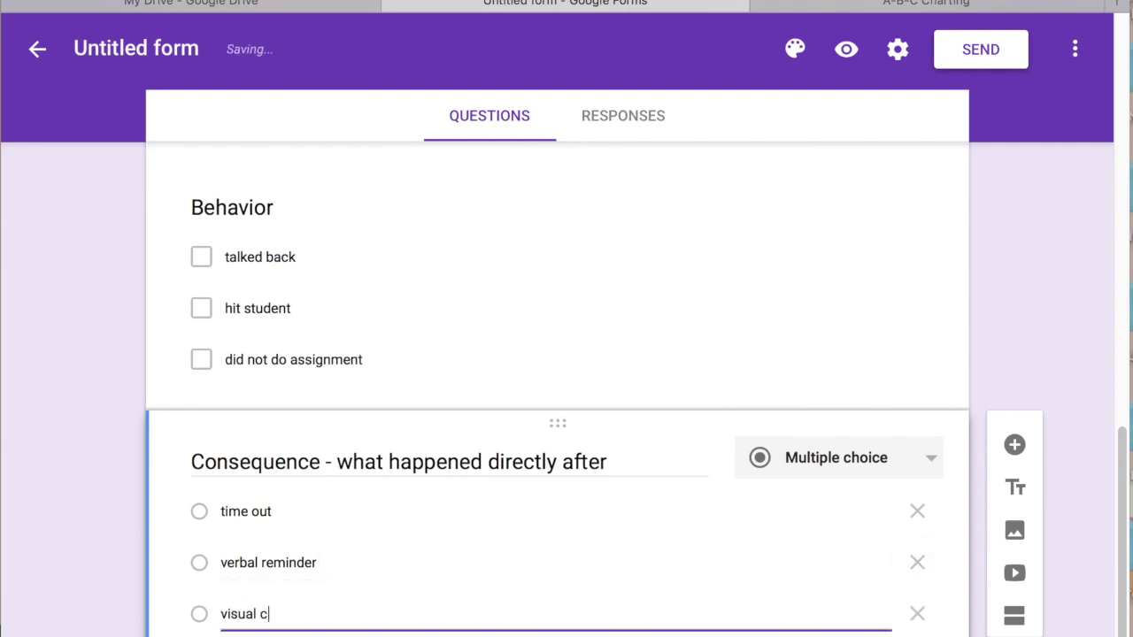
type("ue")
left_click_drag(1124, 472, 1124, 552)
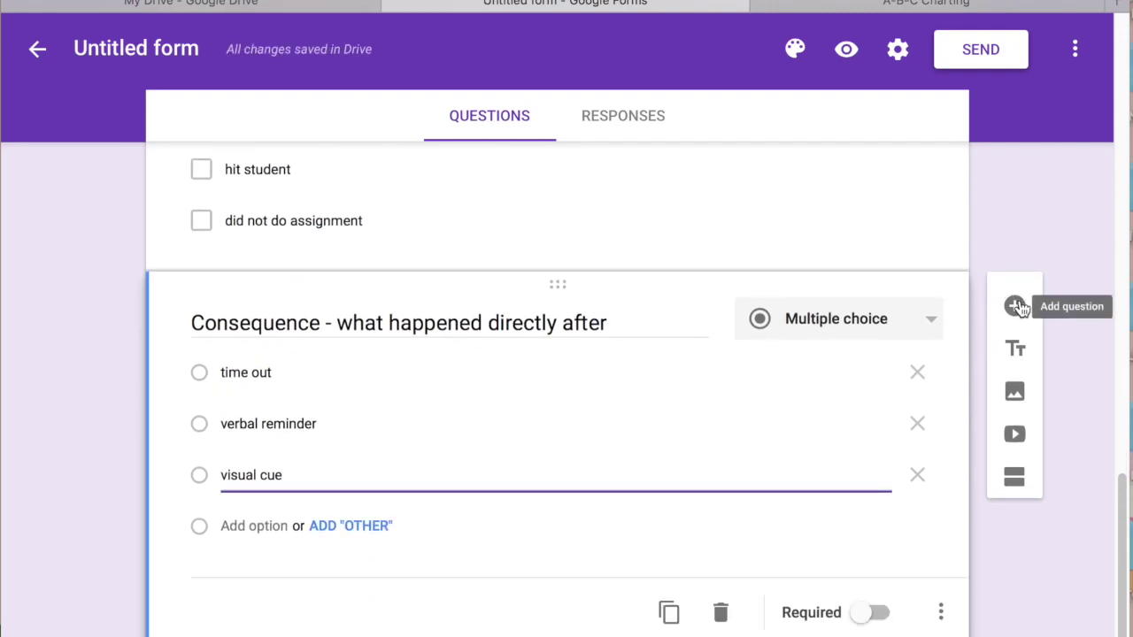
left_click(1014, 307)
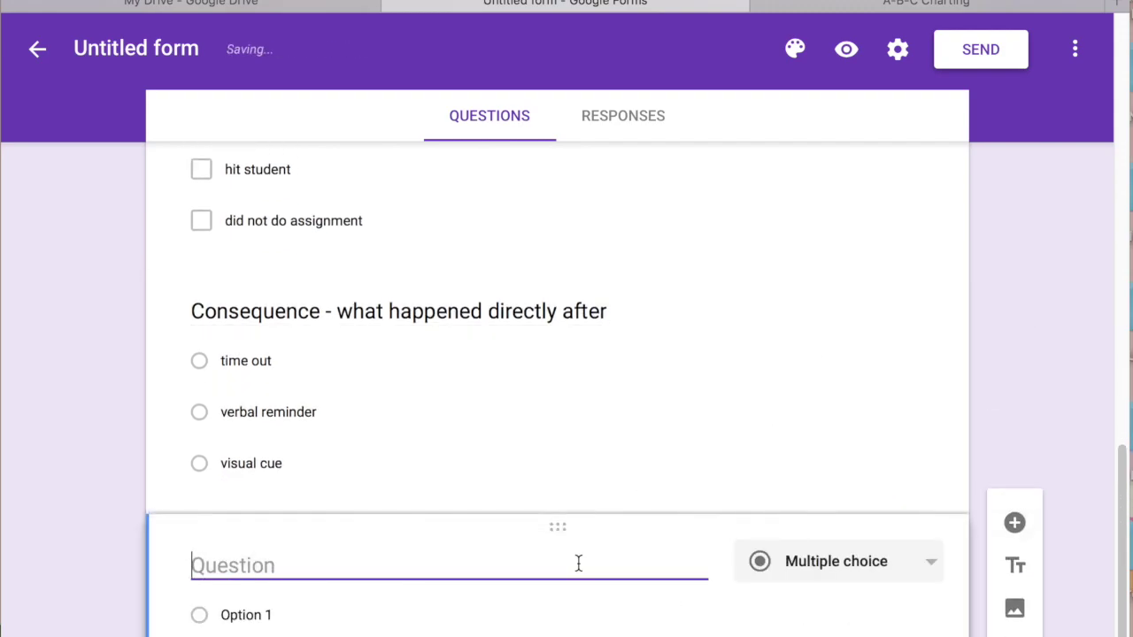
Title the new question 'Additional Comments', make it a Paragraph answer, and add a question below
type("Addiio")
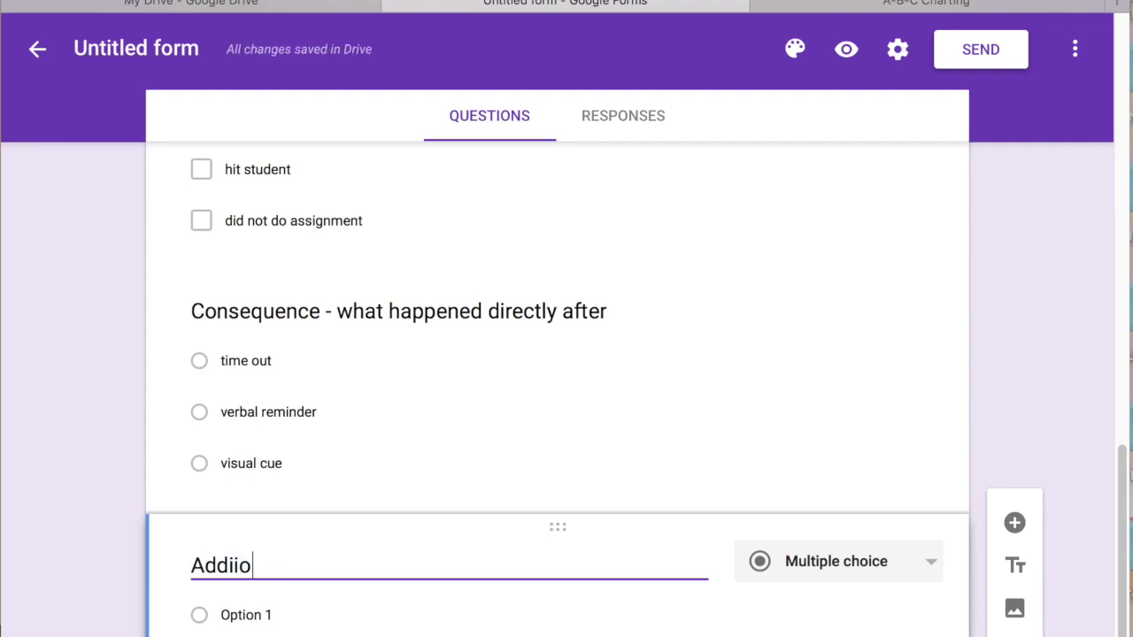
key("BackSpace")
key("BackSpace")
type("tional Comments")
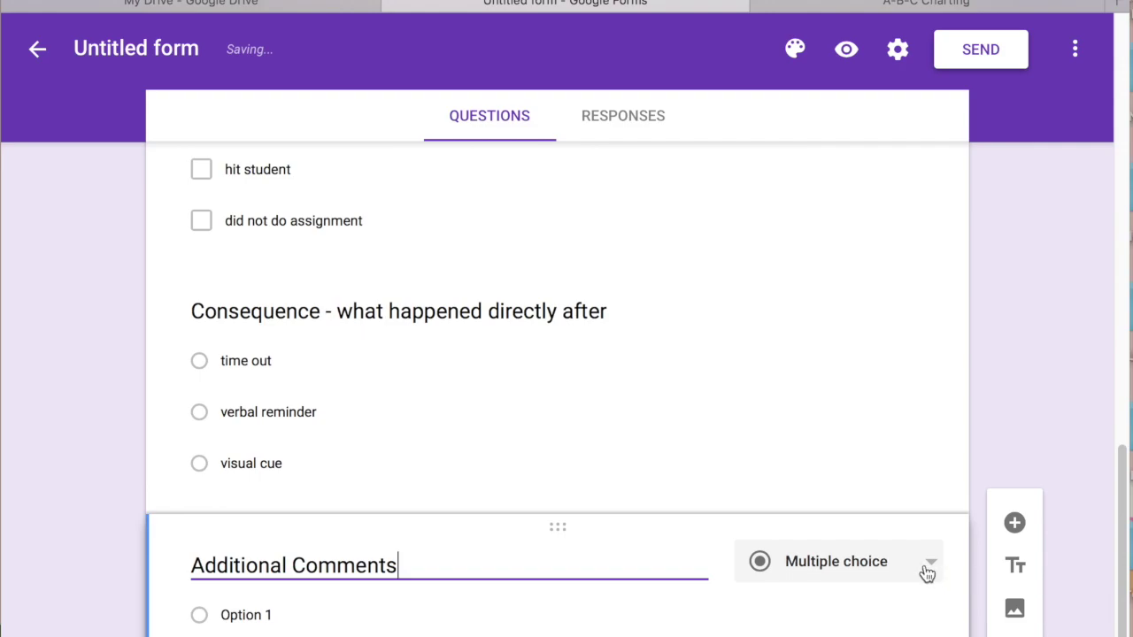
left_click(926, 570)
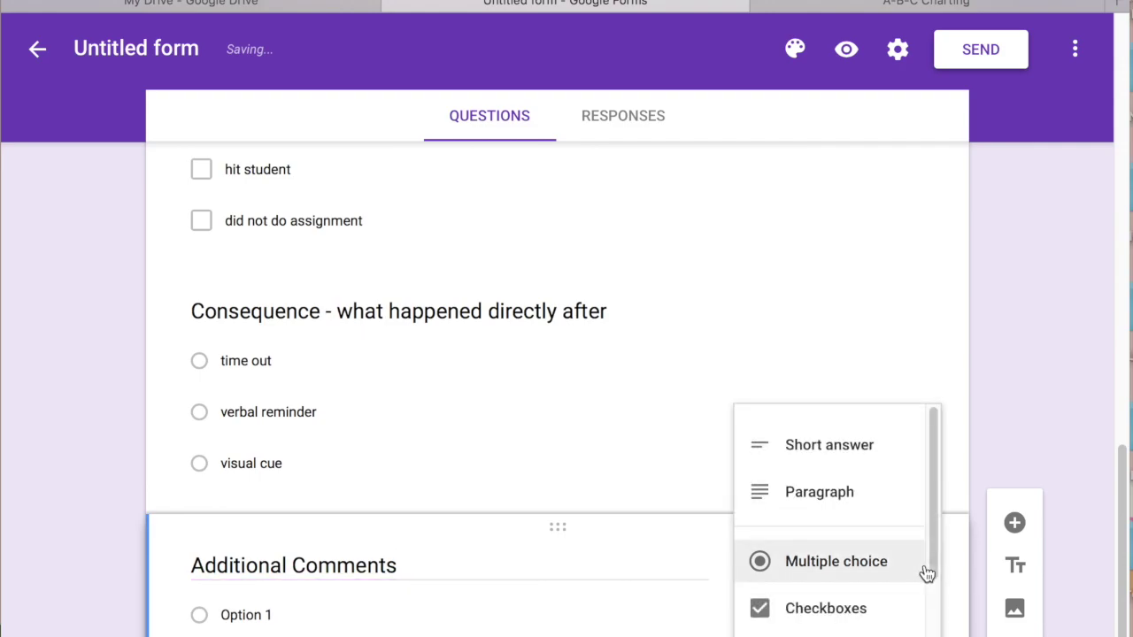
left_click(764, 488)
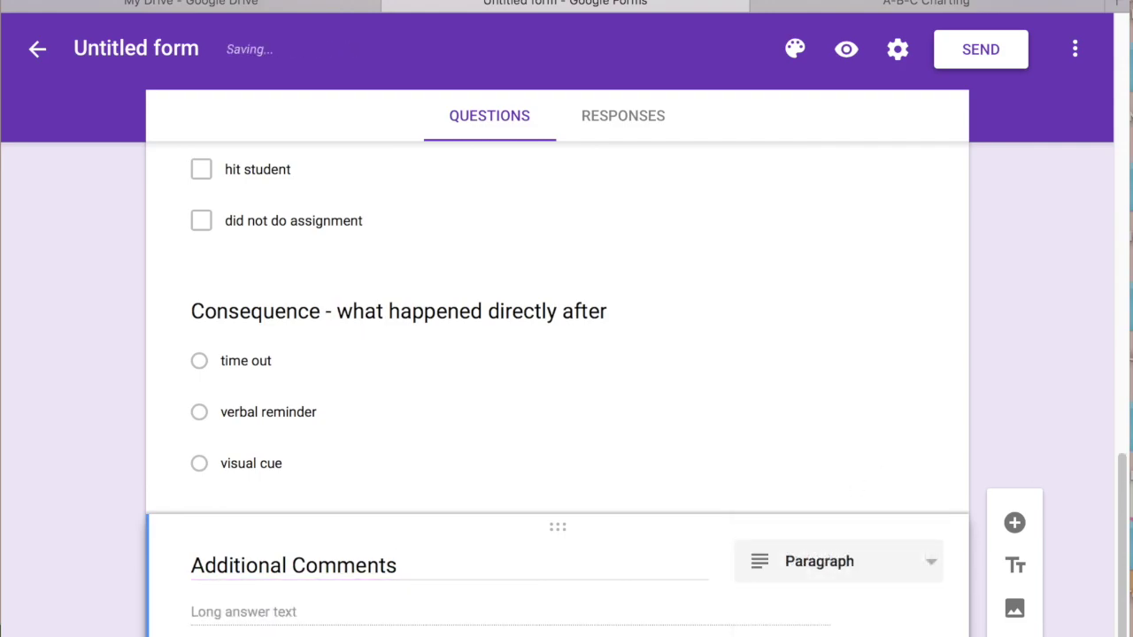
left_click_drag(1121, 507, 1111, 607)
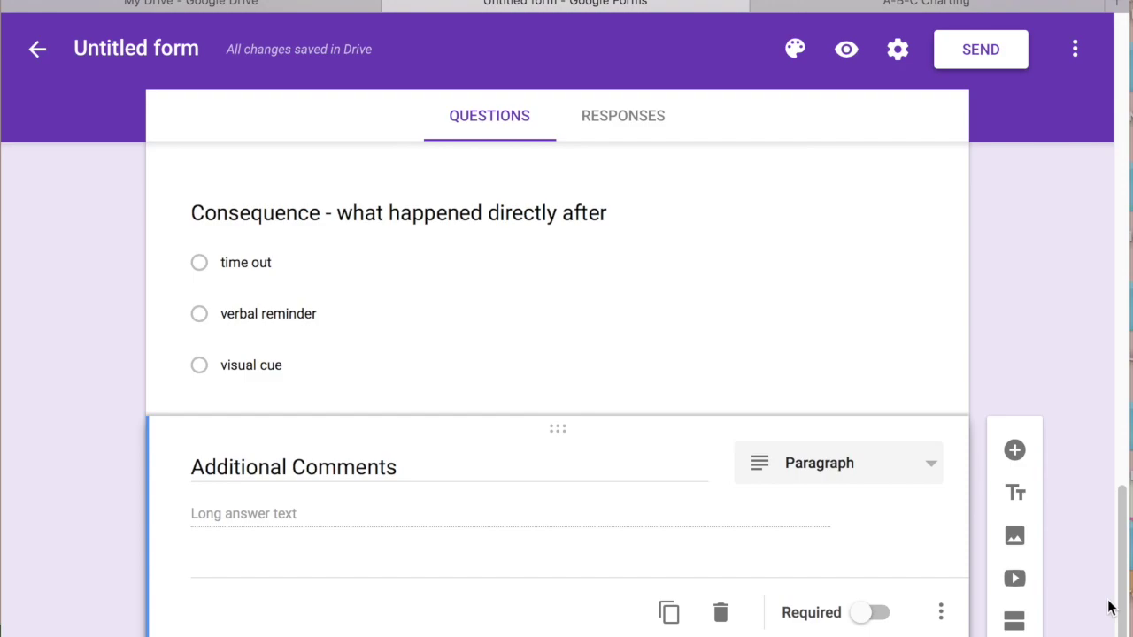
left_click(1014, 450)
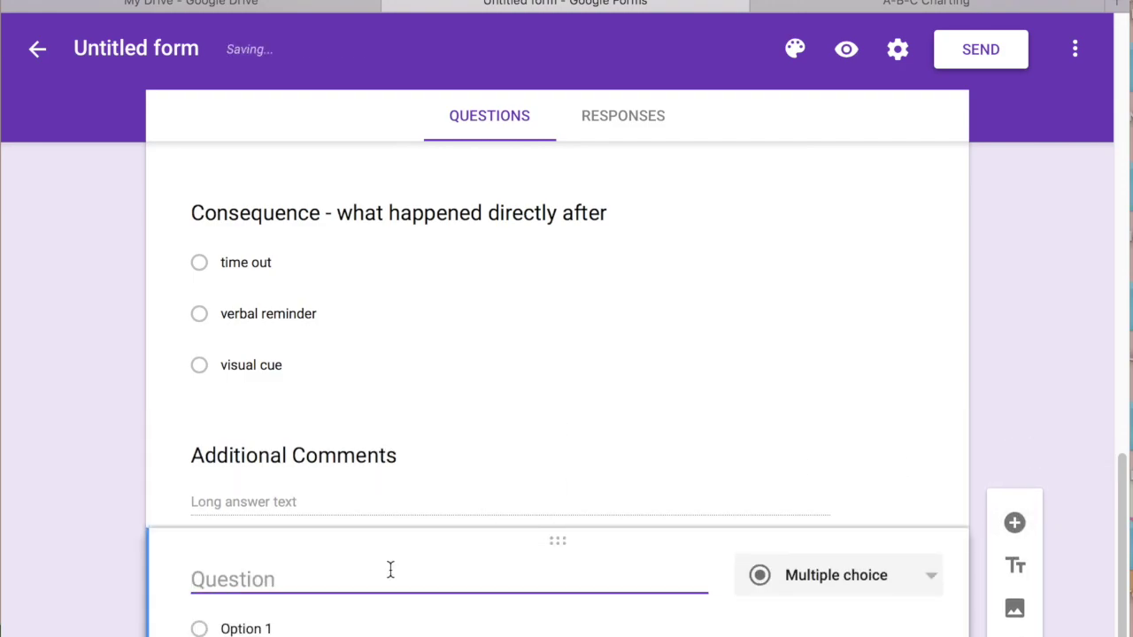
Title the question 'Staff Filling Out This Form' and make it a Dropdown
type("Perso")
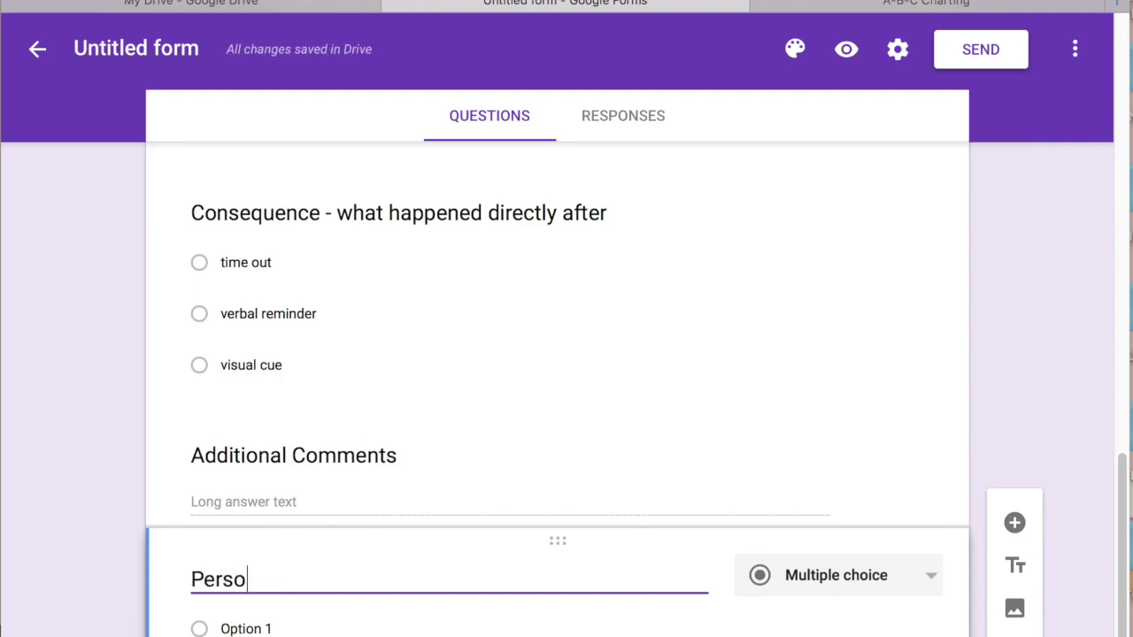
type("n fir")
key("BackSpace")
key("BackSpace")
key("BackSpace")
key("BackSpace")
key("BackSpace")
key("BackSpace")
key("BackSpace")
key("BackSpace")
key("BackSpace")
key("BackSpace")
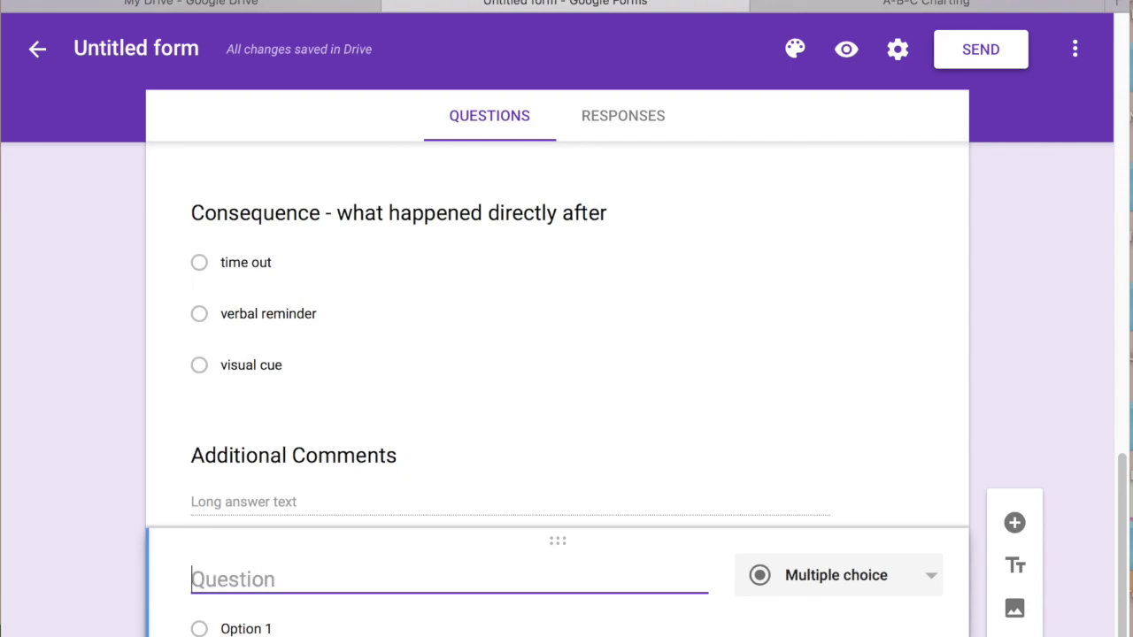
type("Staff Filling u")
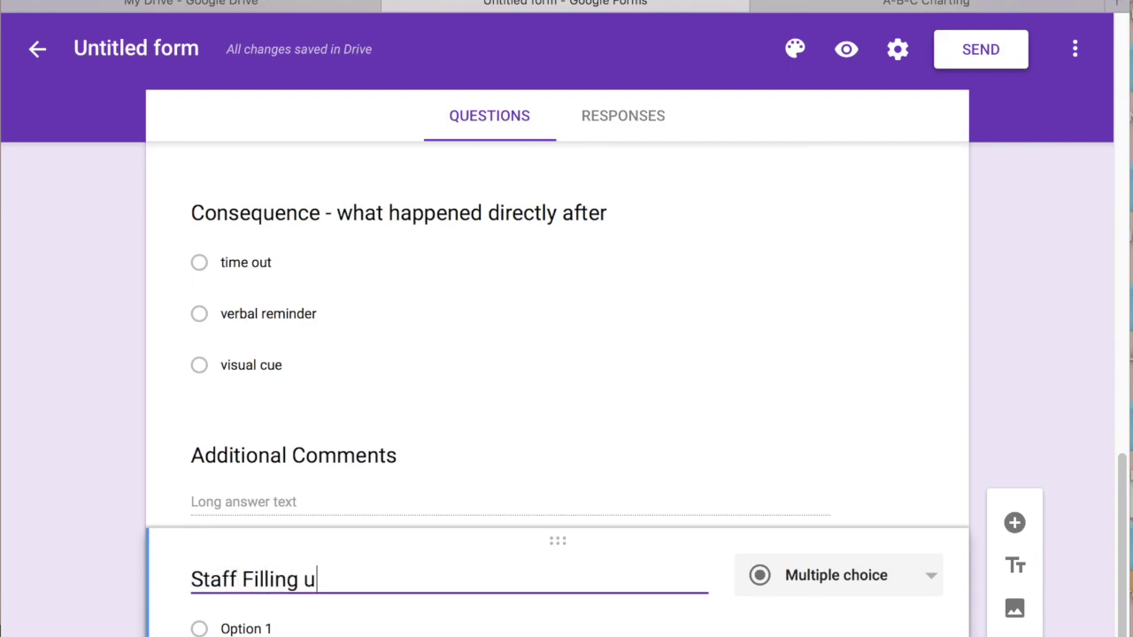
key("BackSpace")
type("Out t")
type("This Form")
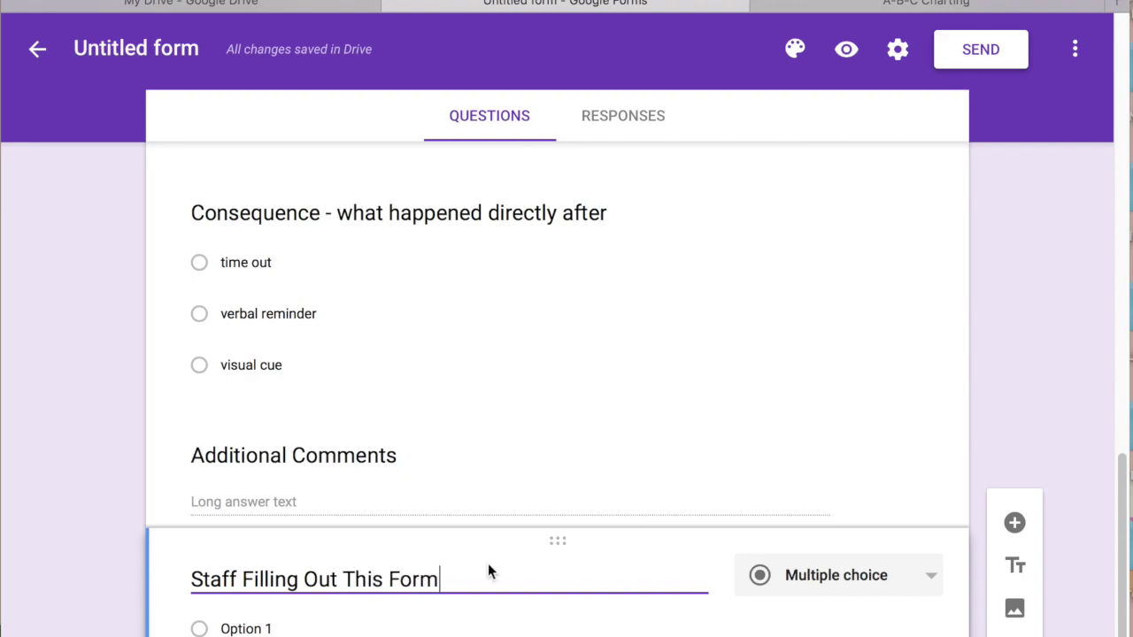
left_click(814, 574)
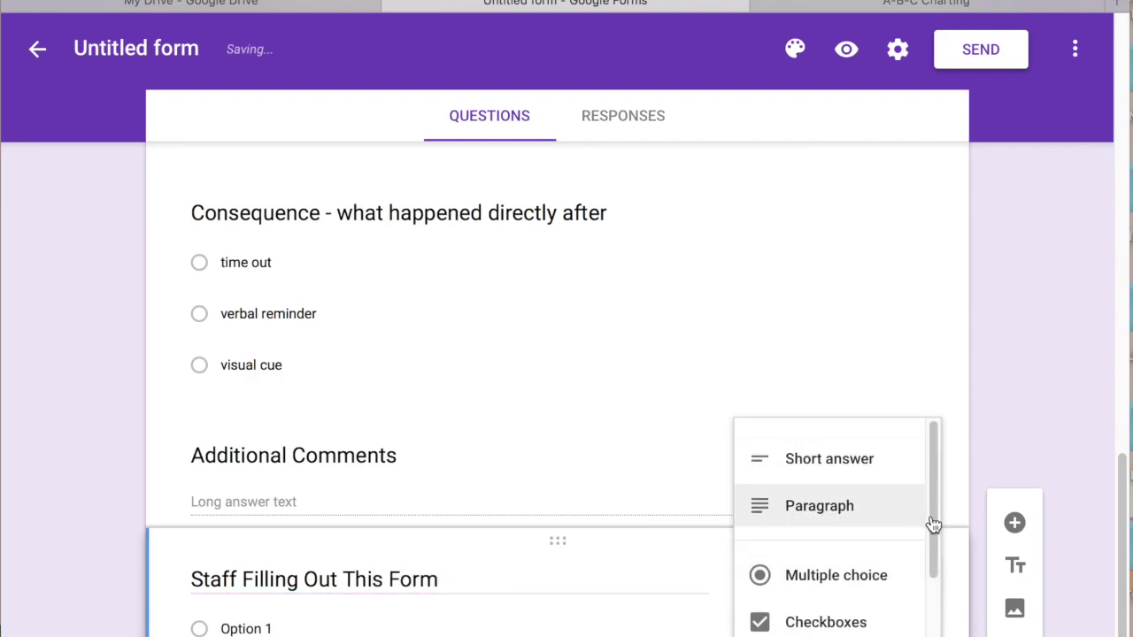
left_click_drag(930, 525, 928, 610)
left_click(830, 524)
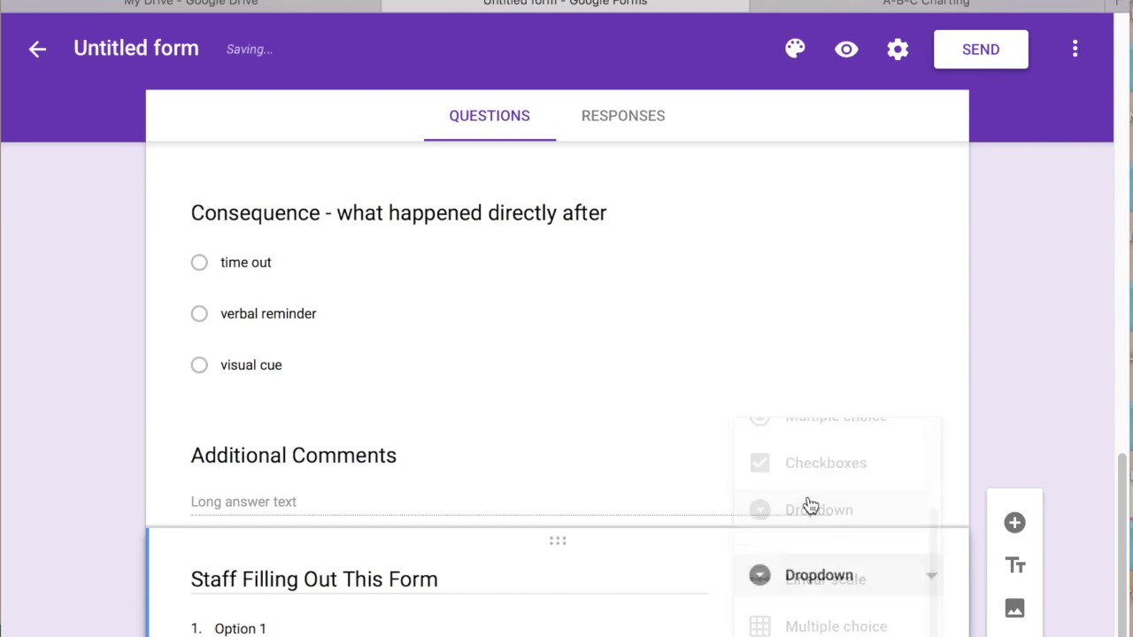
scroll(1120, 556, "down", 2)
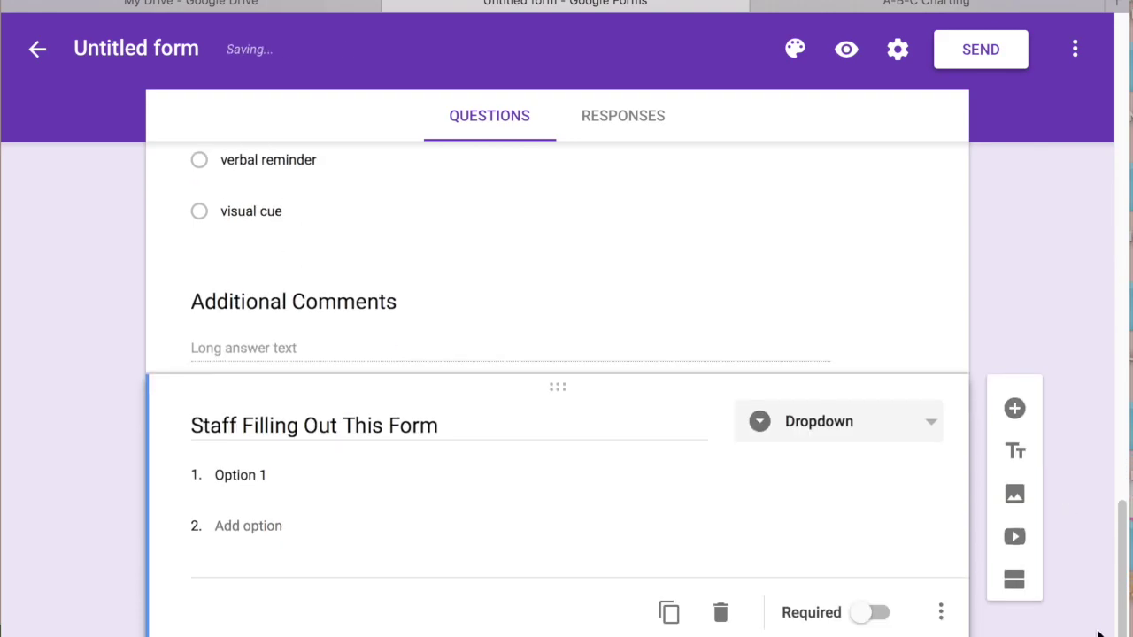
List three staff surnames plus Speech and OT as its dropdown choices
left_click(232, 477)
left_click_drag(283, 470, 183, 445)
type("Dixon")
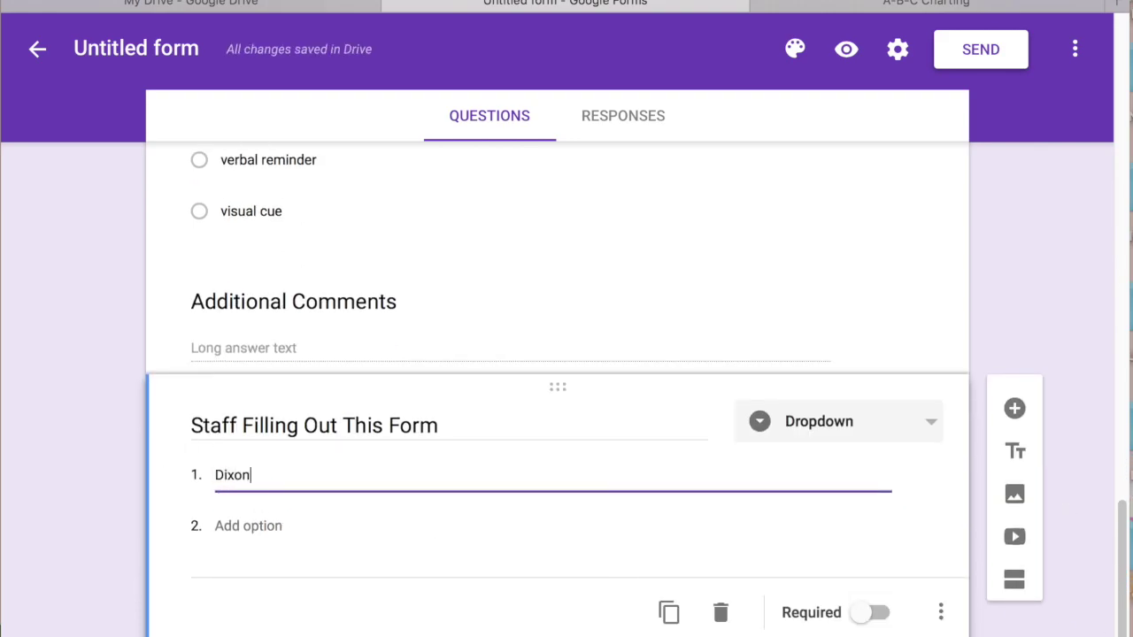
key("Tab")
key("Return")
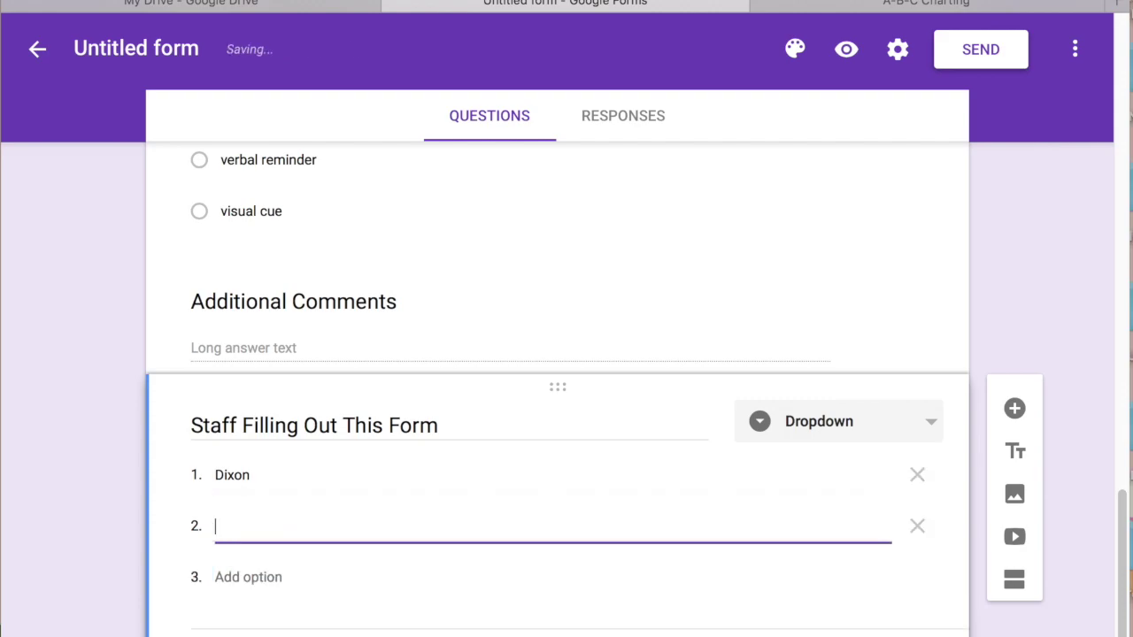
type("Smith")
key("Return")
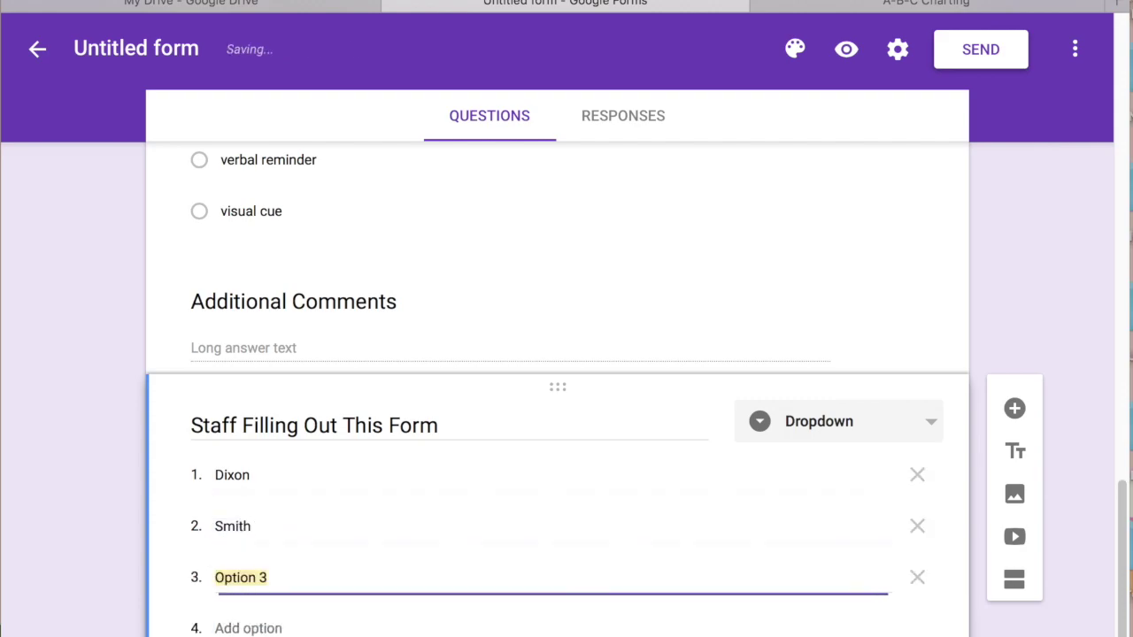
type("Car")
type("ter")
key("Return")
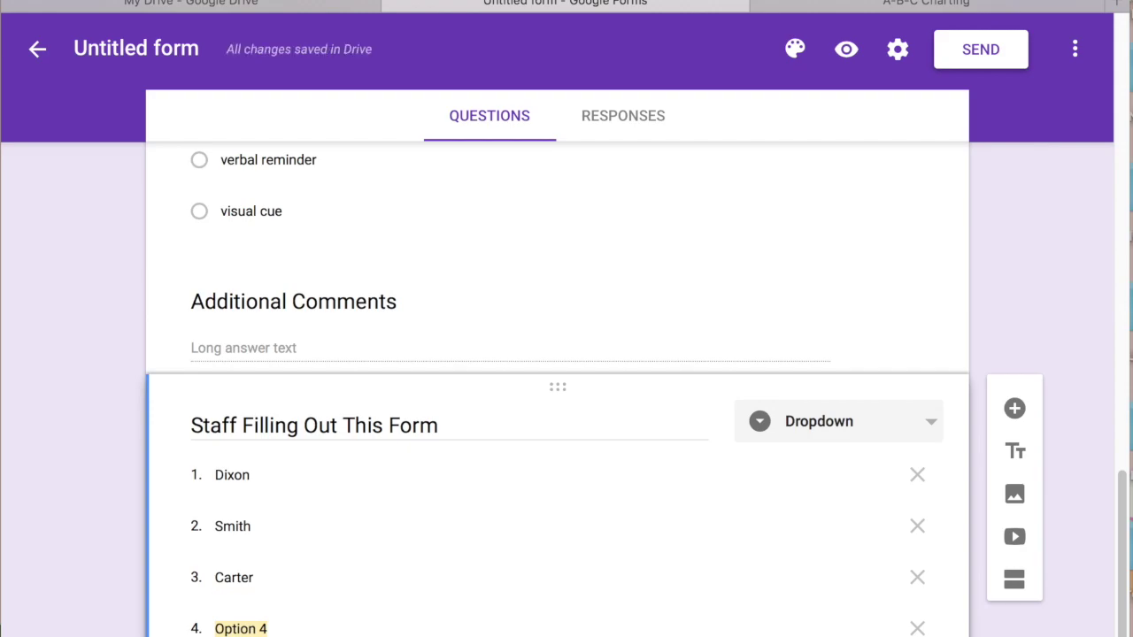
type("Speech")
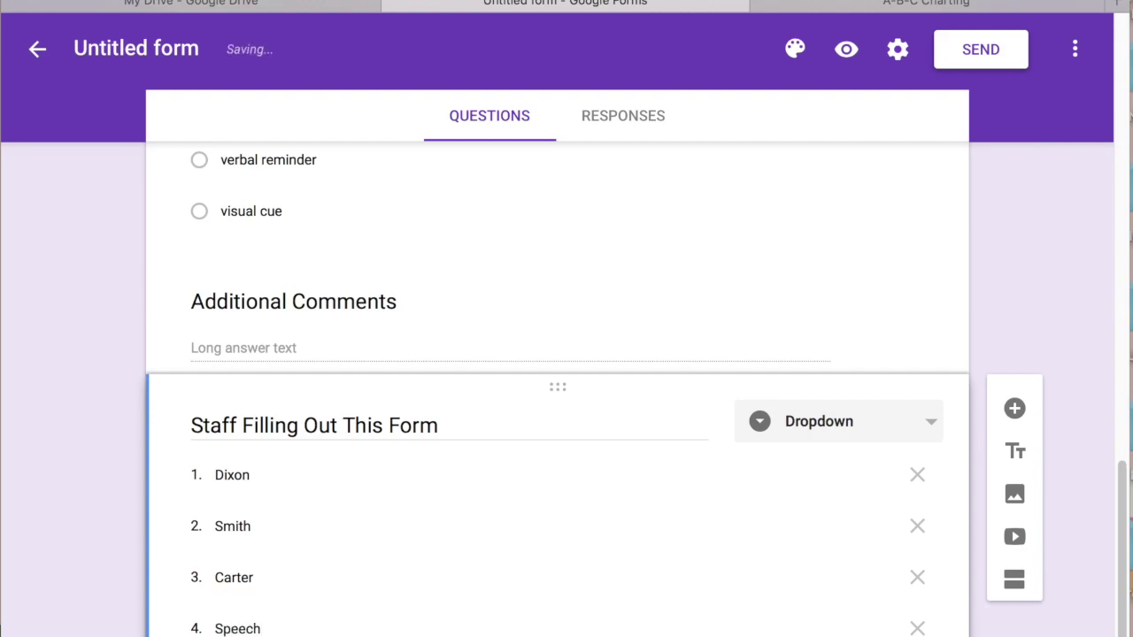
key("Return")
type("OT")
key("Return")
left_click(1015, 508)
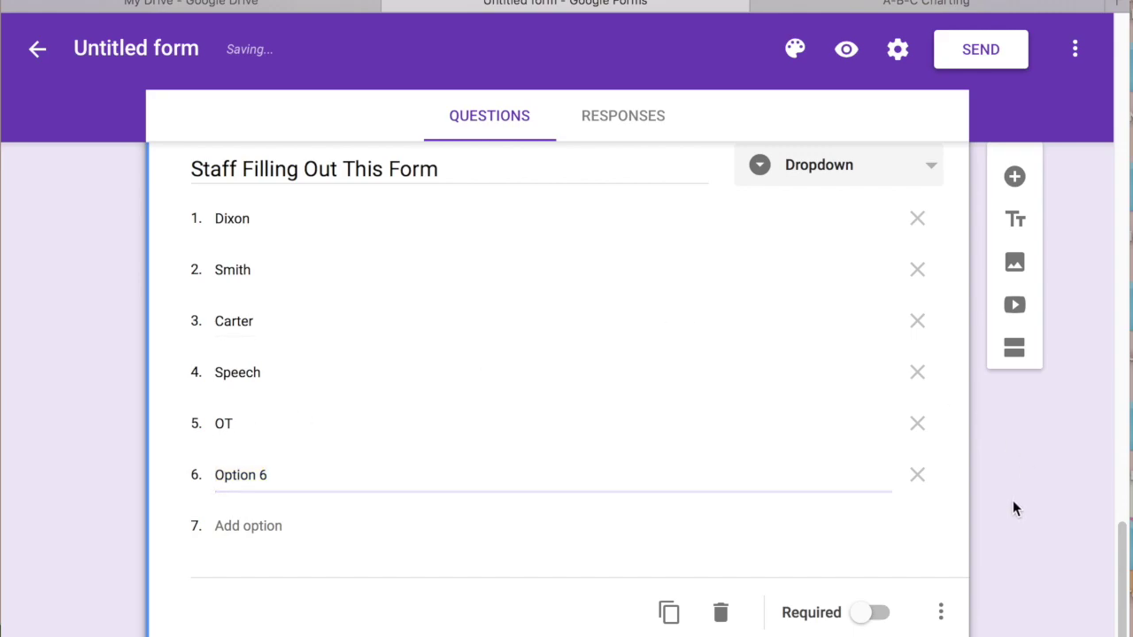
scroll(1098, 207, "up", 15)
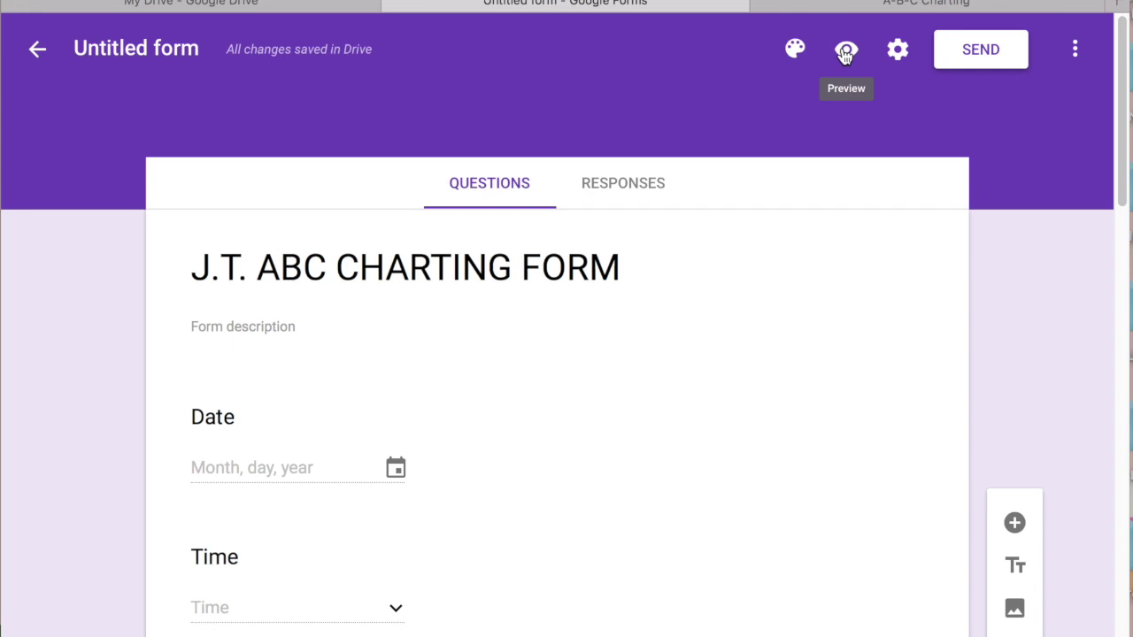
Open the Send form dialog and address the email to two staff email addresses
left_click(982, 54)
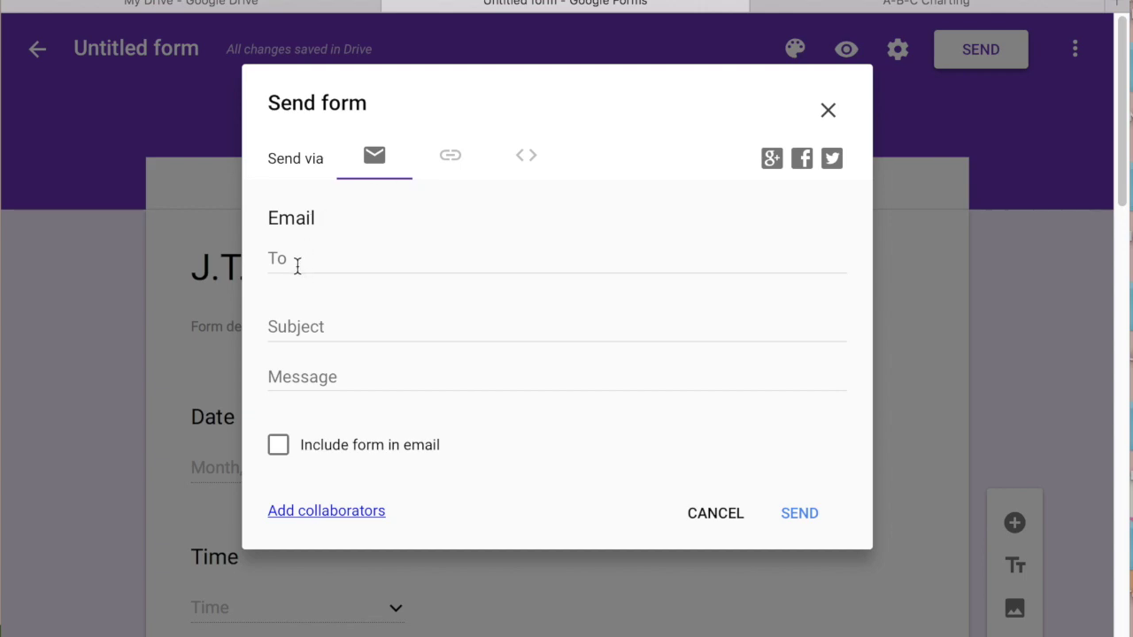
left_click(295, 263)
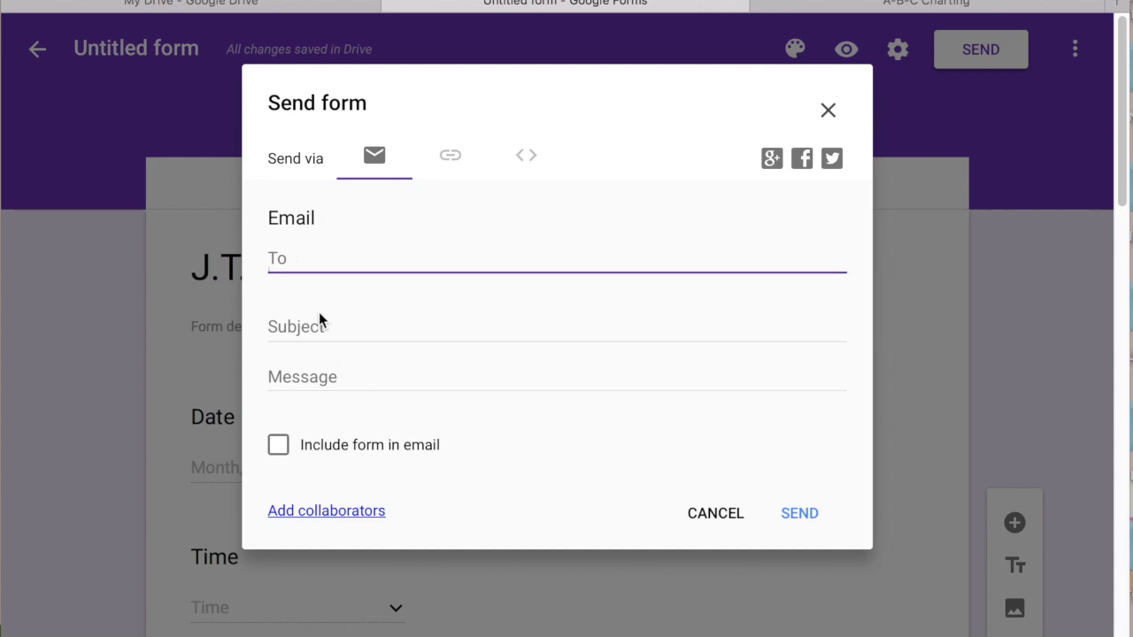
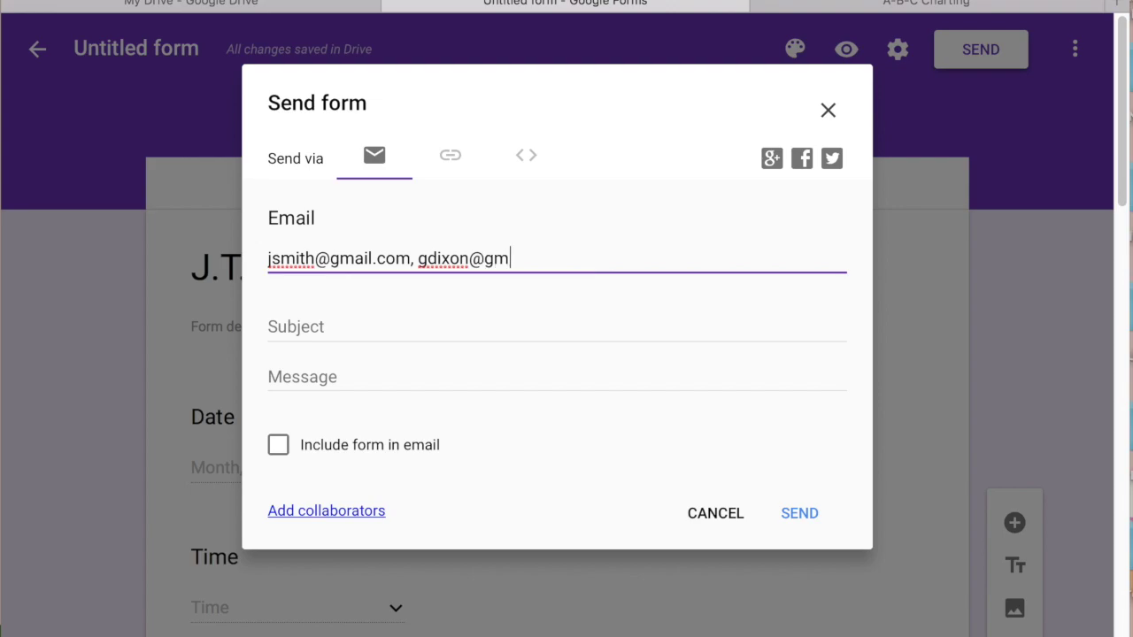
Set subject 'JT ABC Form', message 'Use this form to collect ABC data on JT.', and include the form
left_click(271, 326)
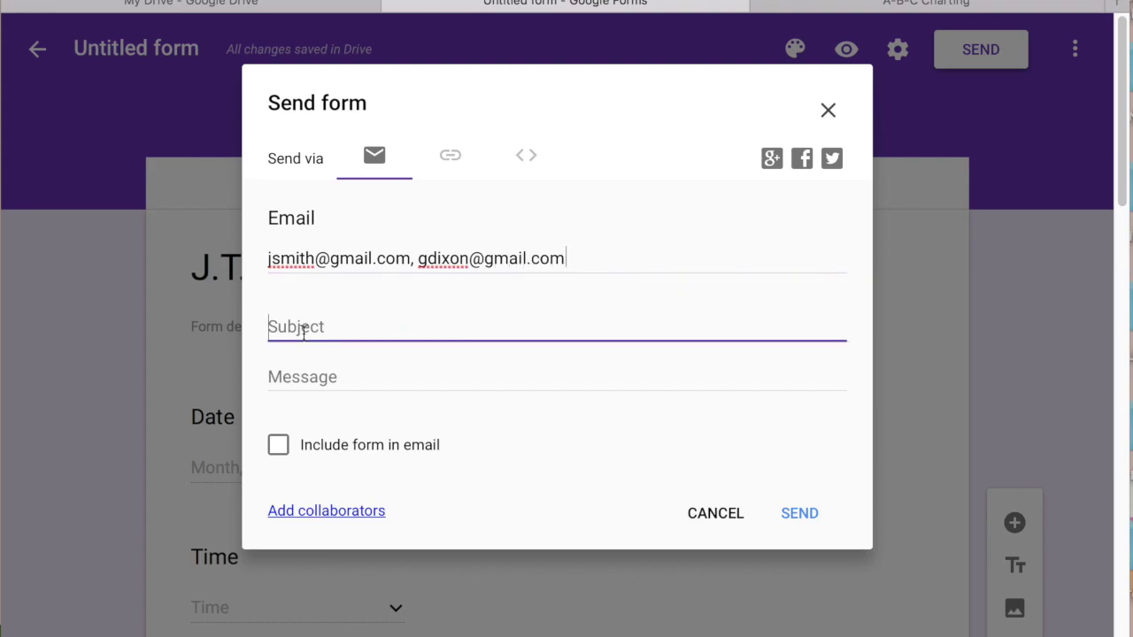
type("JT Form")
left_click(293, 327)
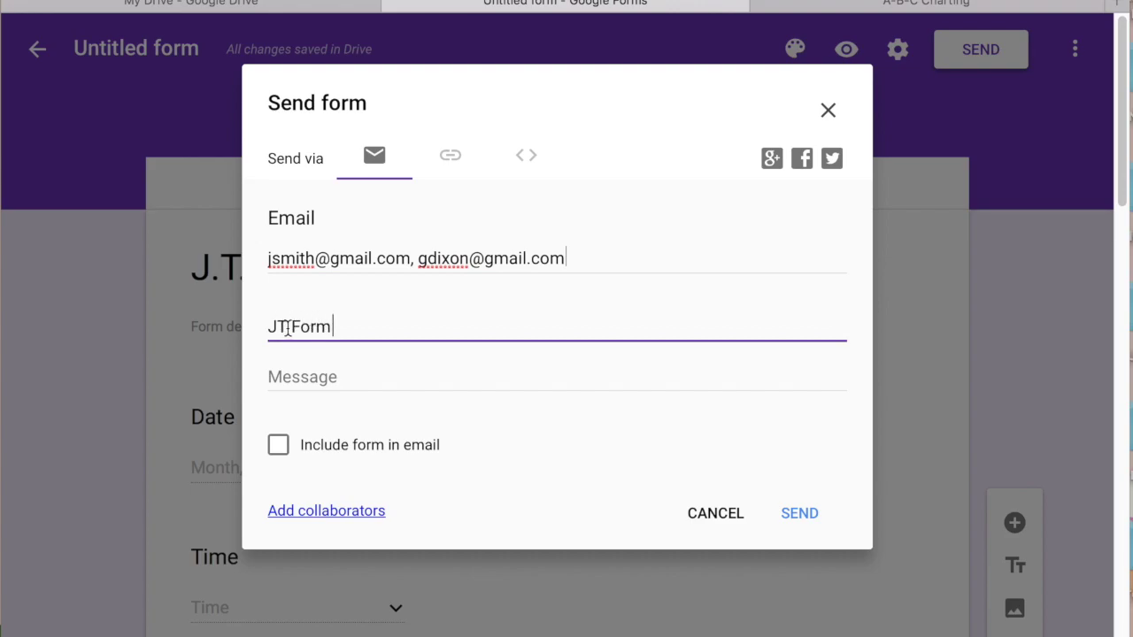
type("ABC")
left_click(292, 375)
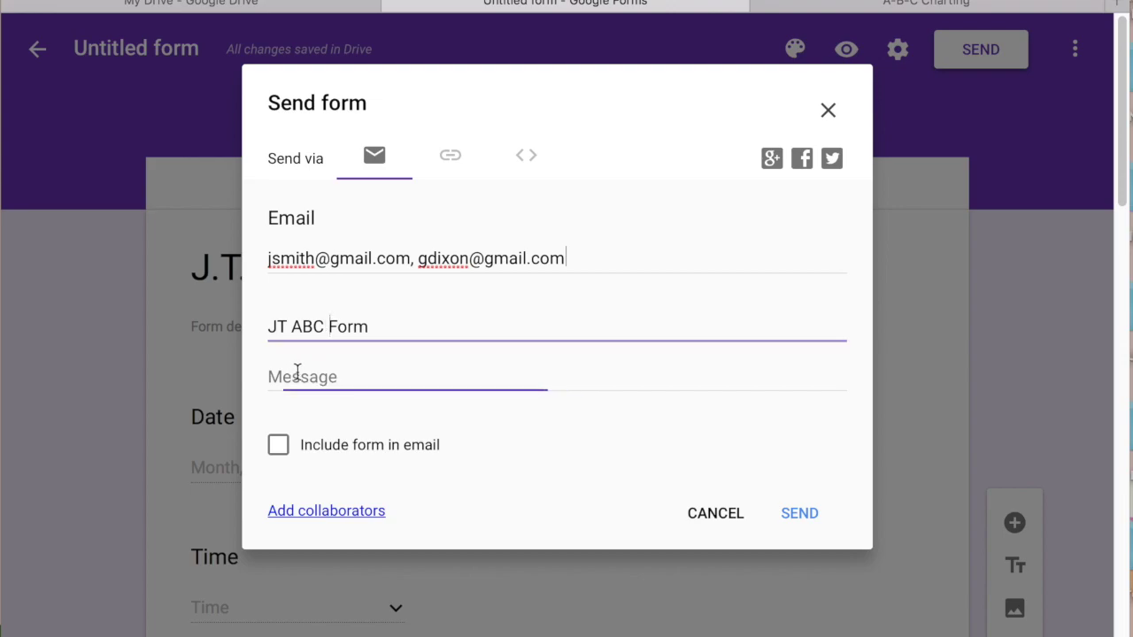
type("Use this form to")
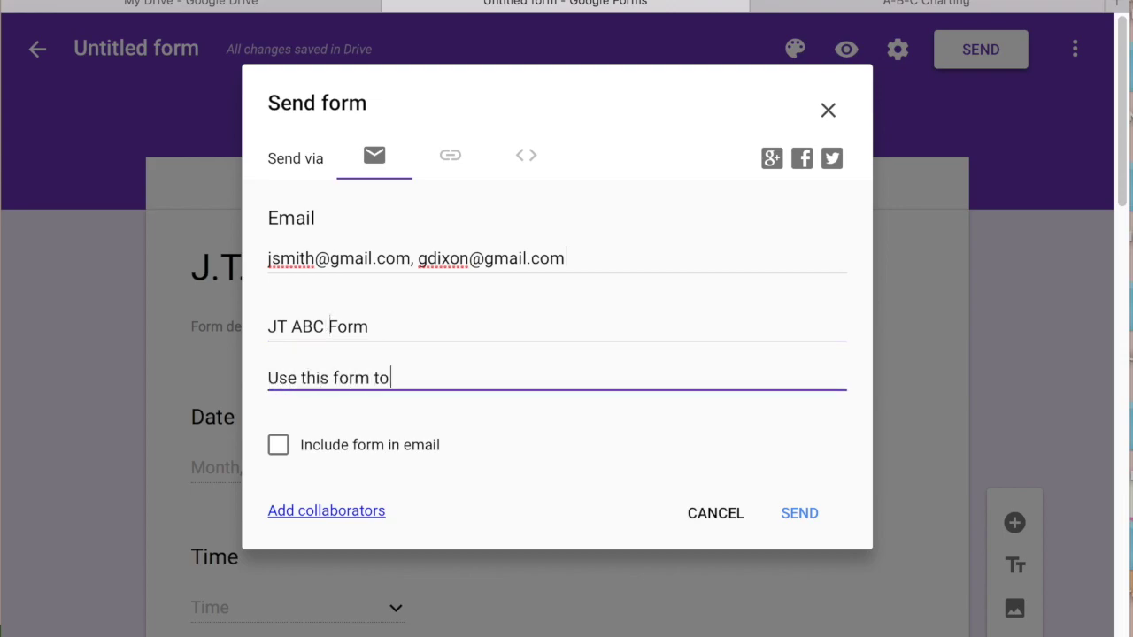
type(" collect ABC data on ")
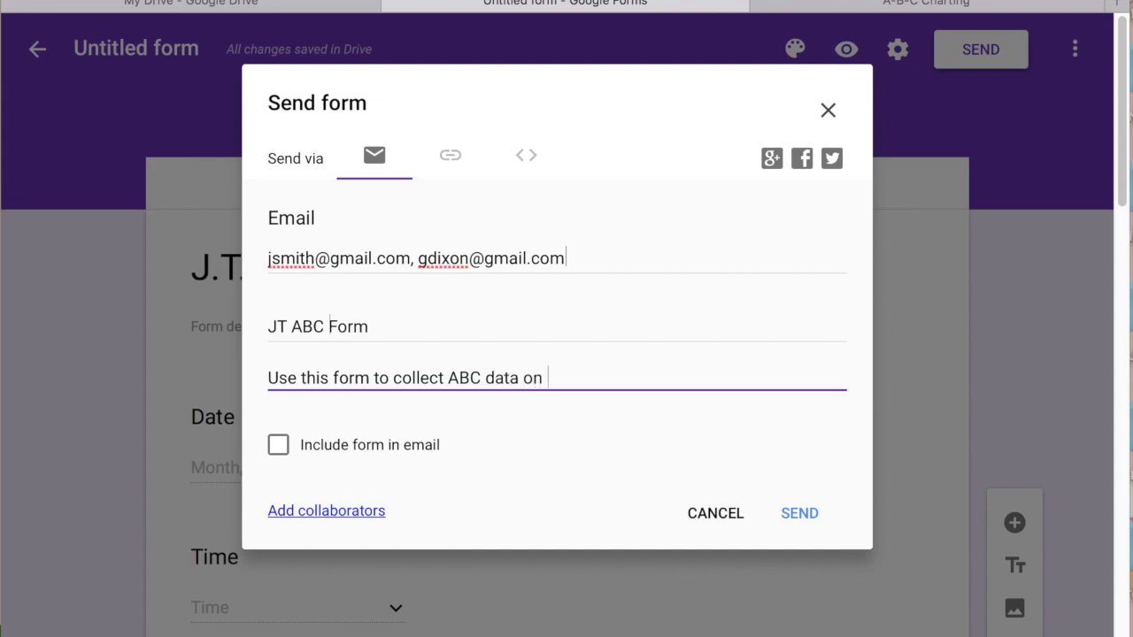
type("JT.")
left_click(275, 450)
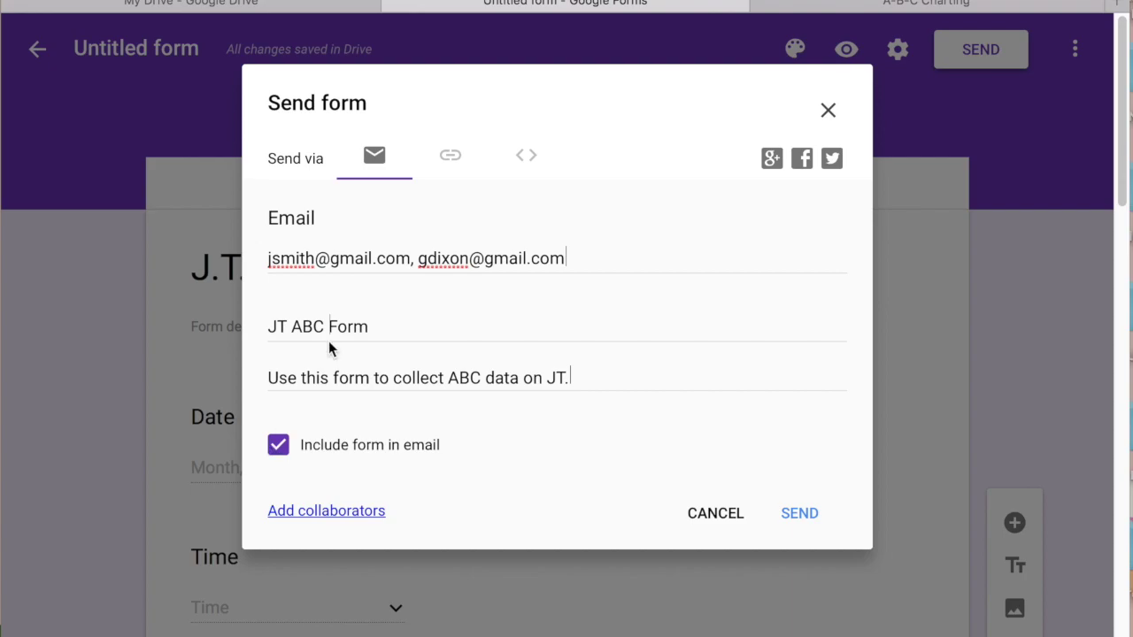
left_click(450, 158)
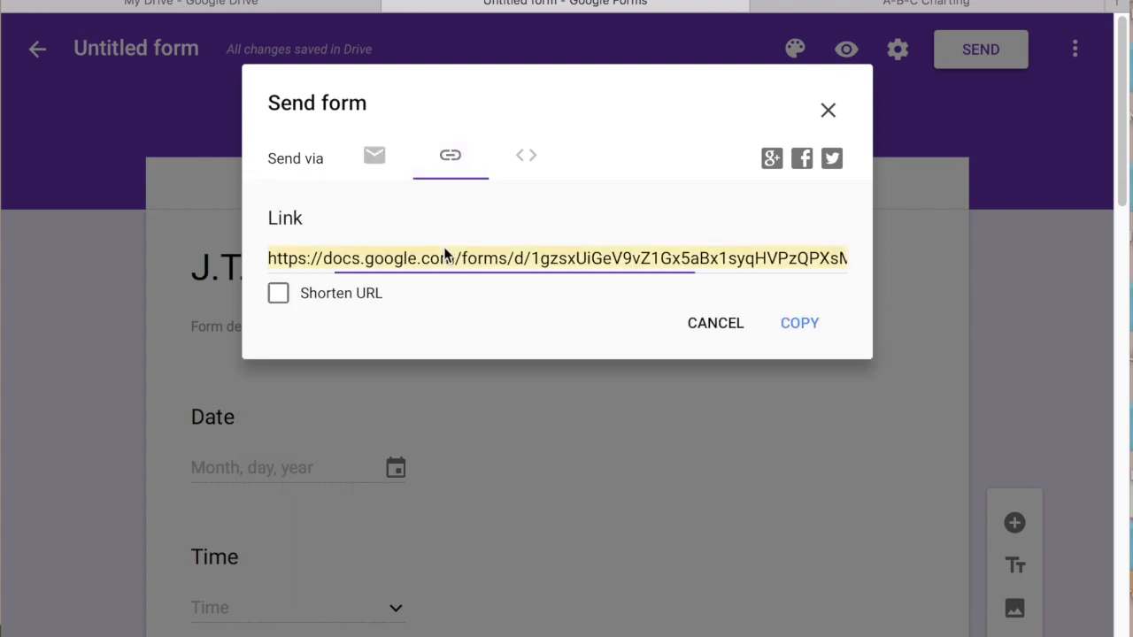
Open the live form in a new tab and enter date 06/08, time 3:25 and duration 1
left_click(1119, 5)
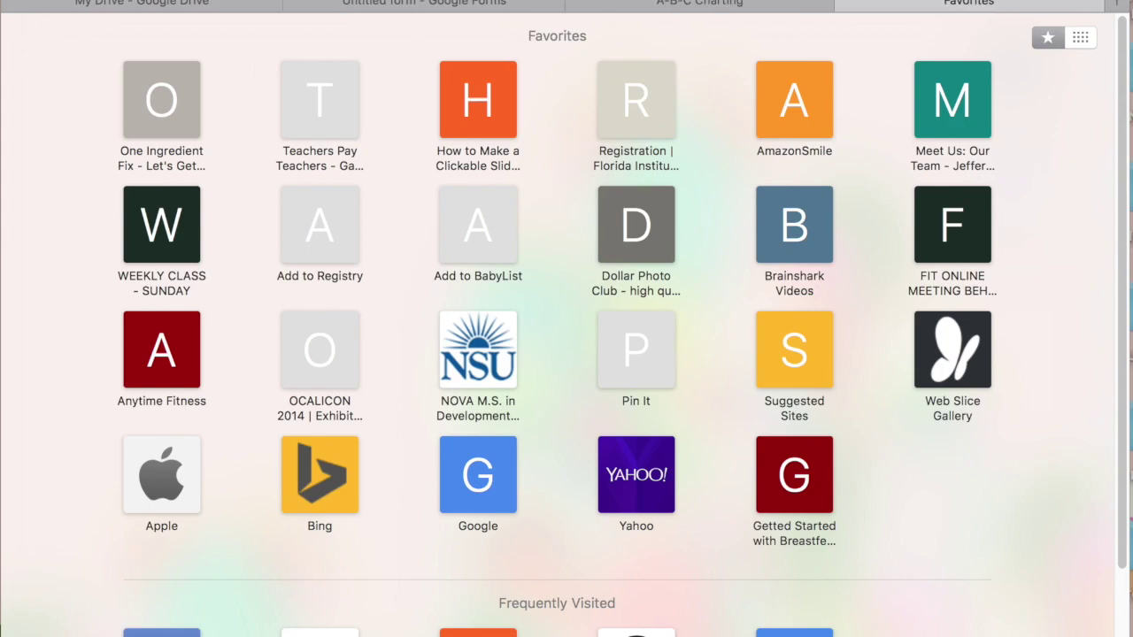
key("Return")
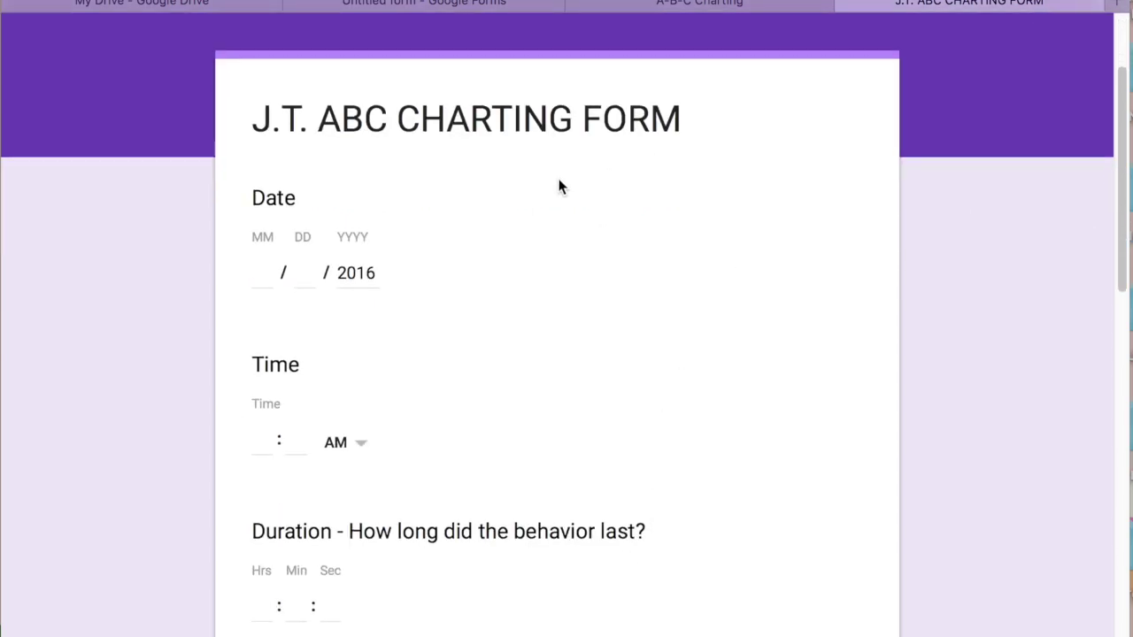
left_click(262, 271)
type("06 / 08")
key("Tab")
left_click(270, 438)
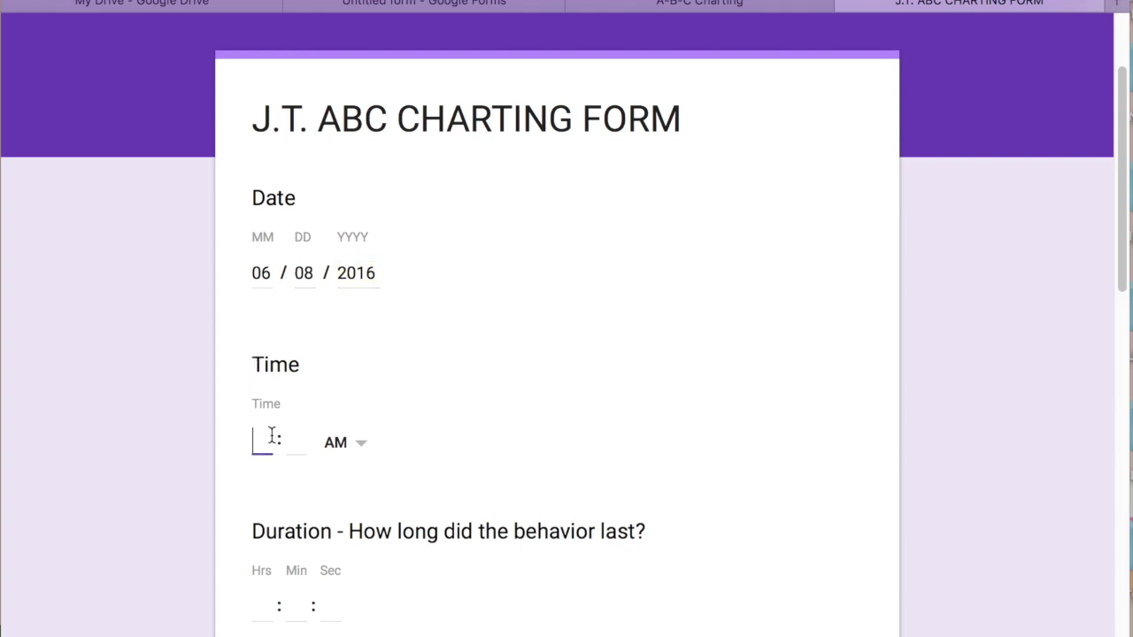
type("3")
key("Tab")
type("64")
key("BackSpace")
key("BackSpace")
type("25")
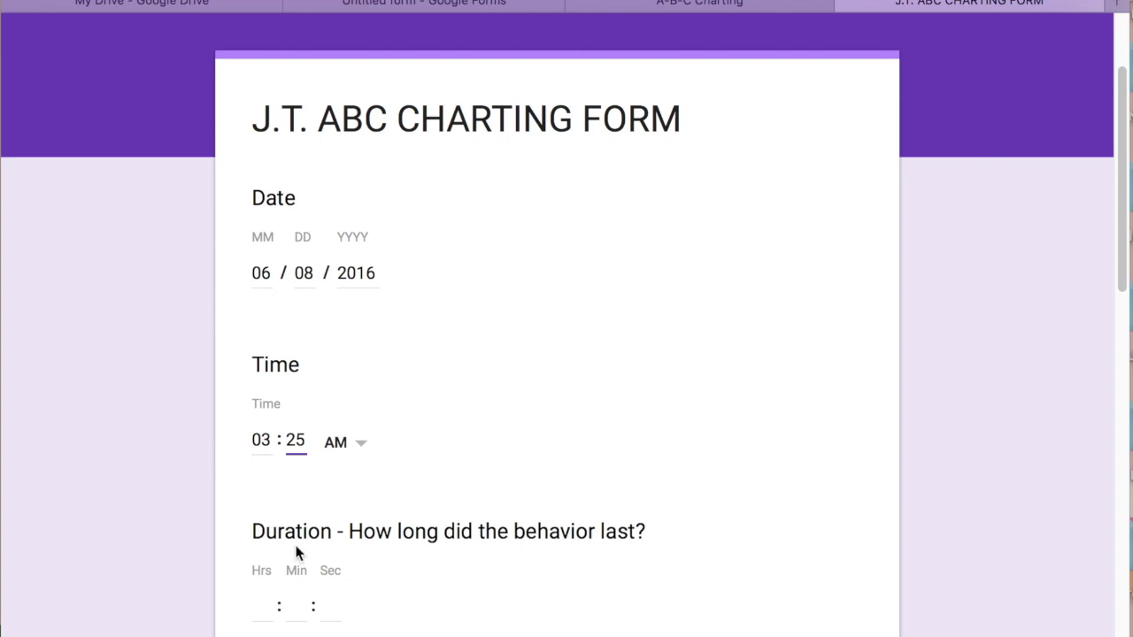
left_click(253, 607)
type("1")
left_click(743, 602)
Choose classroom, teacher request, talked back and verbal reminder, add a test comment, and pick the first staff member
left_click_drag(1122, 283, 1124, 429)
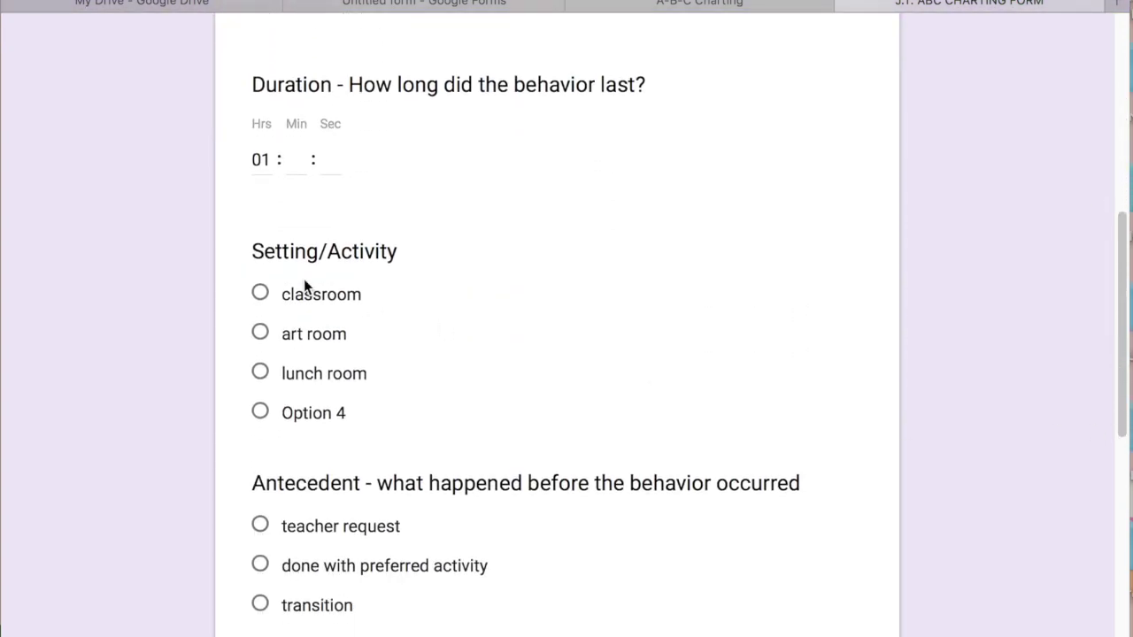
left_click(260, 293)
left_click(260, 525)
left_click_drag(1124, 416, 1124, 582)
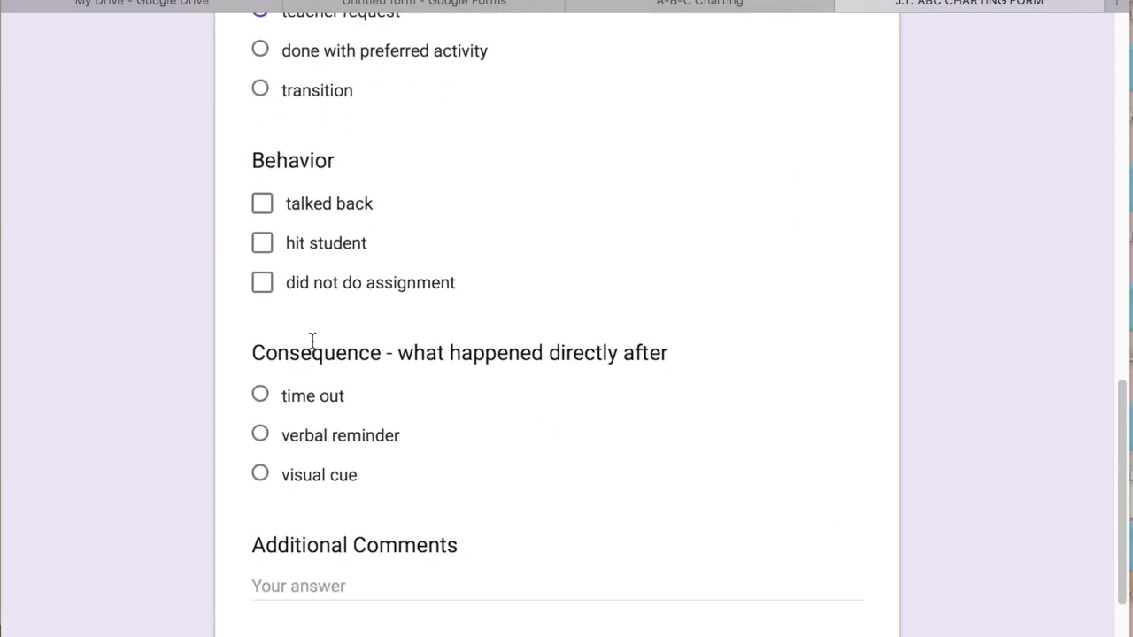
left_click(262, 205)
left_click(259, 435)
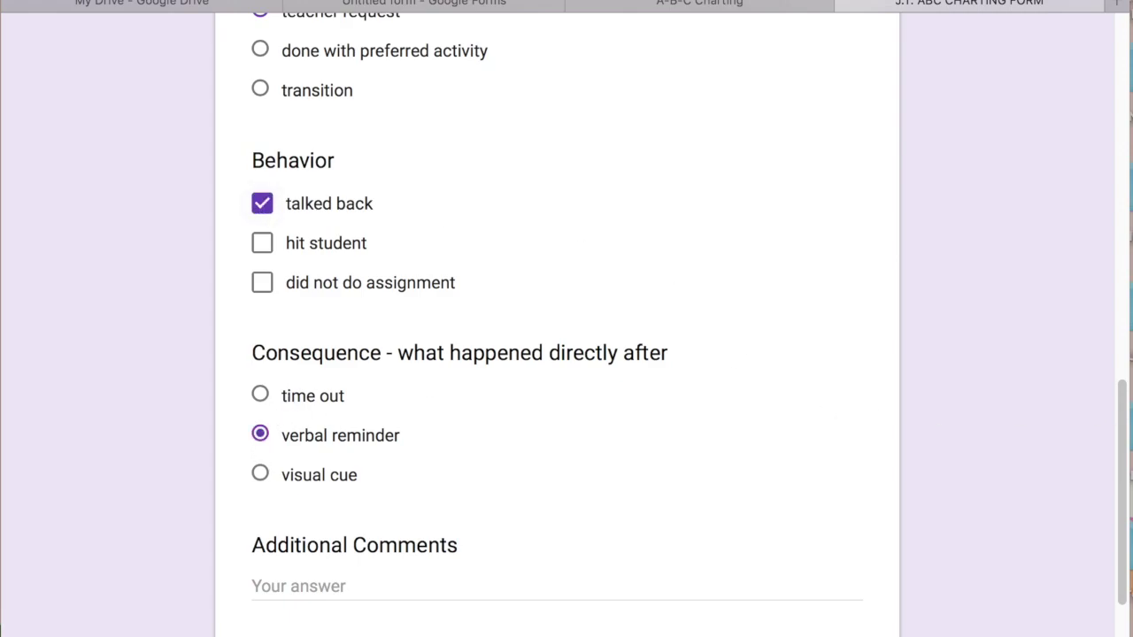
left_click_drag(1120, 452, 1120, 588)
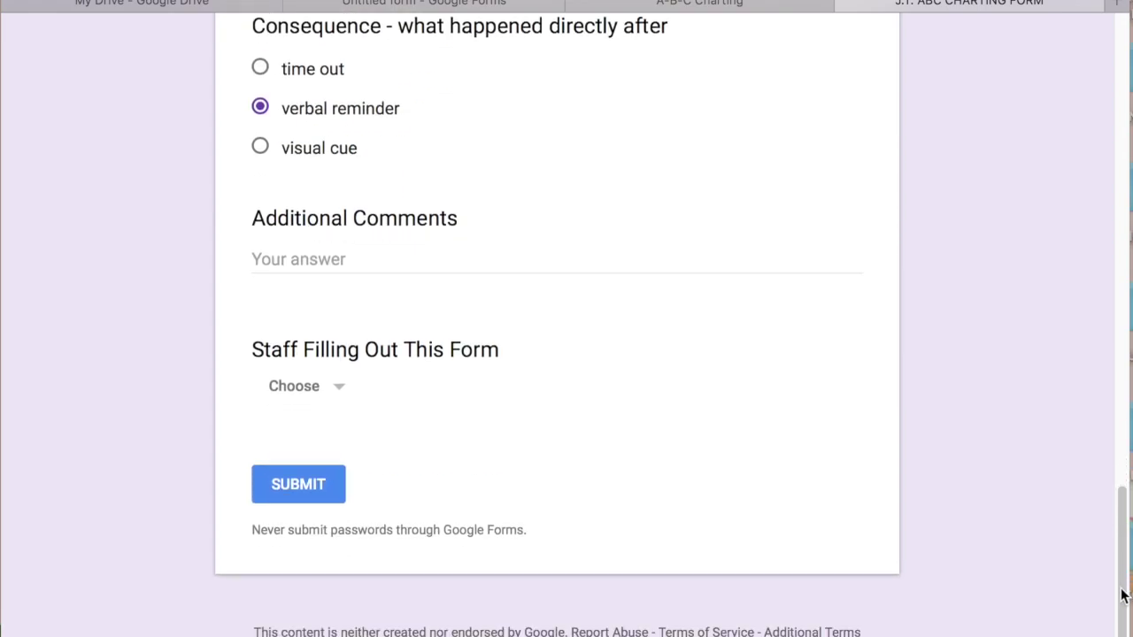
left_click(369, 268)
type("jhuivfsdiofjsdufsew")
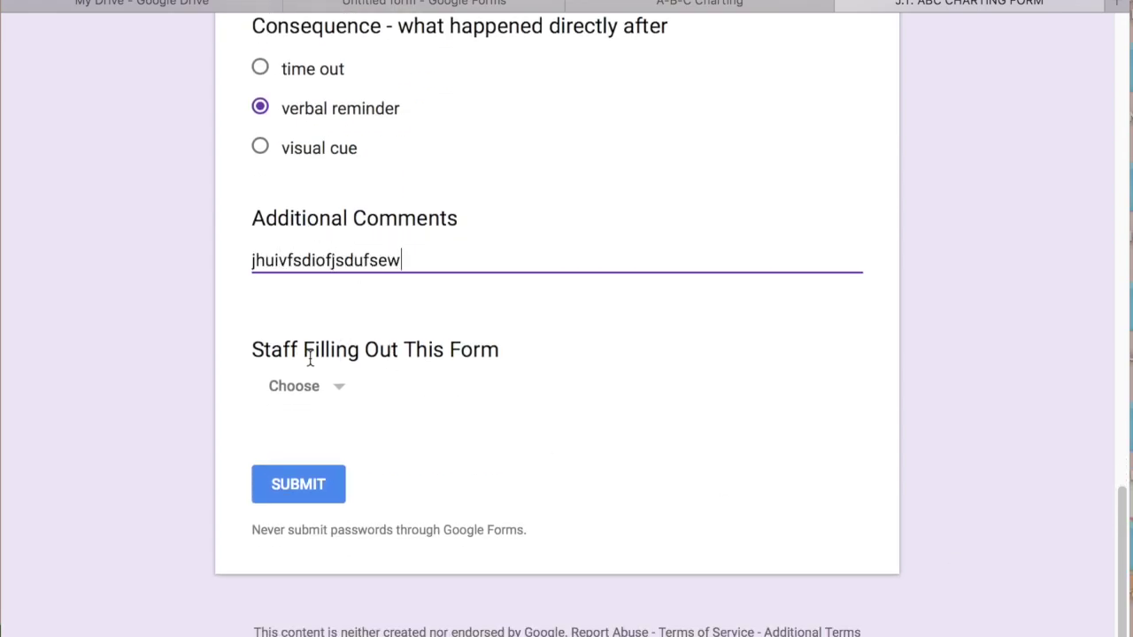
left_click(323, 391)
left_click(305, 454)
Submit the test response, glance at the A-B-C Charting tab, and return to the confirmation page
left_click(298, 485)
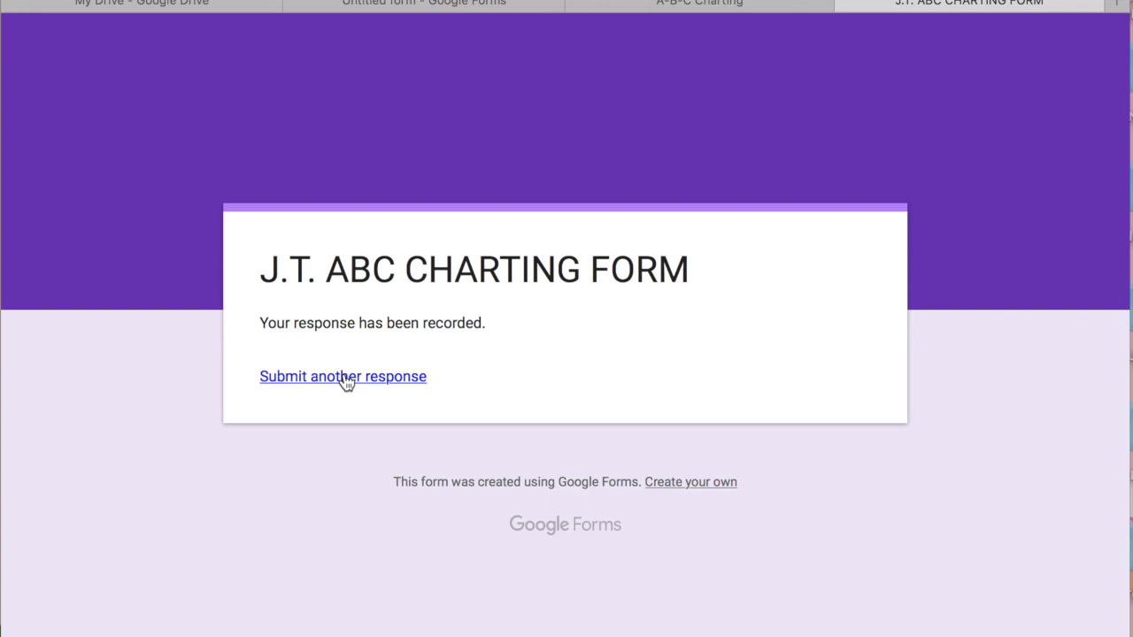
left_click(702, 8)
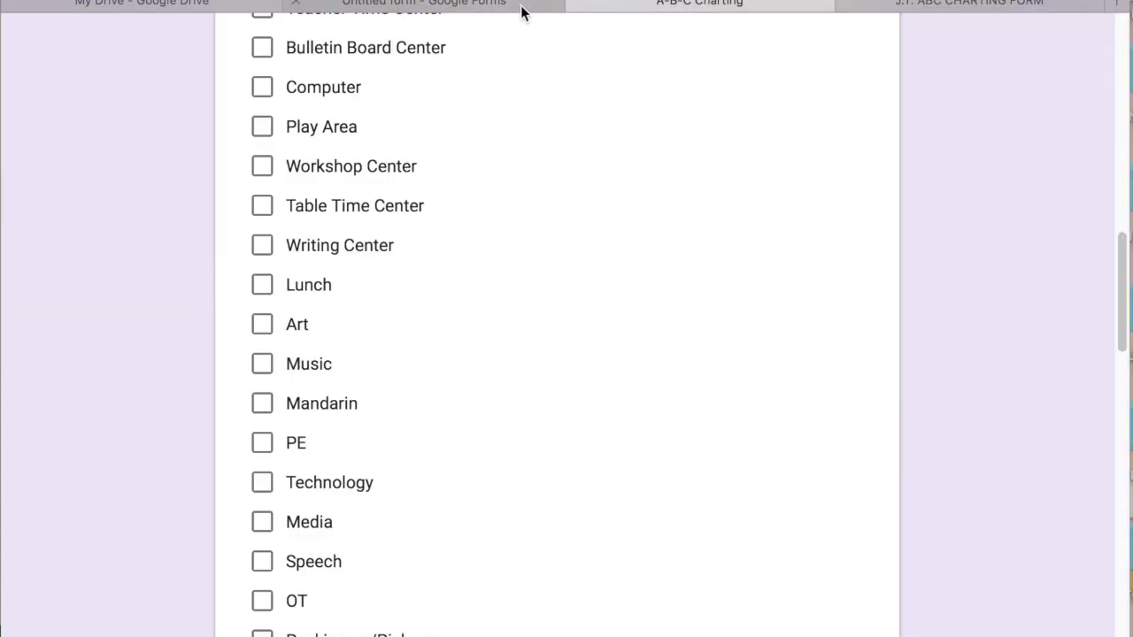
left_click(898, 7)
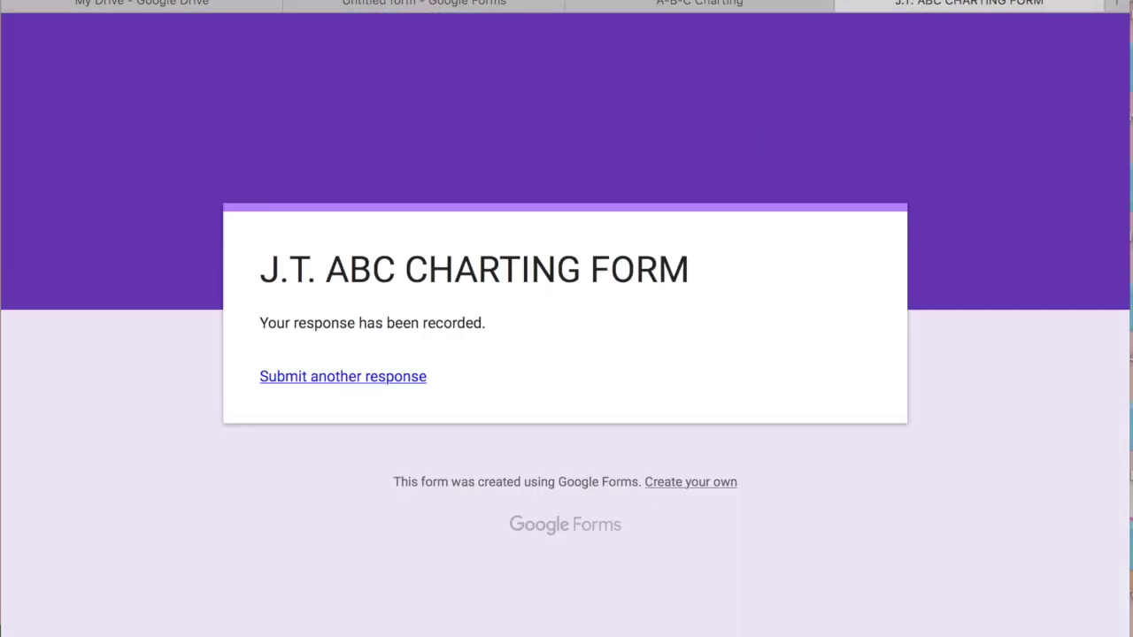